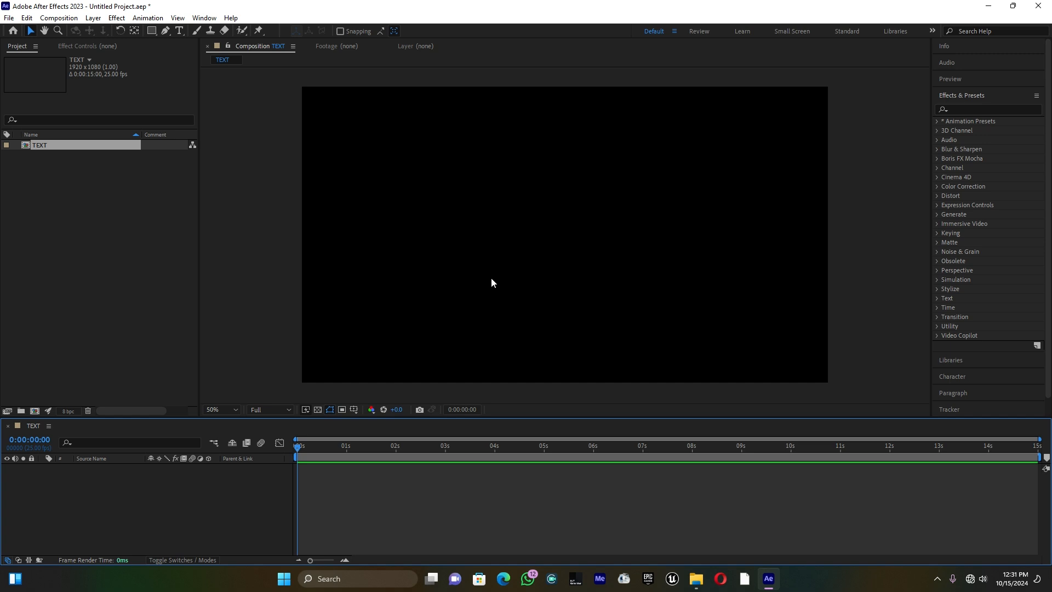
# Step: Create a text layer reading X-MEN in the upper middle of the TEXT composition
pyautogui.click(179, 30)
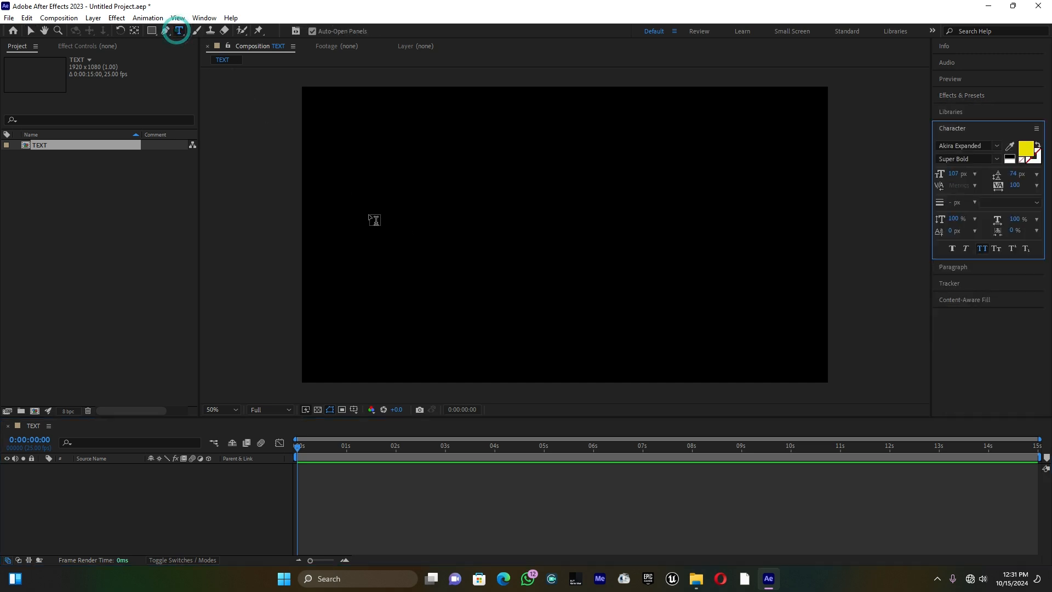
pyautogui.click(422, 214)
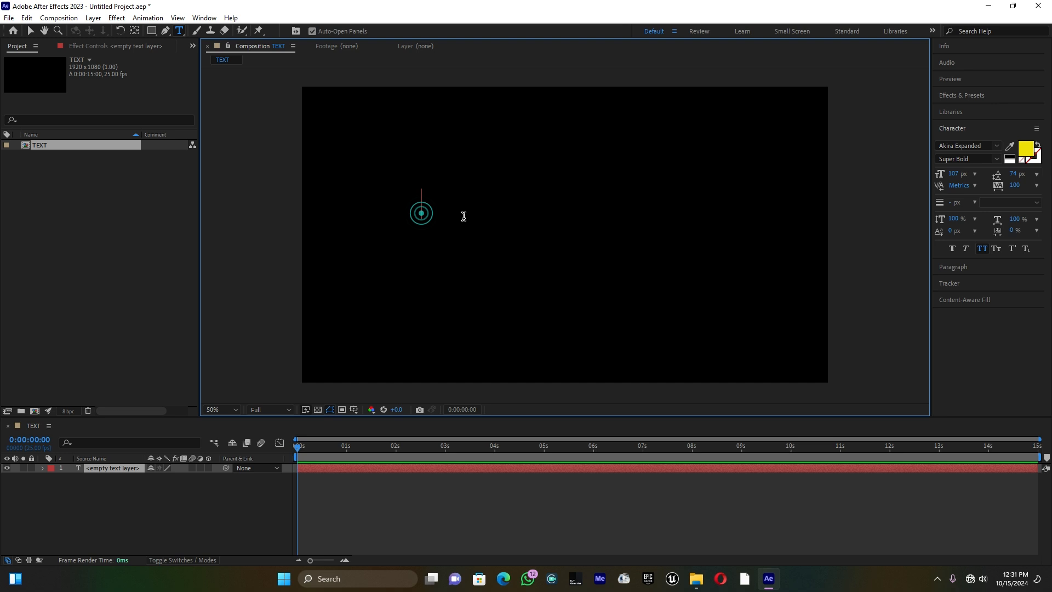
pyautogui.write('XMEN')
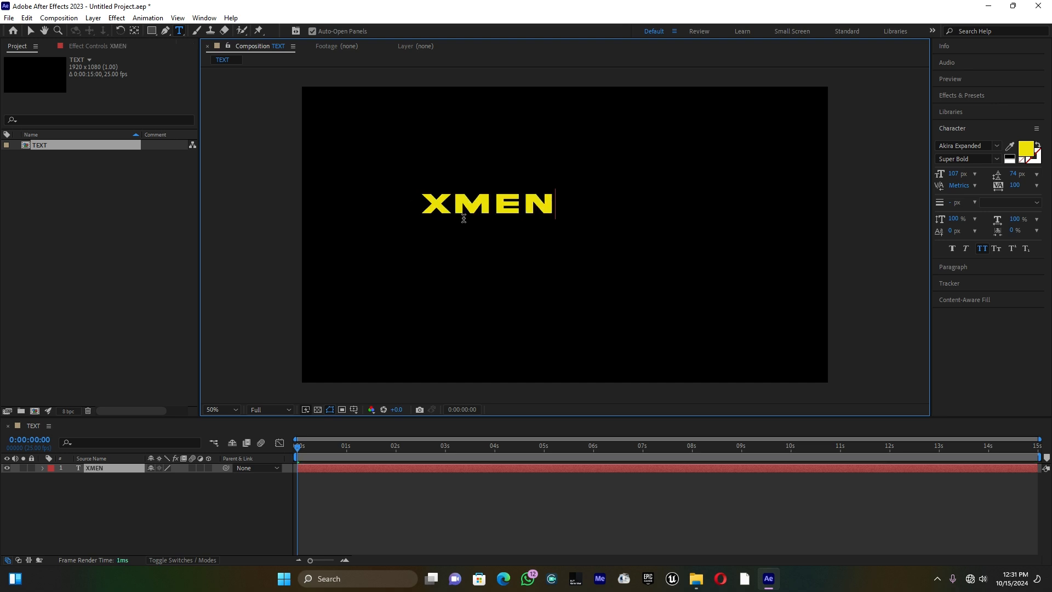
pyautogui.click(455, 207)
pyautogui.press('BackSpace')
pyautogui.write('-')
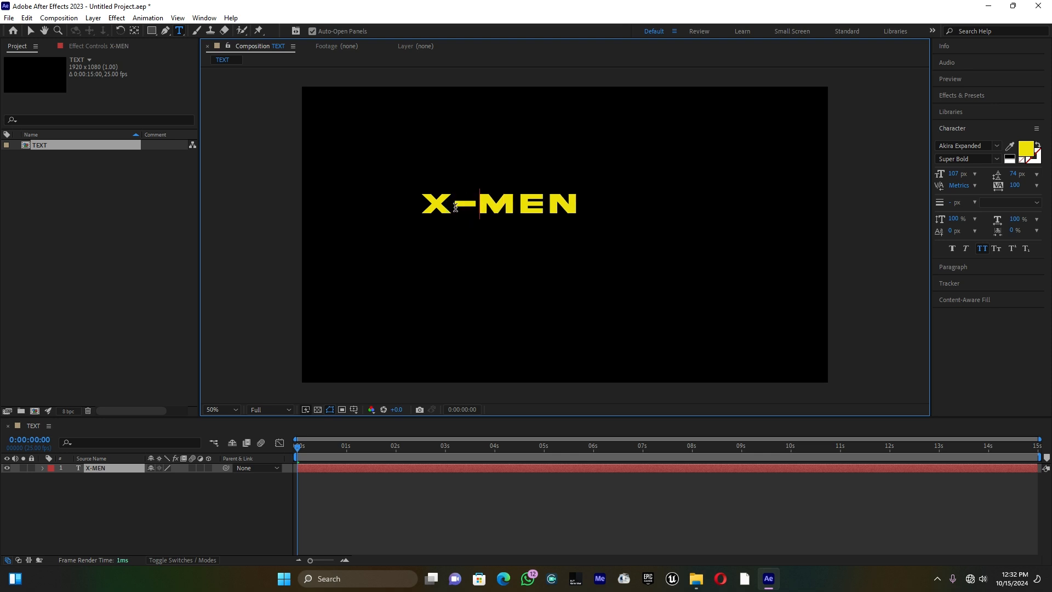
pyautogui.hotkey('ctrl', 'a')
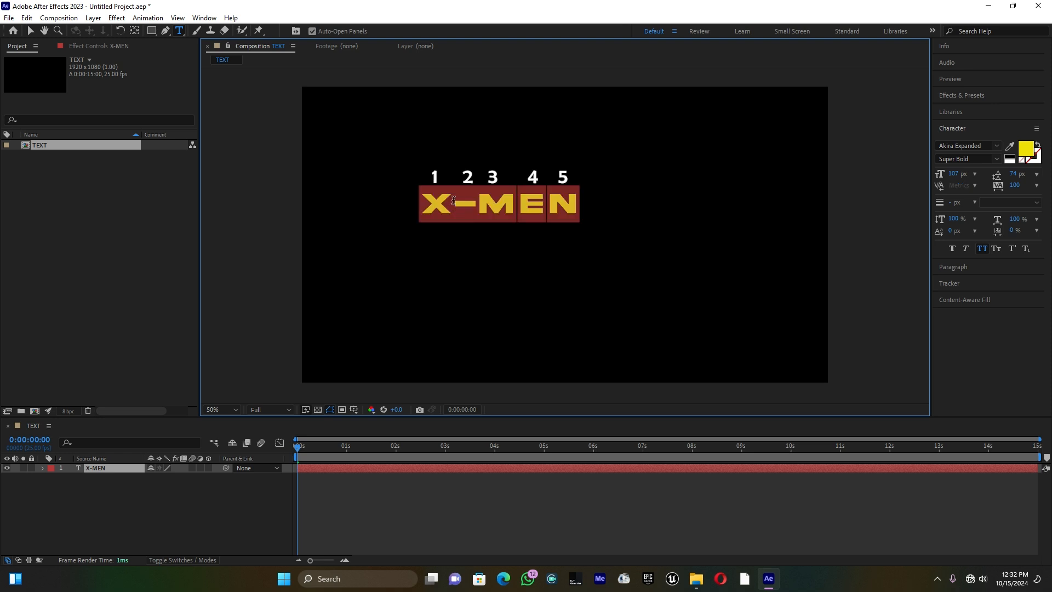
pyautogui.click(997, 146)
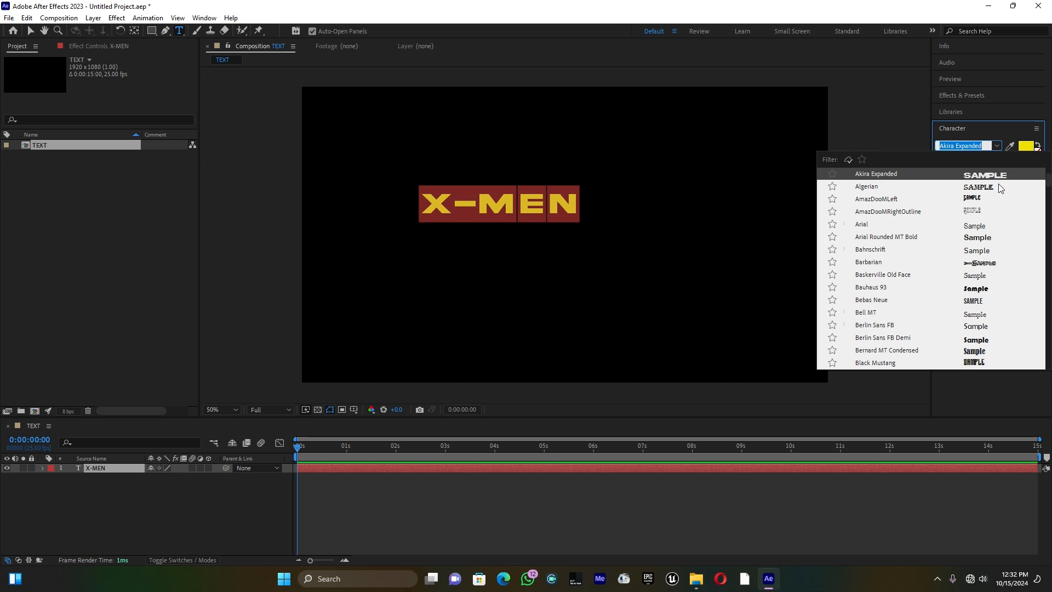
pyautogui.click(1048, 188)
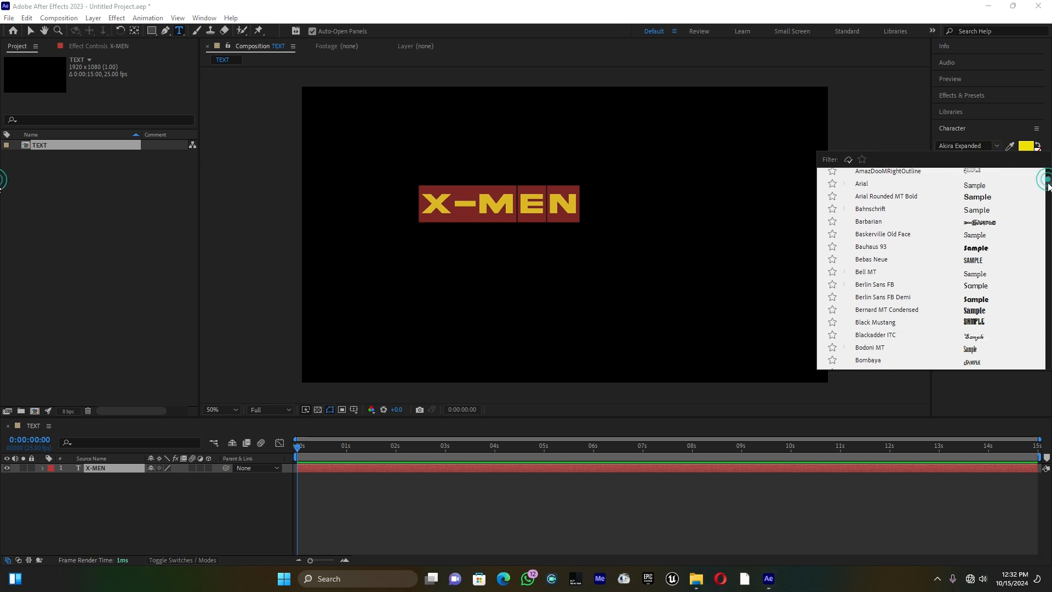
pyautogui.moveTo(1048, 187); pyautogui.dragTo(1047, 228)
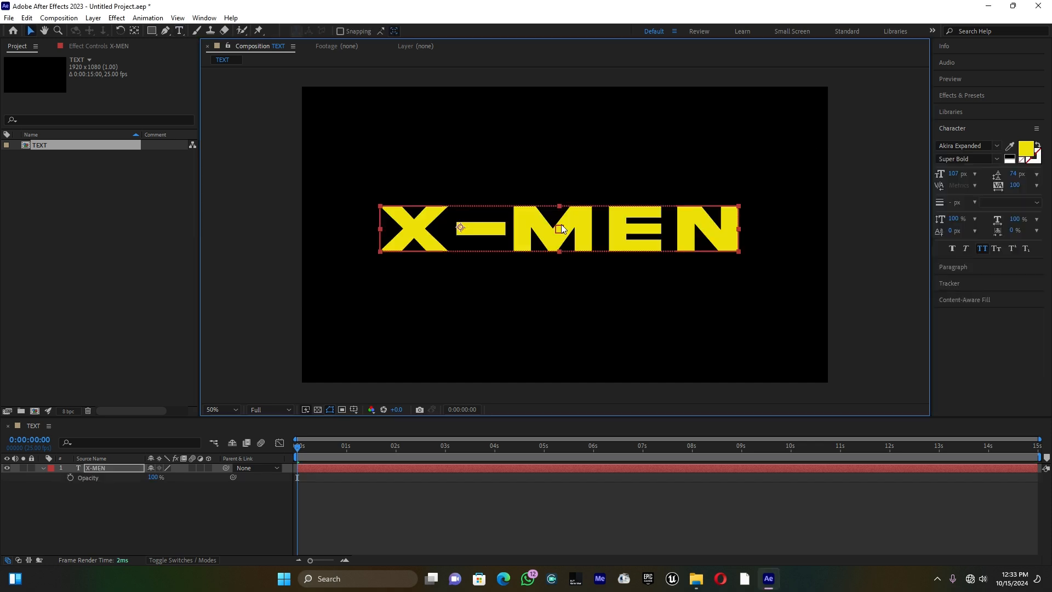
# Step: Enlarge the X-MEN text slightly and move its anchor point to the centre of the lettering
pyautogui.moveTo(738, 251); pyautogui.dragTo(754, 253)
pyautogui.click(134, 31)
pyautogui.moveTo(460, 227); pyautogui.dragTo(564, 229)
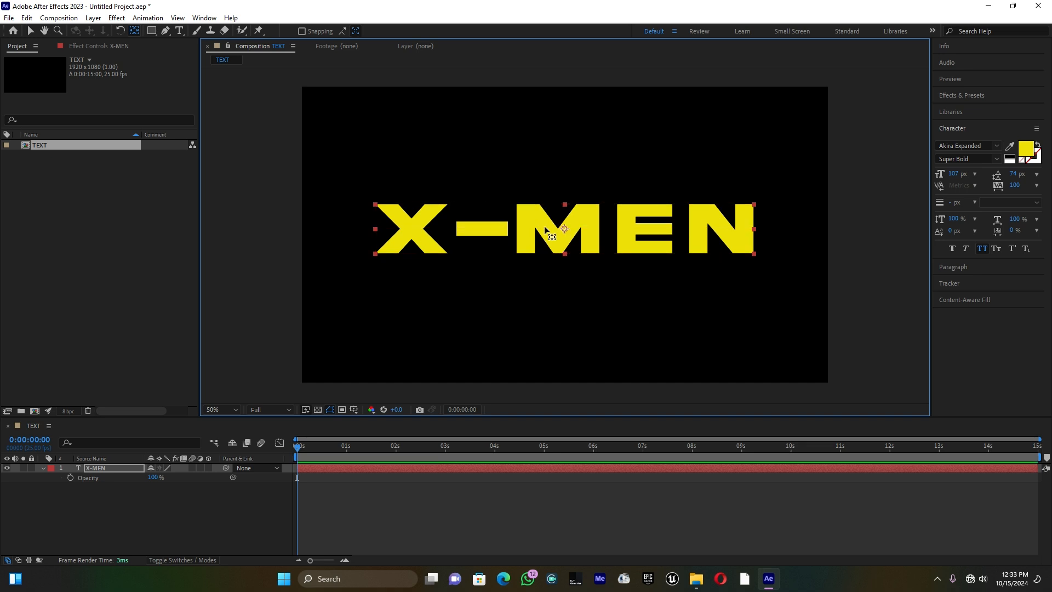
pyautogui.click(31, 31)
pyautogui.moveTo(658, 240); pyautogui.dragTo(662, 235)
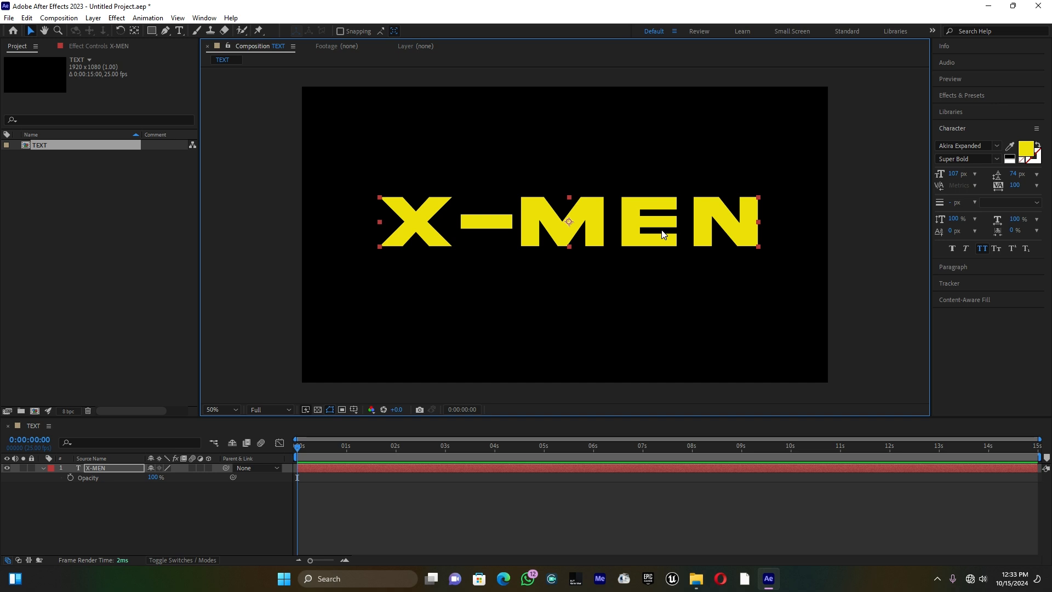
# Step: Change the fill colour of all the X-MEN text to white (FFFFFF)
pyautogui.click(179, 31)
pyautogui.click(600, 220)
pyautogui.hotkey('ctrl', 'a')
pyautogui.click(1026, 148)
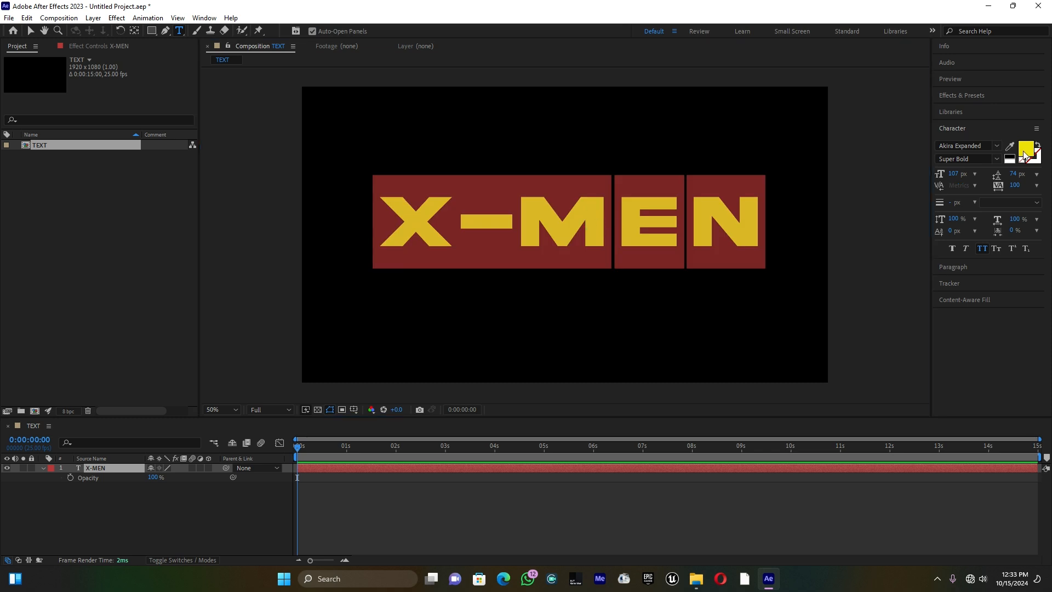
pyautogui.click(455, 415)
pyautogui.click(476, 416)
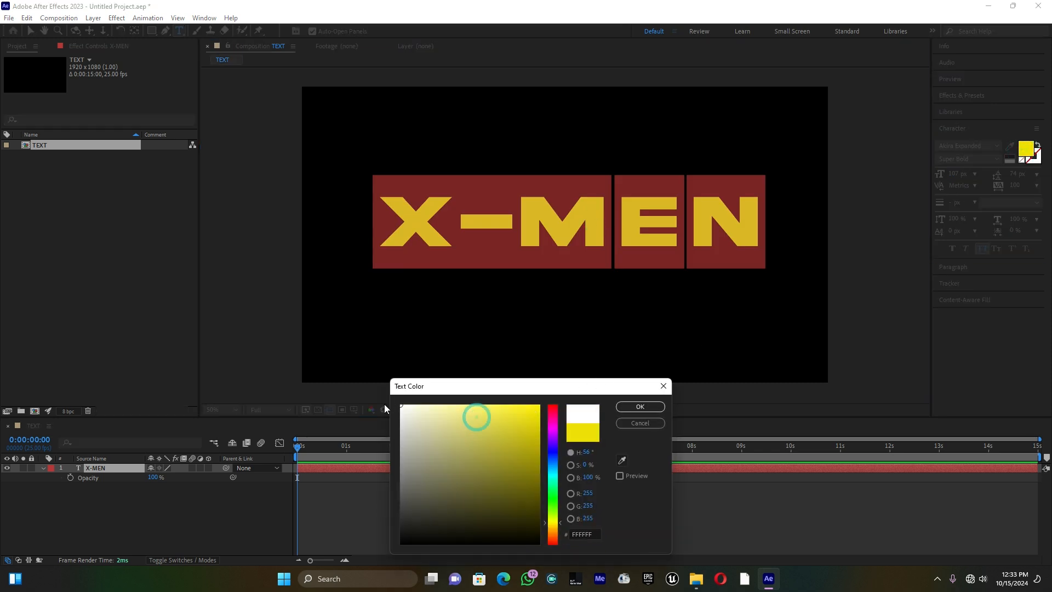
pyautogui.click(642, 406)
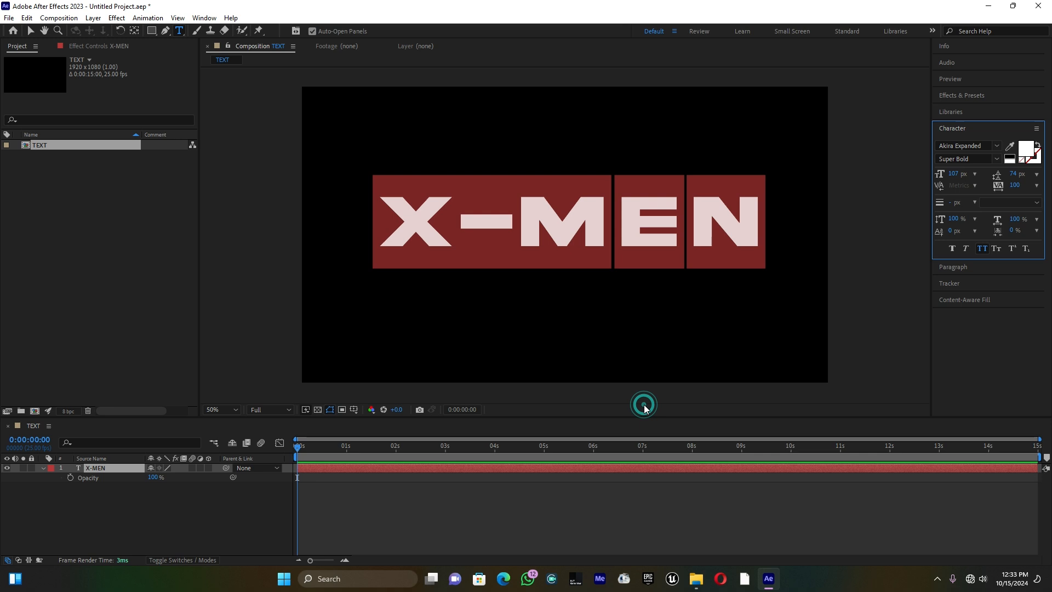
# Step: Centre the X-MEN text horizontally and vertically in the composition with the Align options
pyautogui.click(205, 18)
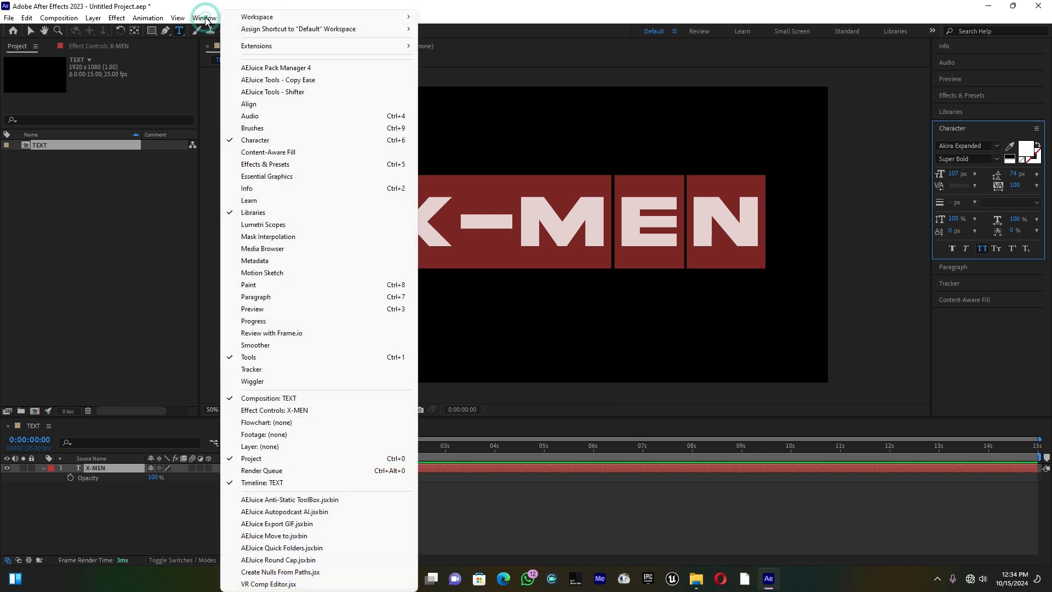
pyautogui.click(263, 105)
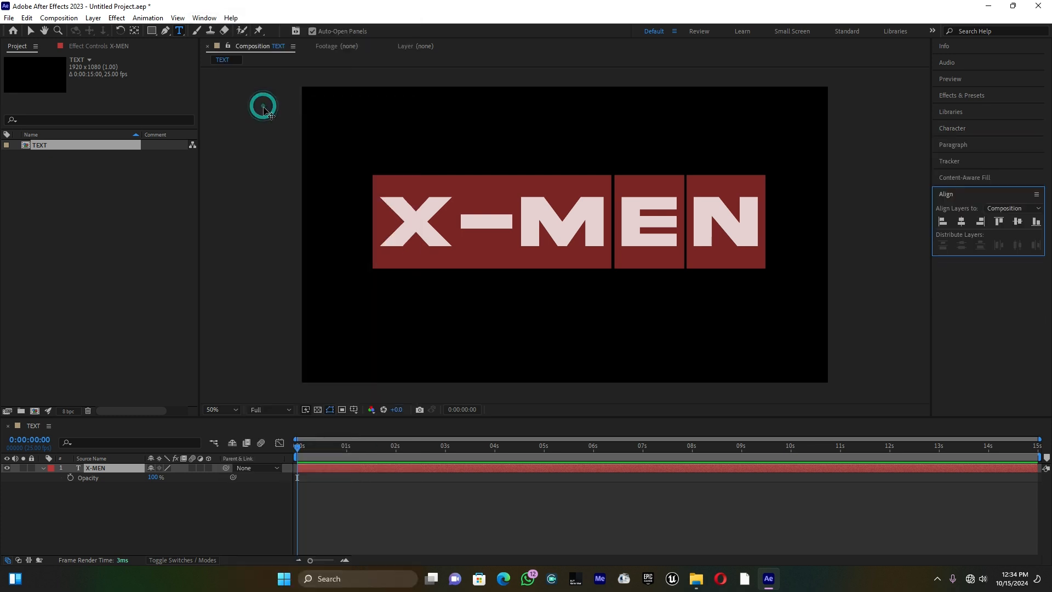
pyautogui.click(959, 220)
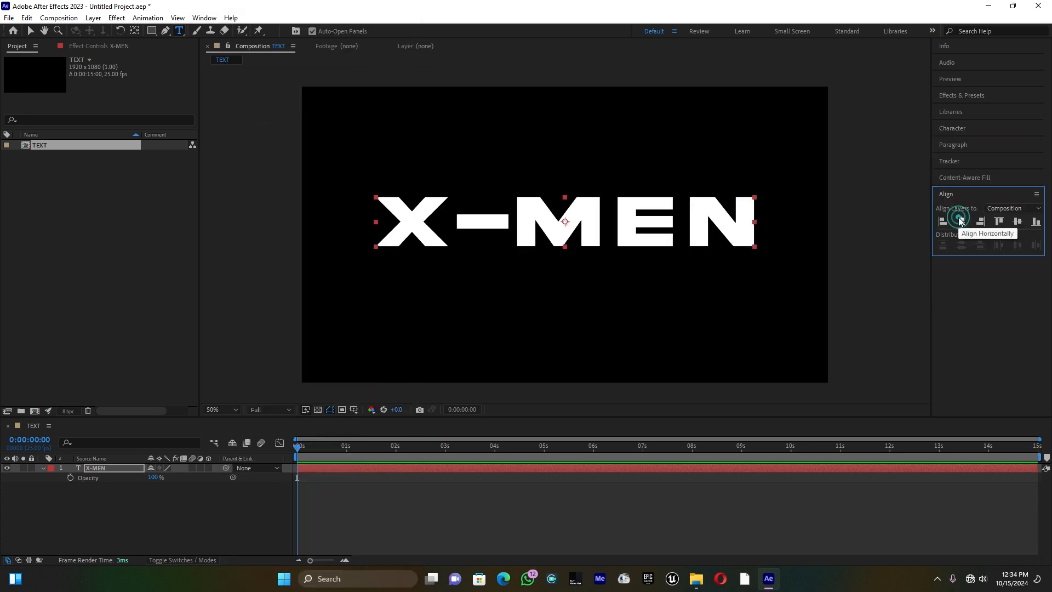
pyautogui.click(942, 221)
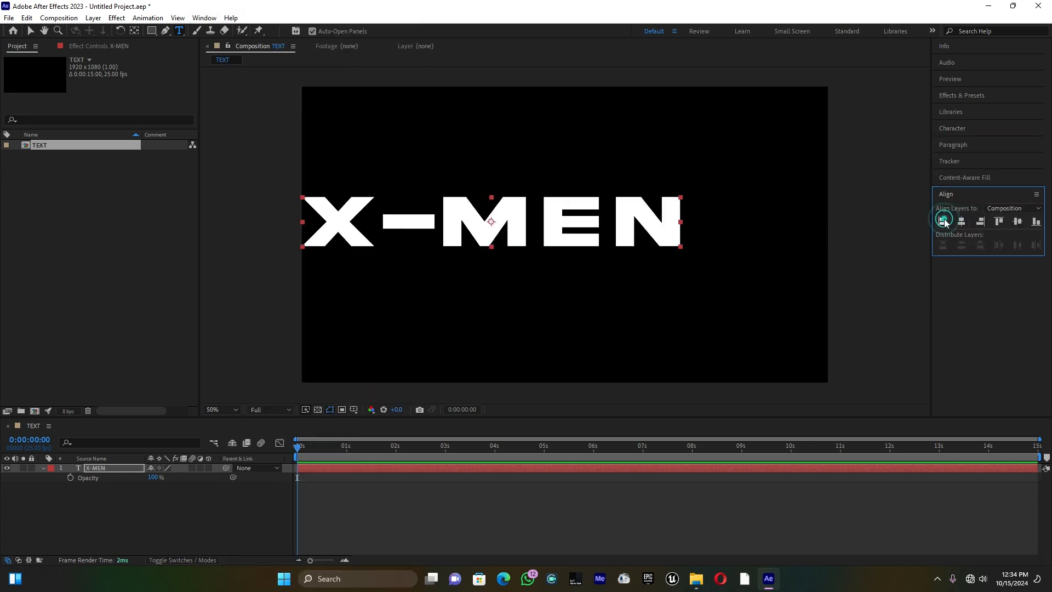
pyautogui.click(979, 222)
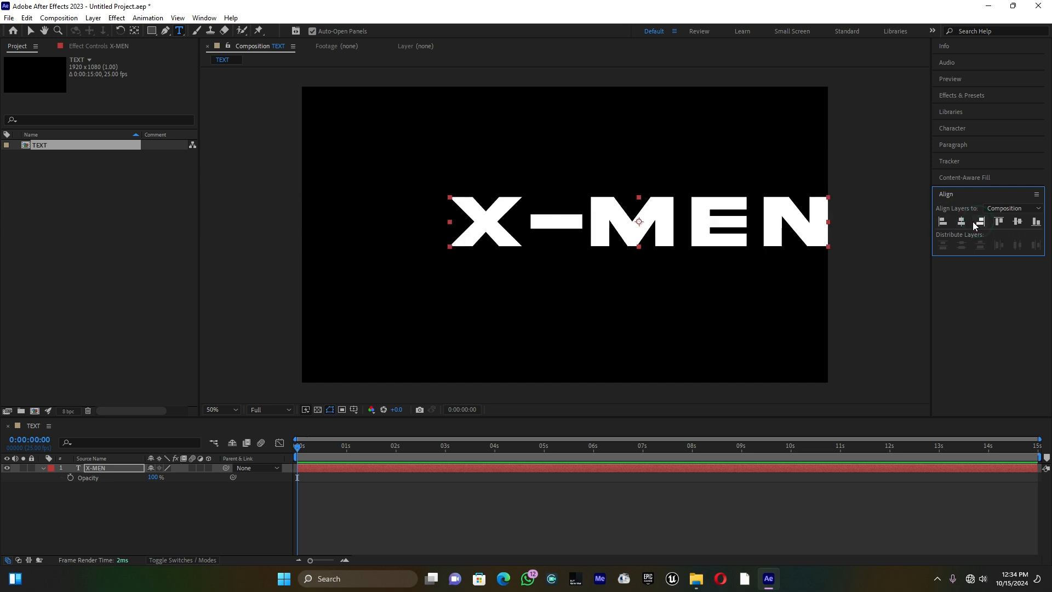
pyautogui.click(962, 221)
pyautogui.click(1018, 221)
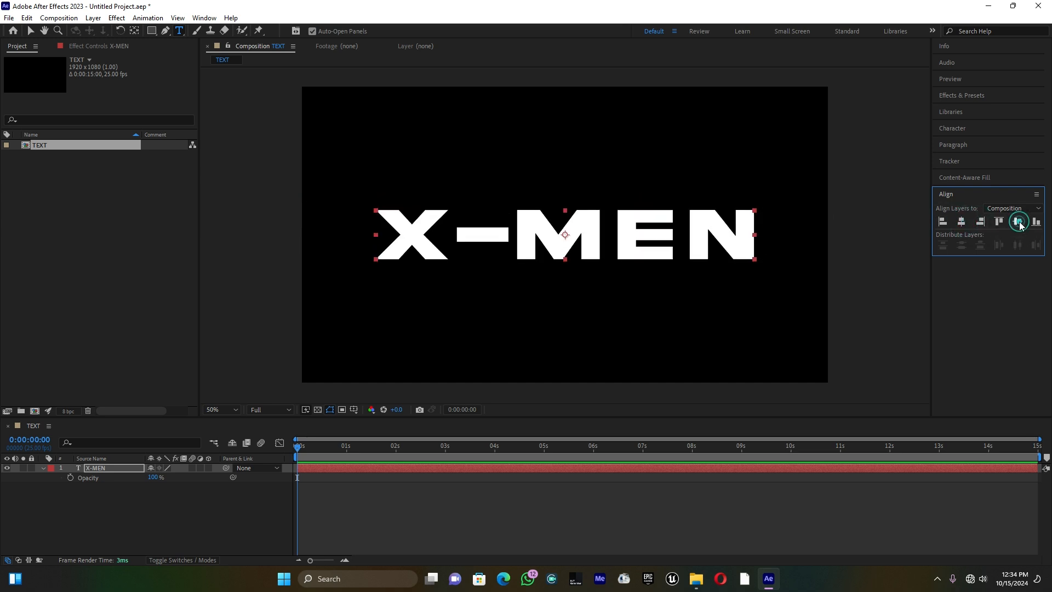
# Step: Create a 1920x1080, 25 fps, 15-second composition named MAIN and place the TEXT composition in it
pyautogui.click(59, 18)
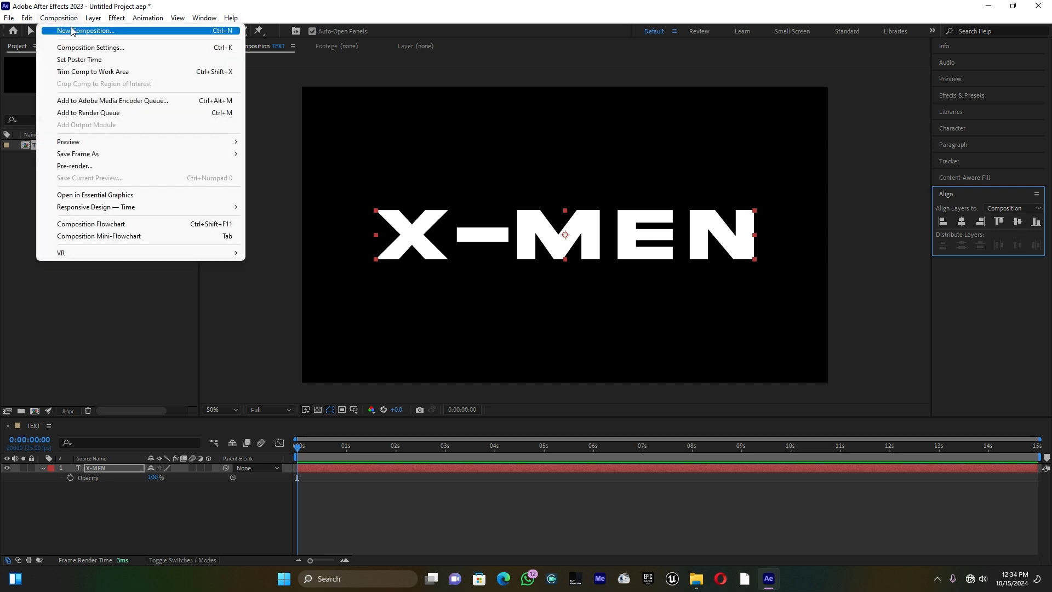
pyautogui.click(71, 31)
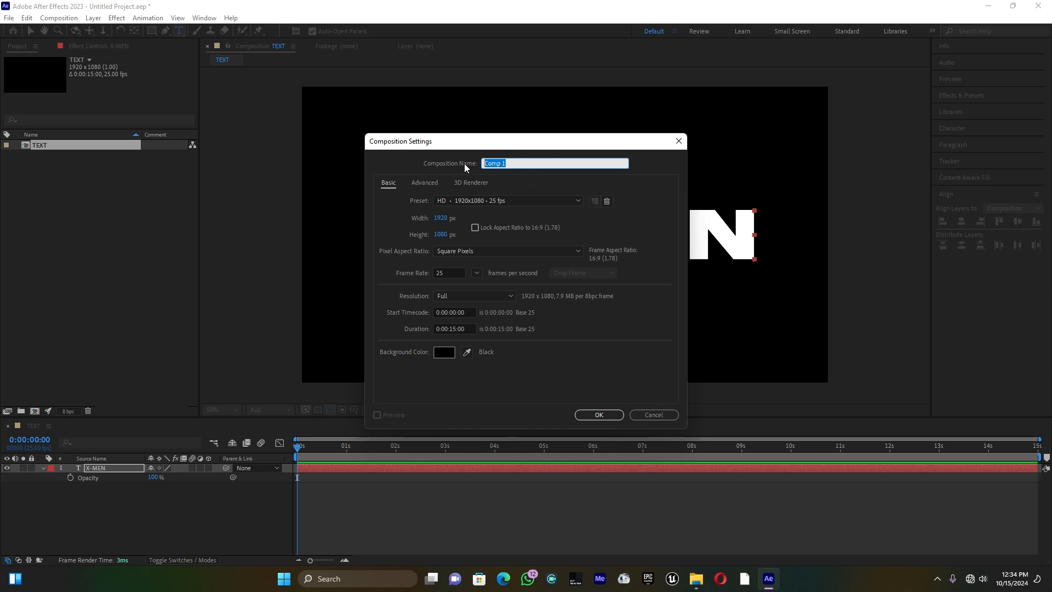
pyautogui.write('MAIN')
pyautogui.click(610, 416)
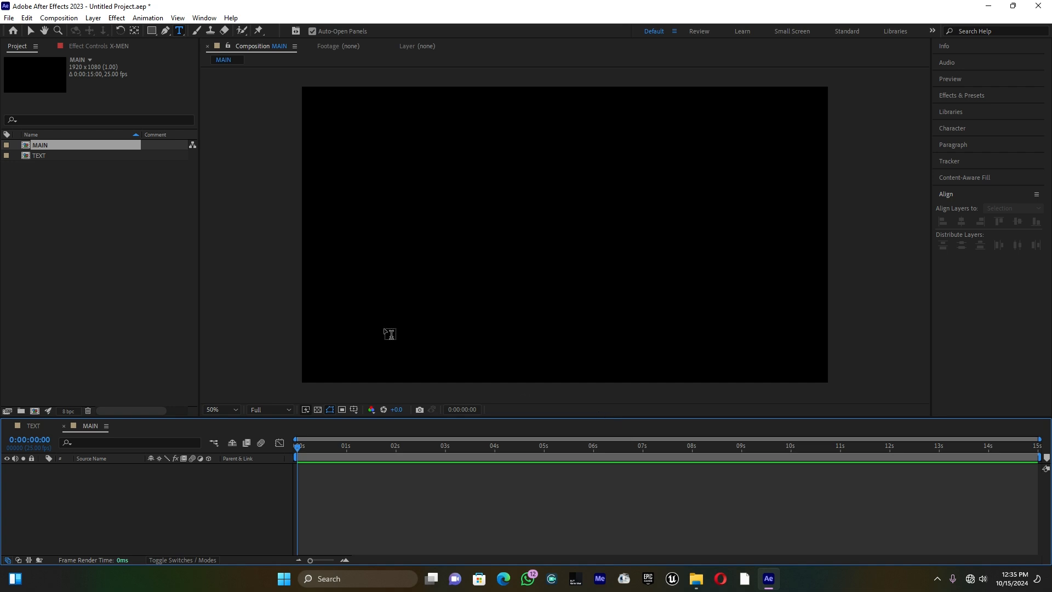
pyautogui.click(40, 156)
pyautogui.moveTo(41, 159); pyautogui.dragTo(137, 491)
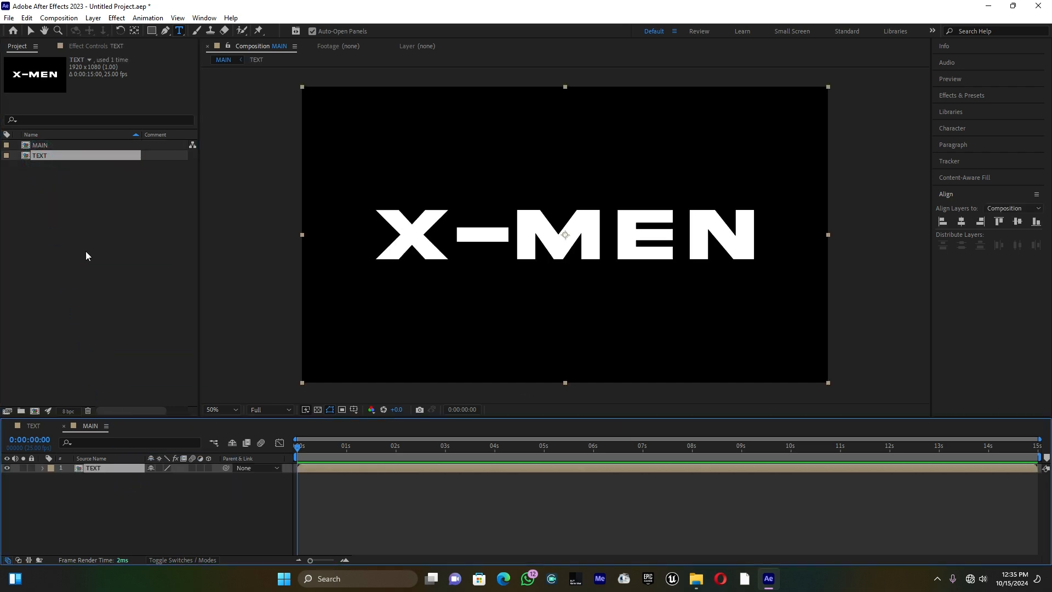
# Step: Create a 1920x1080, 25 fps, 15-second composition named GRADIENT TEXTURE
pyautogui.click(59, 17)
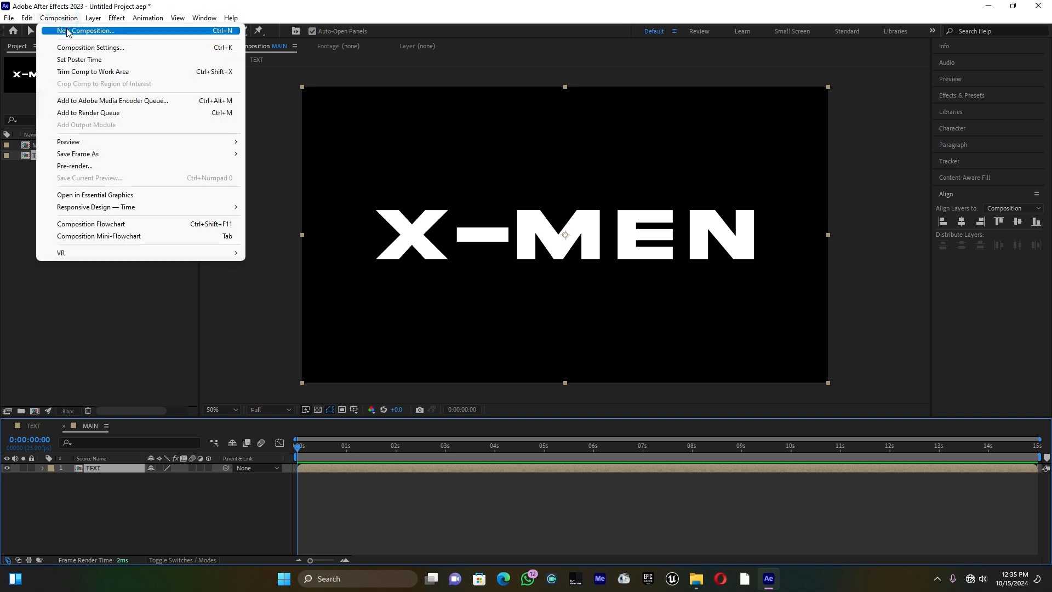
pyautogui.click(68, 31)
pyautogui.write('GRADIENT TEXTURE')
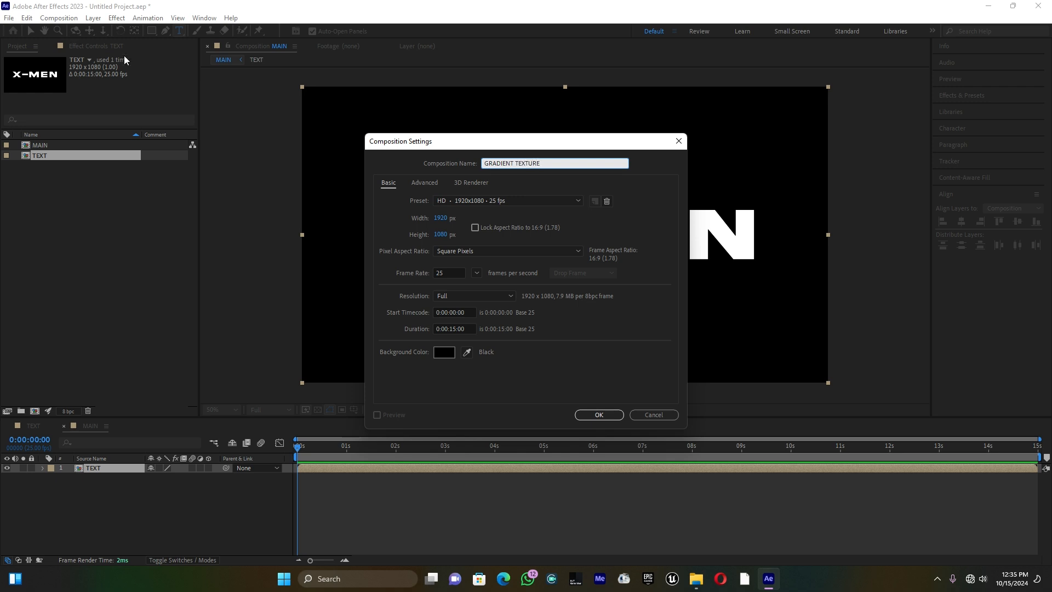
pyautogui.click(592, 414)
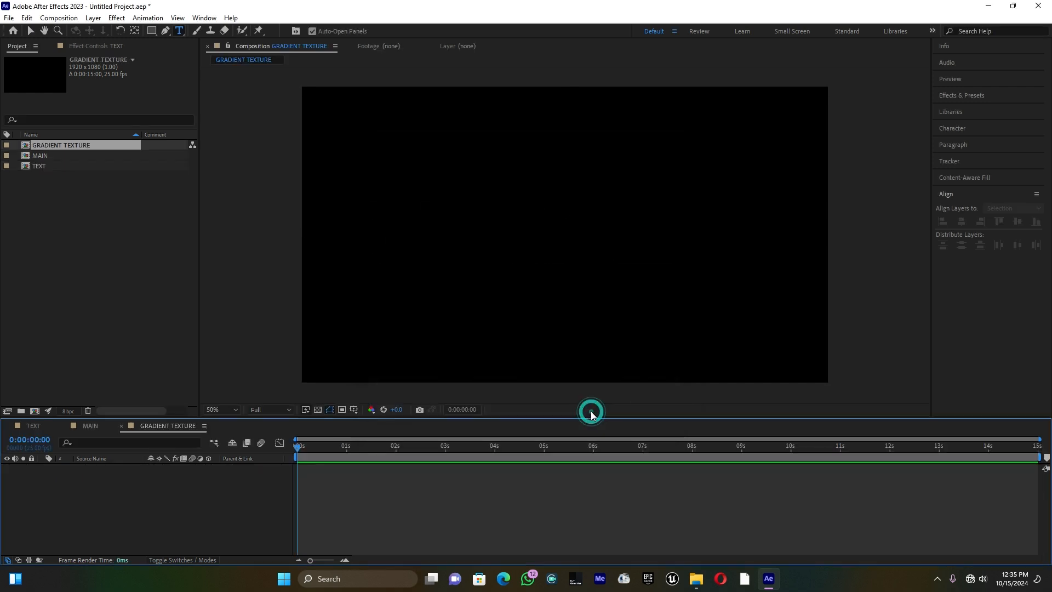
# Step: Add a full-frame rectangle shape with a linear gradient fill running from white at its bottom edge to black at its top edge
pyautogui.doubleClick(154, 33)
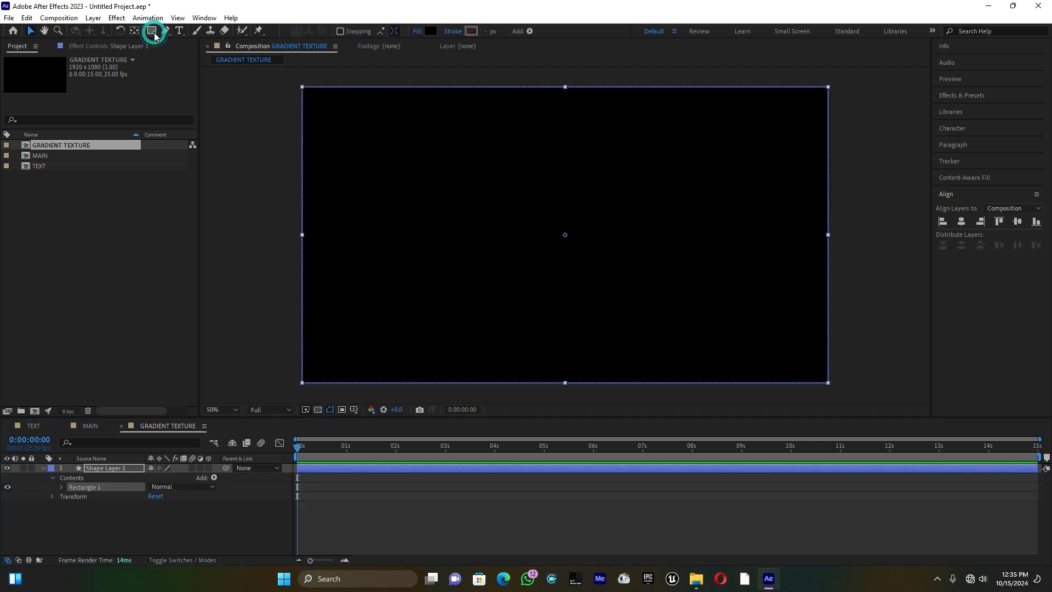
pyautogui.click(421, 31)
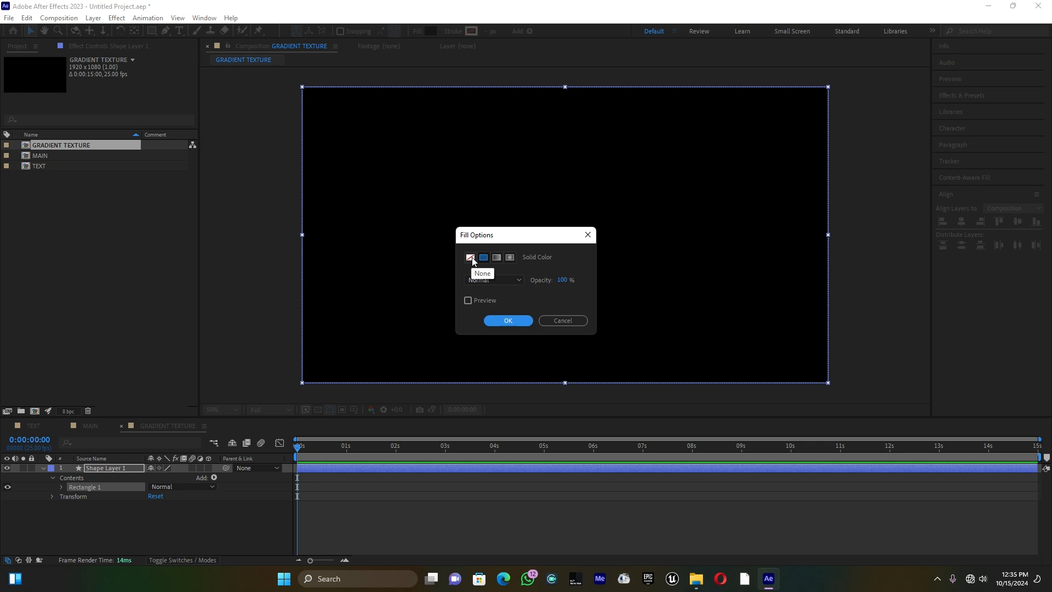
pyautogui.click(496, 257)
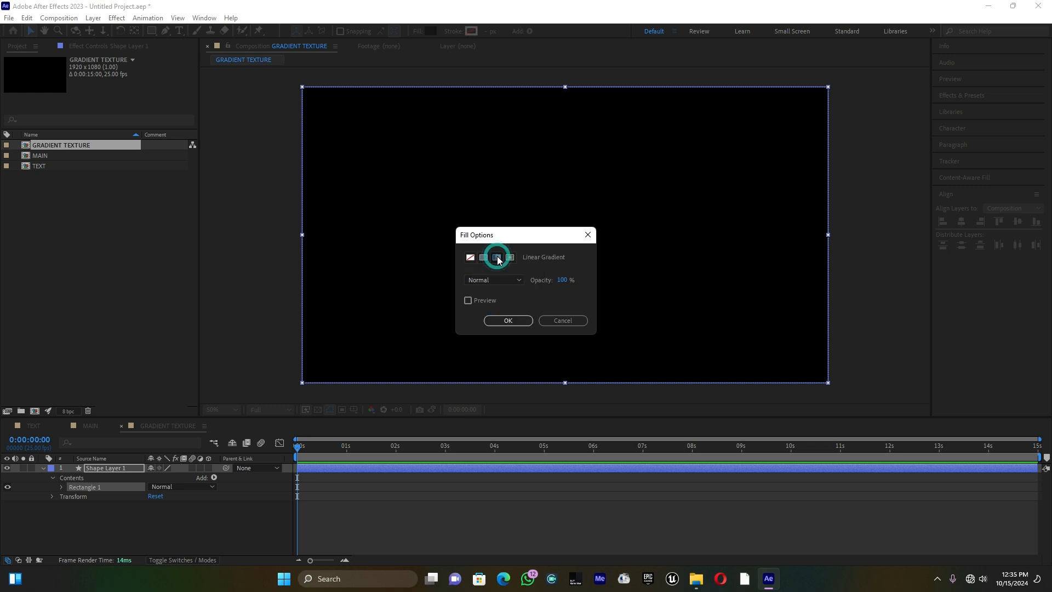
pyautogui.click(517, 321)
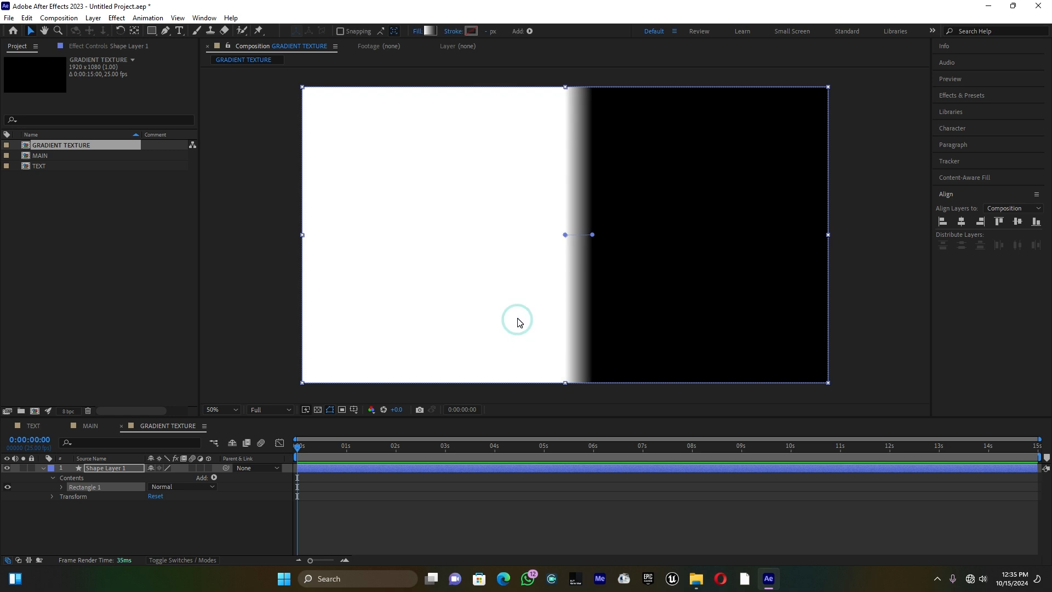
pyautogui.moveTo(592, 235); pyautogui.dragTo(566, 87)
pyautogui.moveTo(564, 234); pyautogui.dragTo(566, 380)
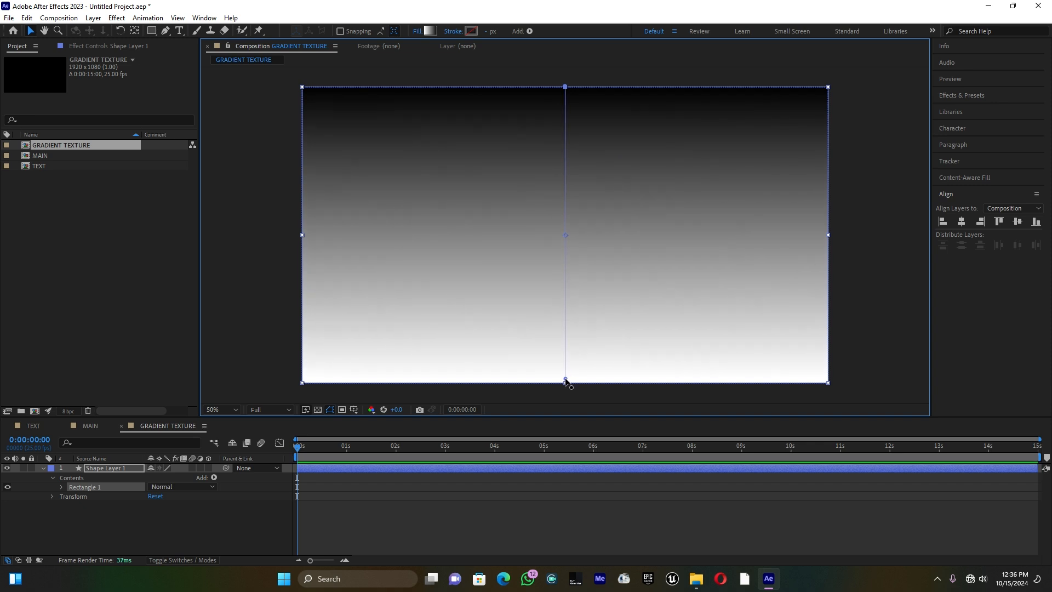
# Step: Edit the rectangle's gradient fill, adding a white colour stop at 6.5% and a black stop at 12.3%
pyautogui.click(430, 30)
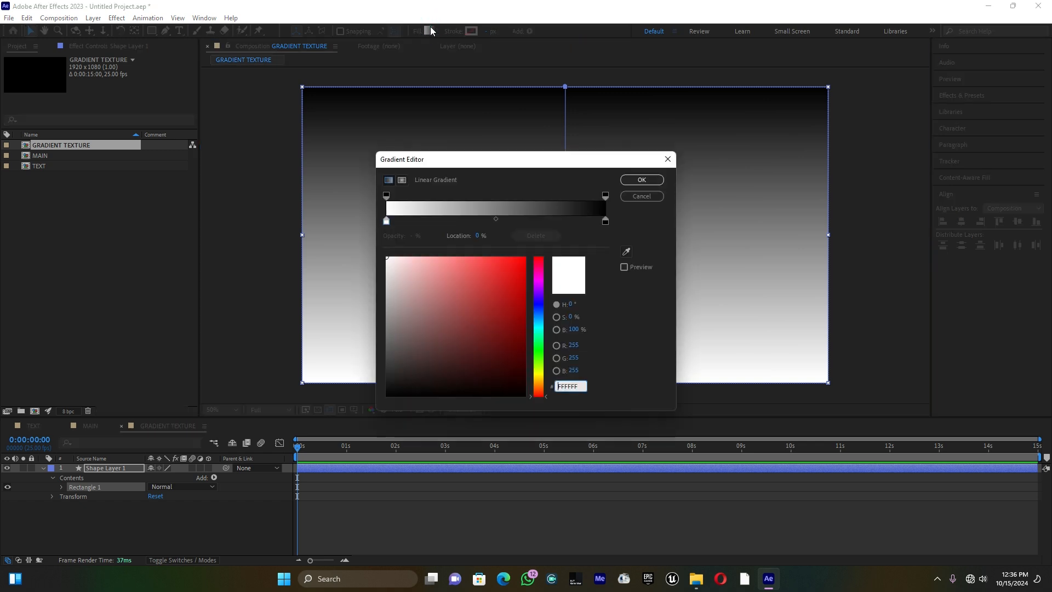
pyautogui.click(400, 221)
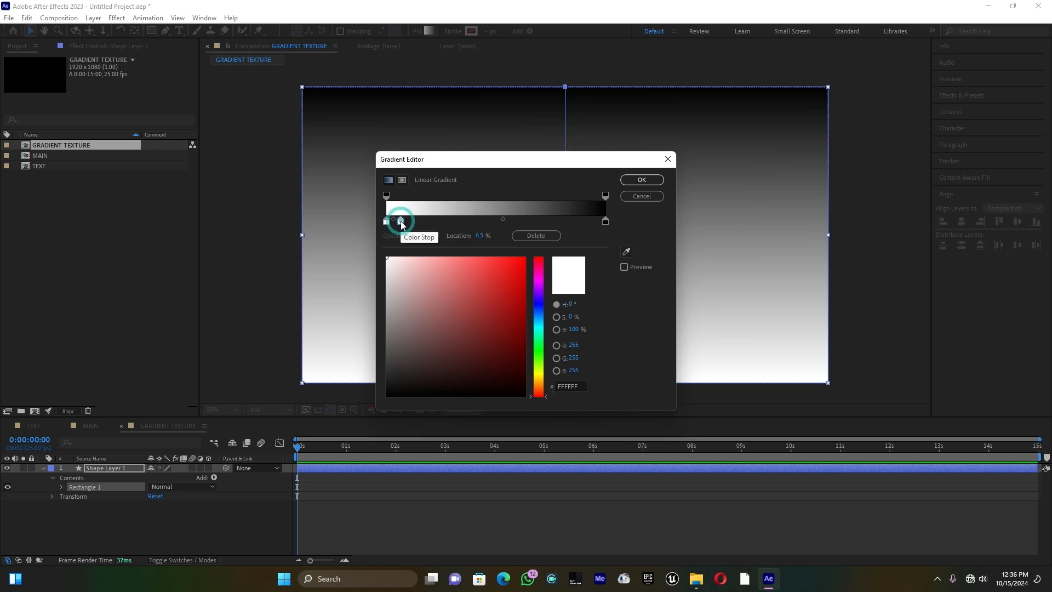
pyautogui.click(414, 222)
pyautogui.click(413, 224)
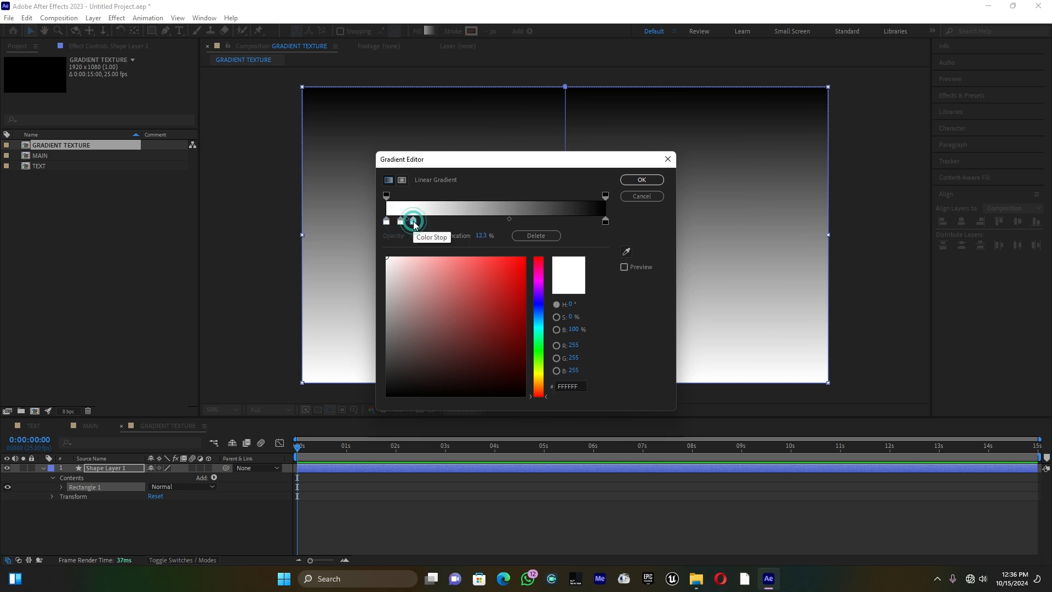
pyautogui.click(413, 229)
pyautogui.moveTo(400, 373); pyautogui.dragTo(383, 396)
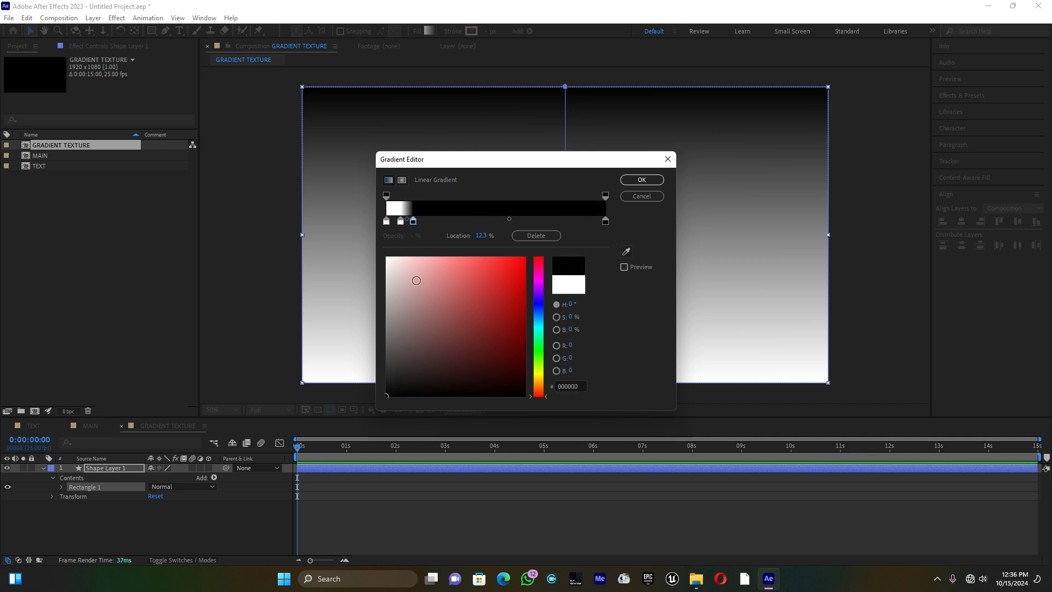
# Step: Add an off-white FEFAFA colour stop just past the 12.3% black stop, followed by a black stop at 24.3%
pyautogui.click(427, 222)
pyautogui.moveTo(407, 277); pyautogui.dragTo(389, 257)
pyautogui.click(438, 221)
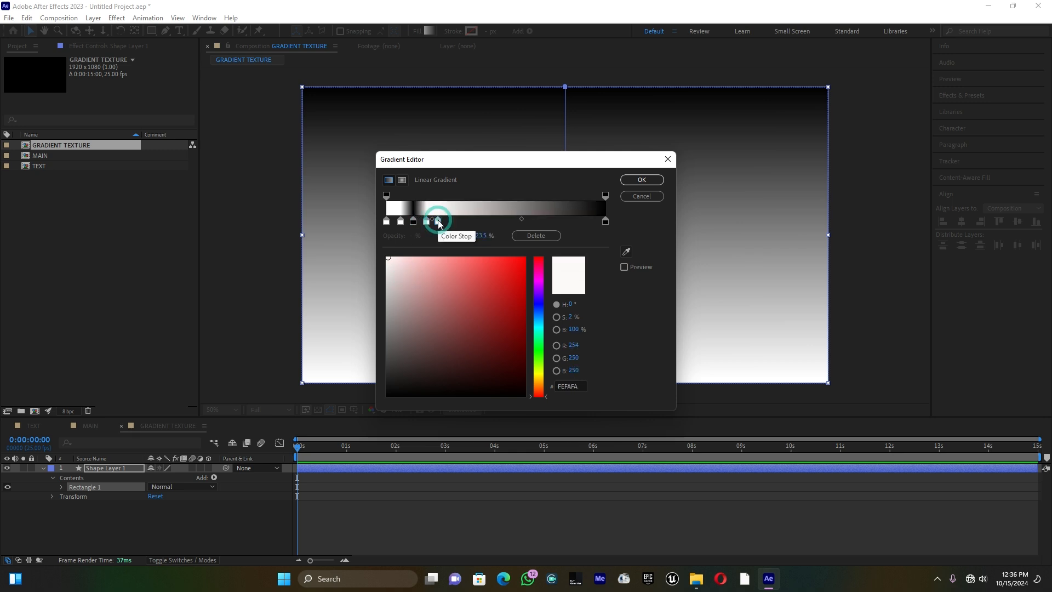
pyautogui.moveTo(439, 221); pyautogui.dragTo(439, 222)
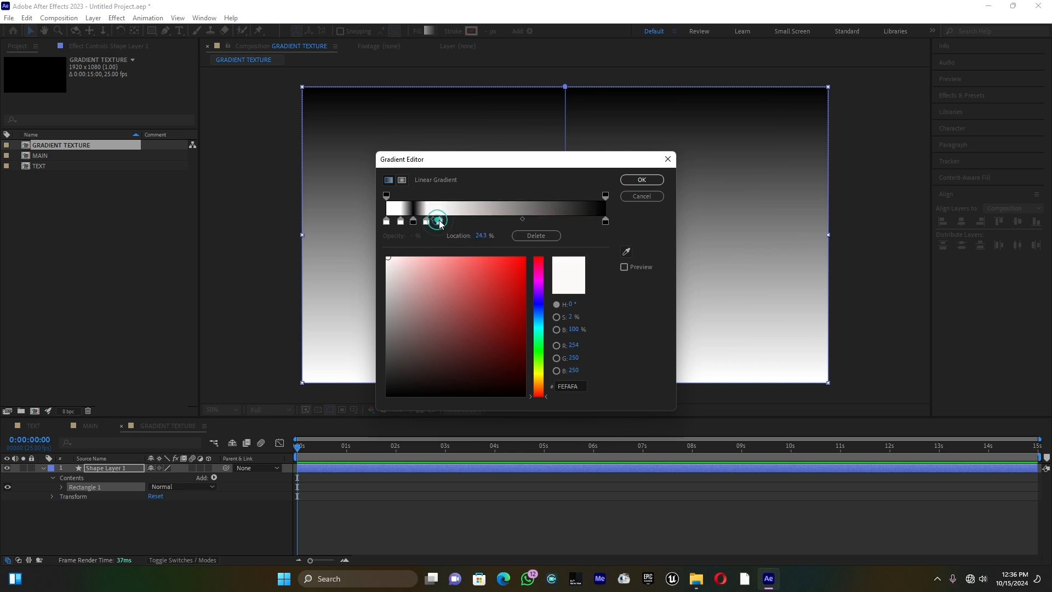
pyautogui.moveTo(402, 293); pyautogui.dragTo(386, 395)
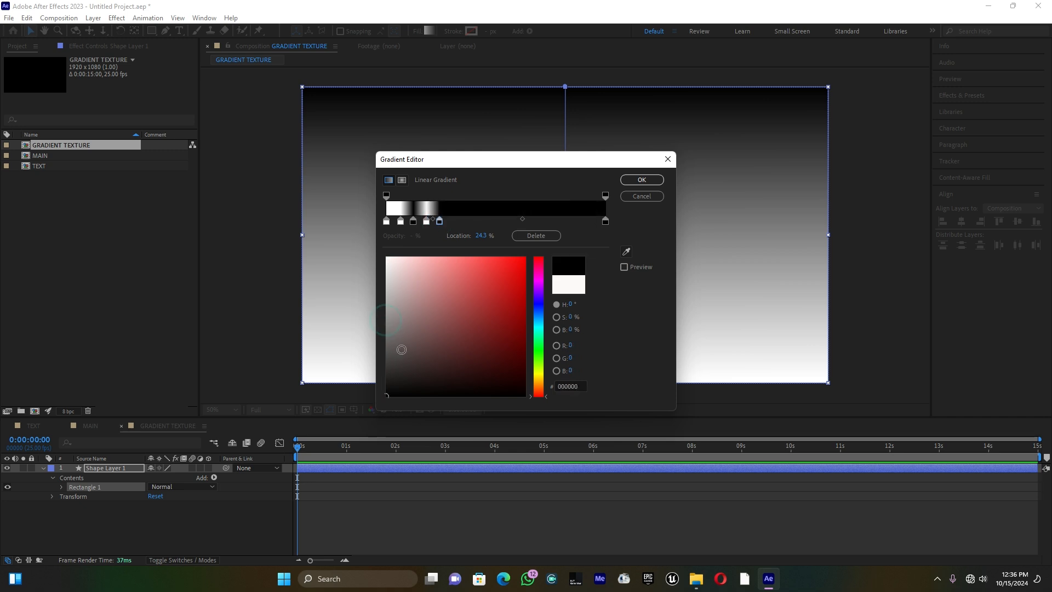
# Step: Continue the banding through the middle of the gradient with alternating white and black colour stops
pyautogui.click(455, 222)
pyautogui.moveTo(409, 294); pyautogui.dragTo(389, 395)
pyautogui.click(472, 221)
pyautogui.click(487, 221)
pyautogui.moveTo(410, 286); pyautogui.dragTo(385, 256)
pyautogui.click(505, 221)
pyautogui.moveTo(418, 314); pyautogui.dragTo(387, 395)
# Step: Add further alternating white and black colour stops across the remaining end section of the gradient
pyautogui.click(527, 221)
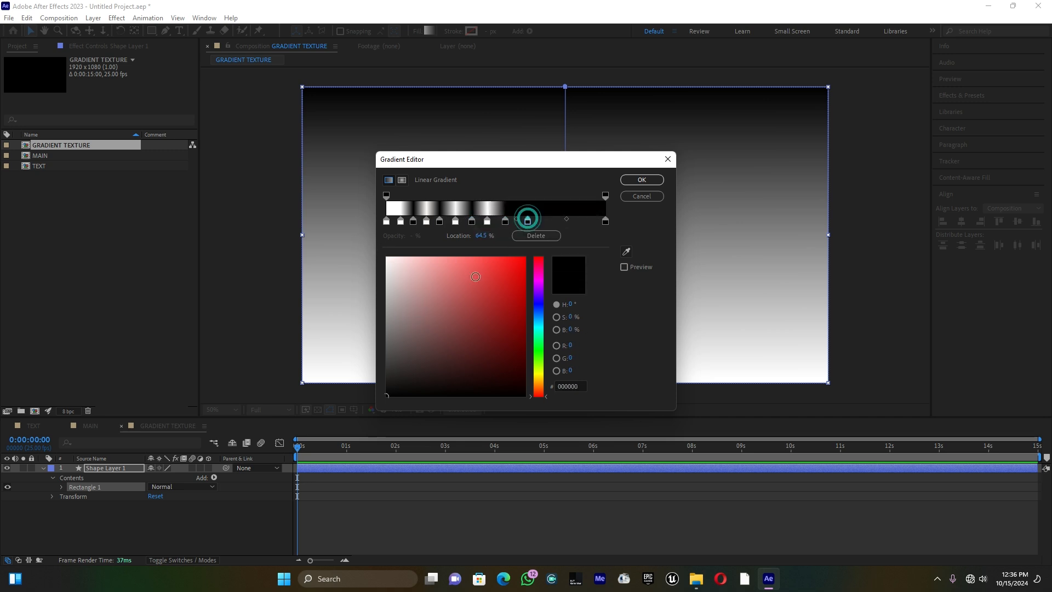
pyautogui.click(550, 221)
pyautogui.moveTo(438, 319); pyautogui.dragTo(389, 384)
pyautogui.click(567, 221)
pyautogui.moveTo(421, 276); pyautogui.dragTo(386, 257)
# Step: Reposition the colour stops to space the bands more evenly, with one white stop at 33.5%
pyautogui.moveTo(567, 221)
pyautogui.mouseDown()
pyautogui.moveTo(578, 222)
pyautogui.moveTo(533, 221)
pyautogui.moveTo(582, 221)
pyautogui.mouseUp()
pyautogui.click(560, 221)
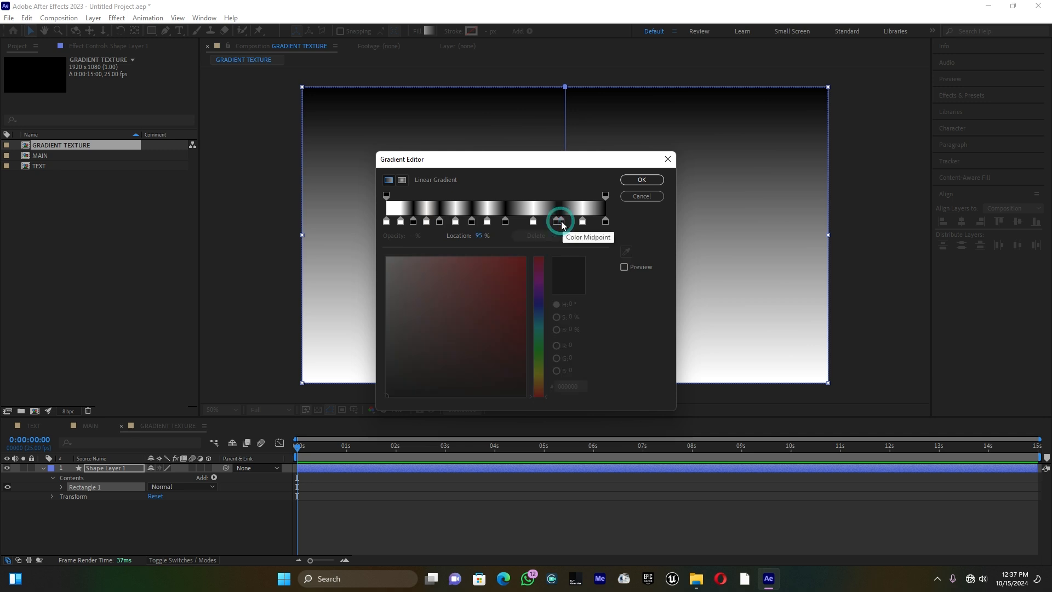
pyautogui.click(534, 221)
pyautogui.moveTo(506, 222); pyautogui.dragTo(460, 224)
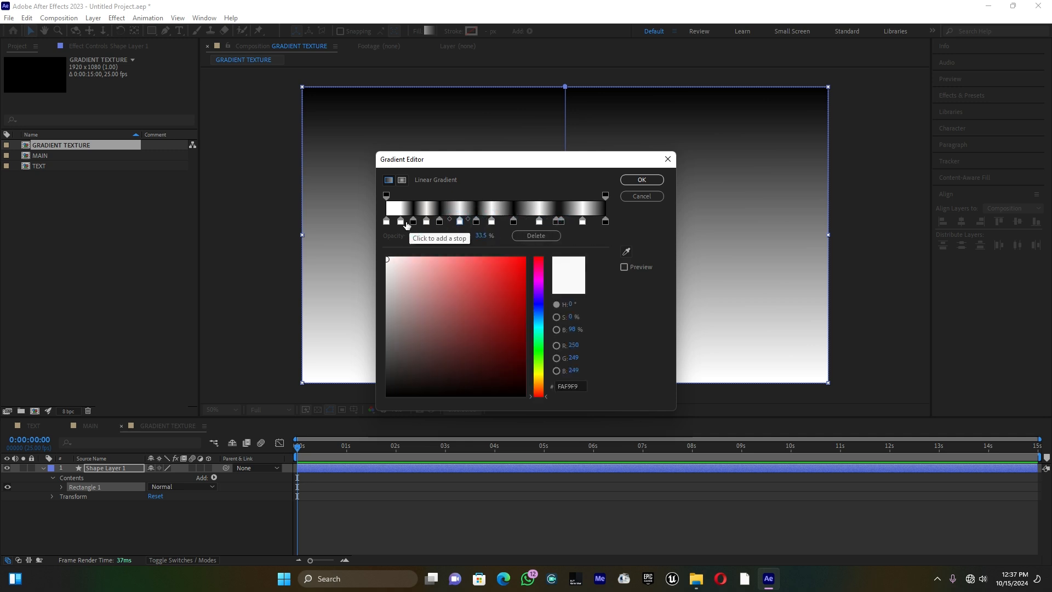
# Step: Set the colour stop at 0% to dark grey 1C1C1C and apply the edited gradient
pyautogui.click(386, 221)
pyautogui.click(387, 380)
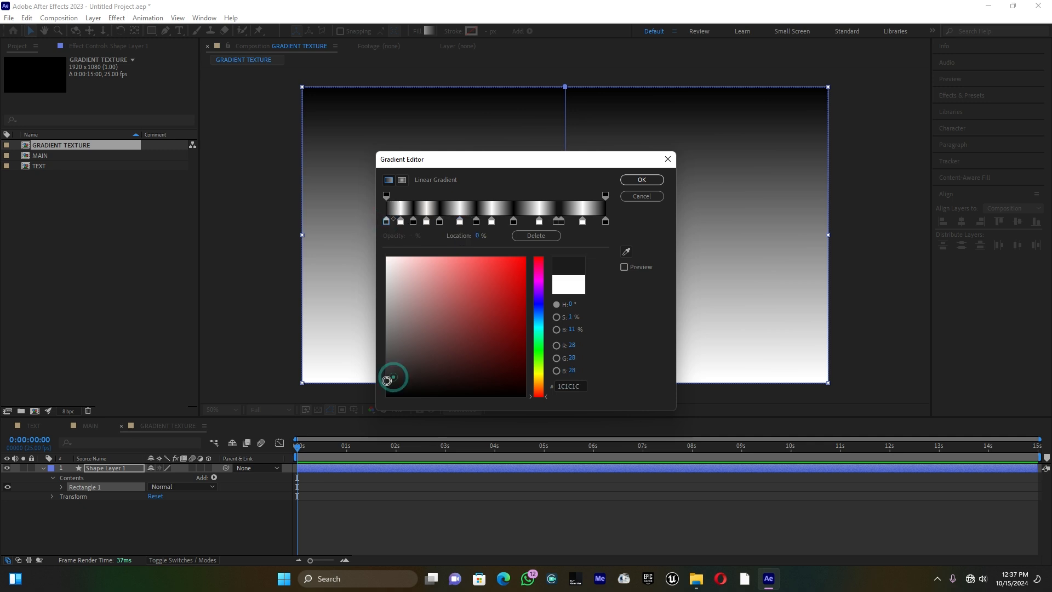
pyautogui.click(639, 181)
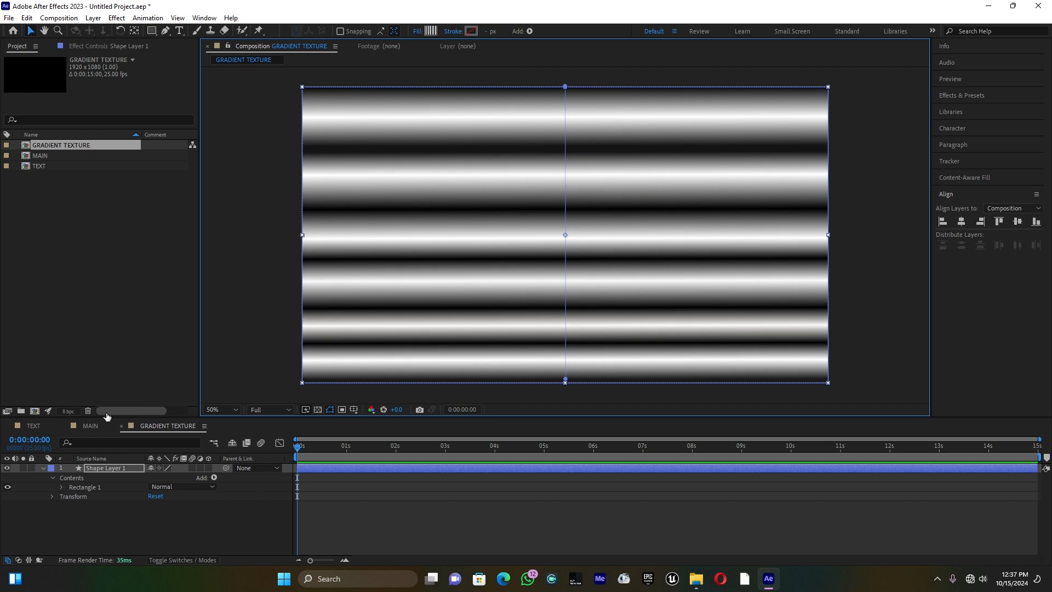
# Step: Place GRADIENT TEXTURE beneath TEXT in the MAIN composition and use TEXT as its track matte
pyautogui.click(87, 426)
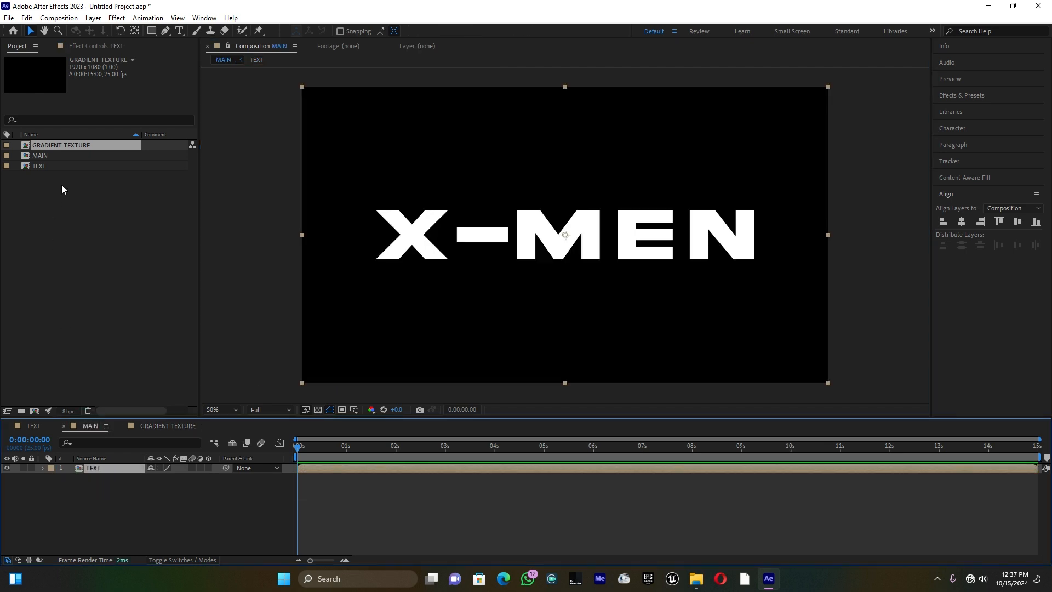
pyautogui.moveTo(63, 144); pyautogui.dragTo(84, 477)
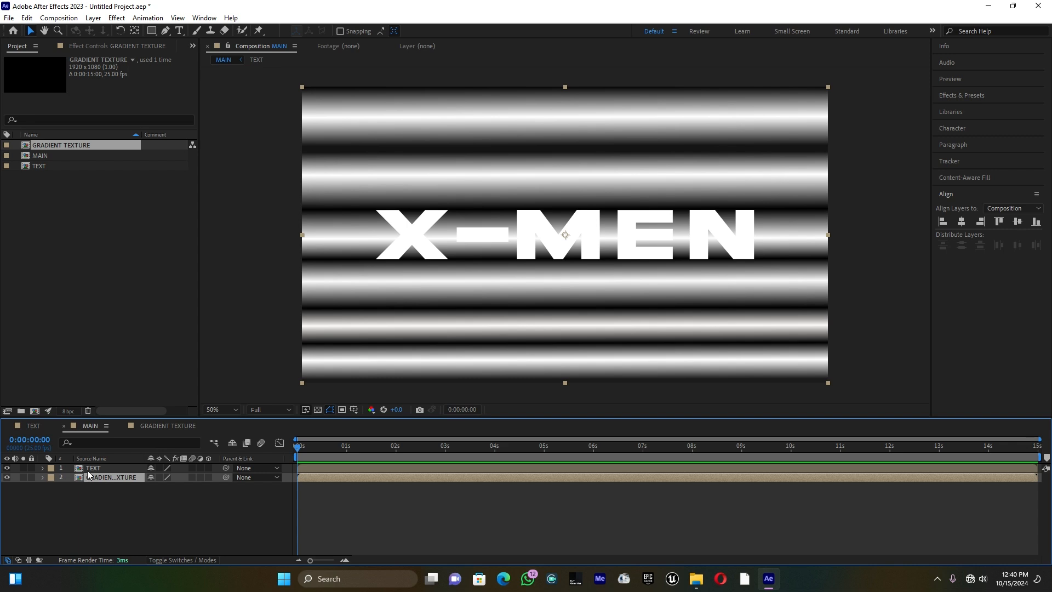
pyautogui.click(18, 560)
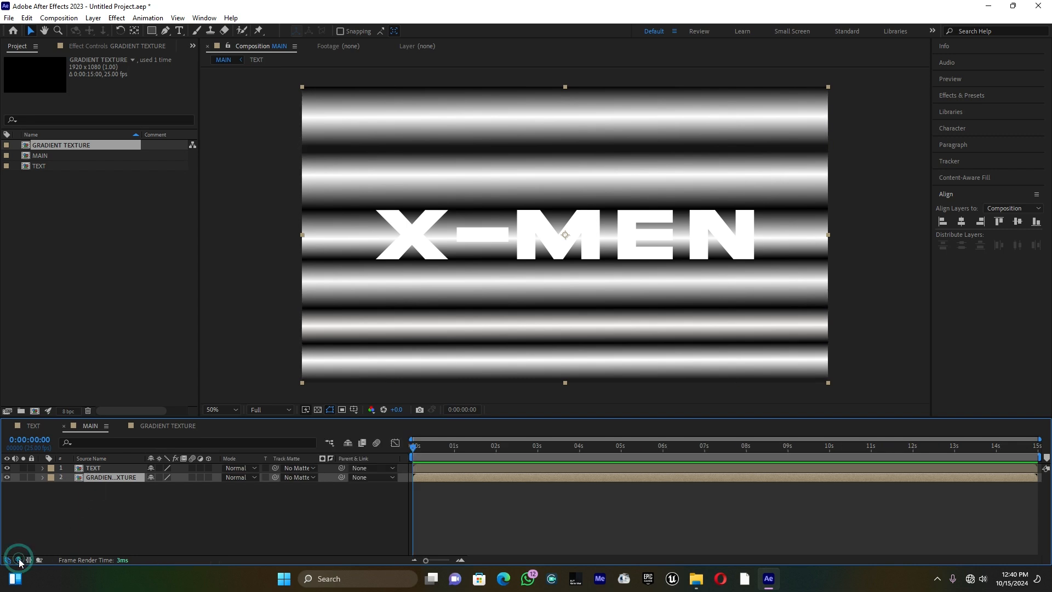
pyautogui.click(290, 476)
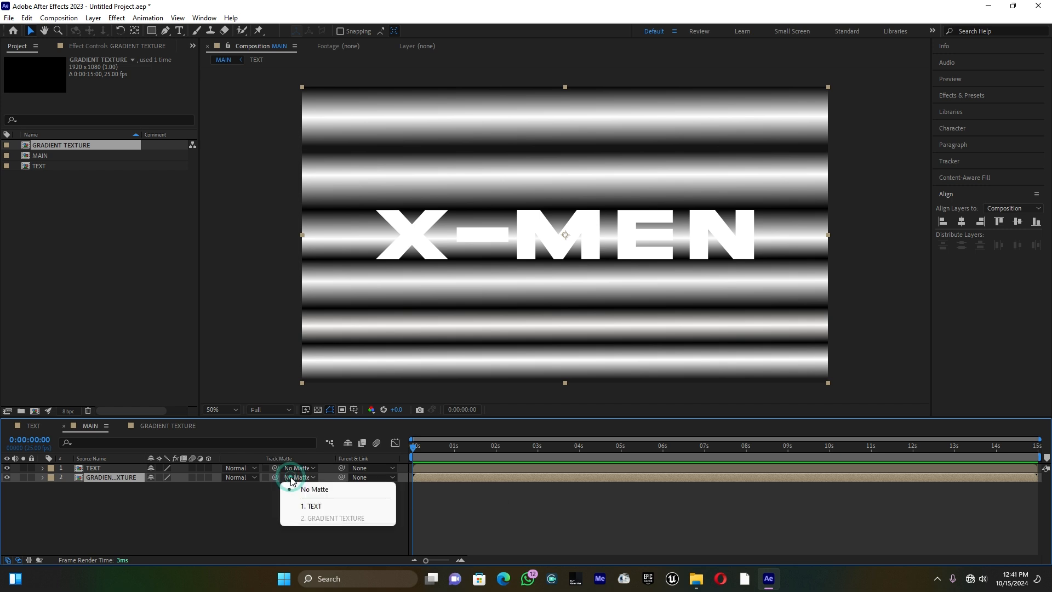
pyautogui.click(310, 505)
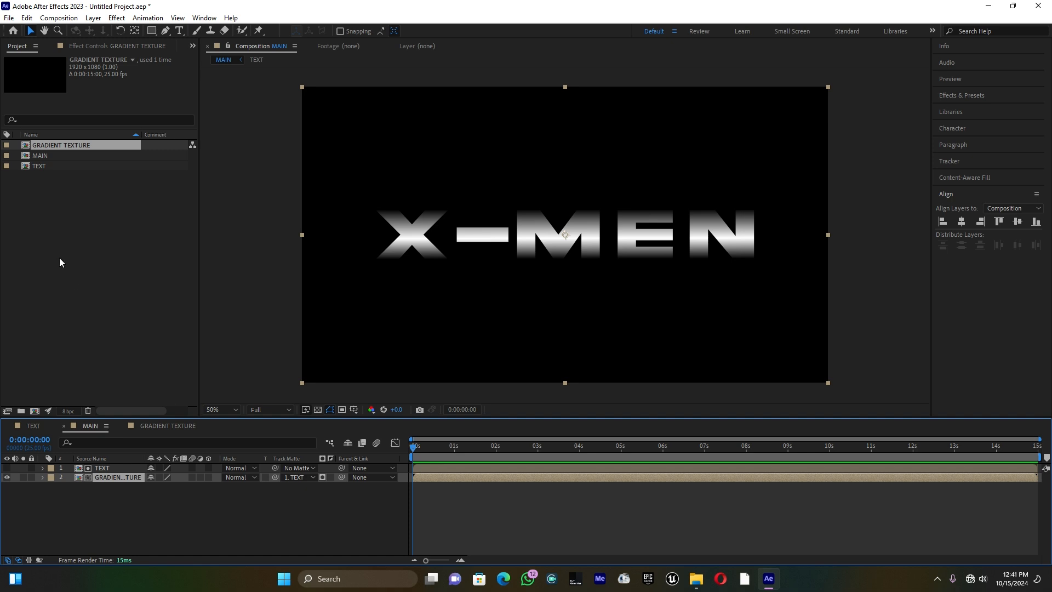
# Step: Add a second TEXT layer on top of MAIN and apply Find Edges to it with Invert enabled
pyautogui.moveTo(39, 167); pyautogui.dragTo(102, 463)
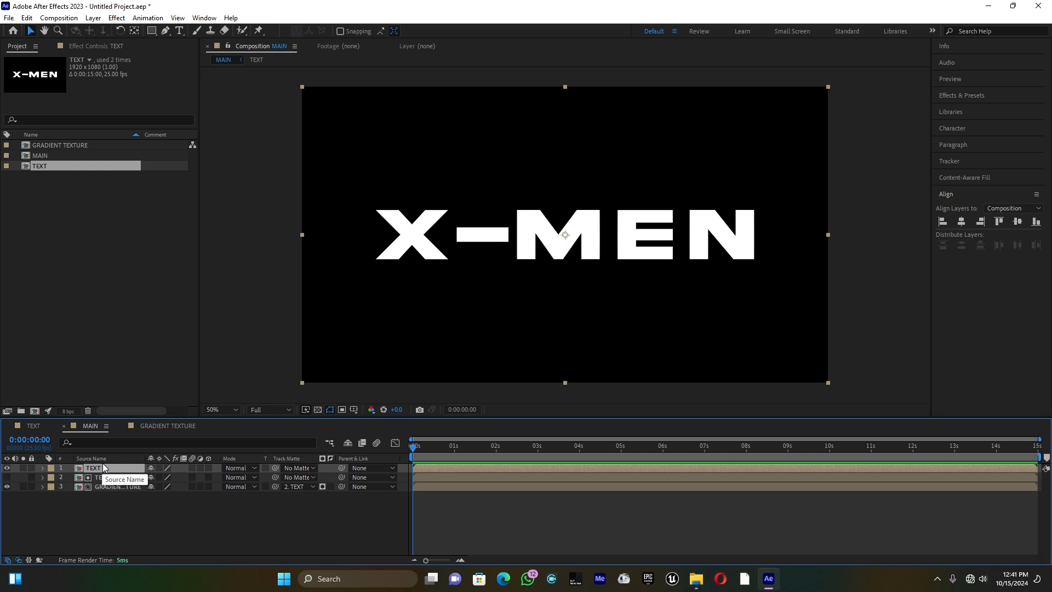
pyautogui.click(981, 100)
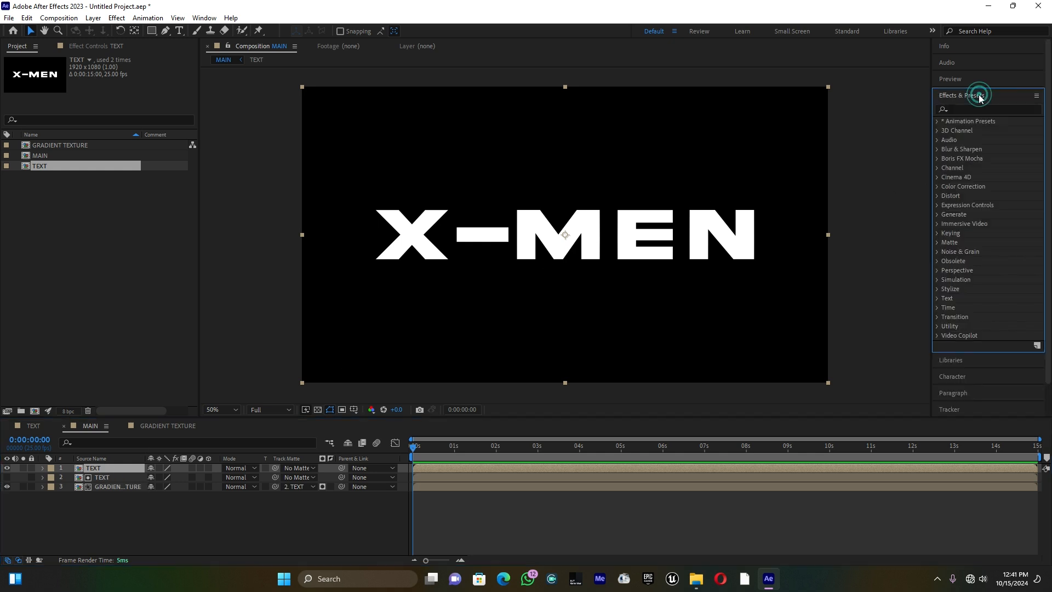
pyautogui.click(971, 108)
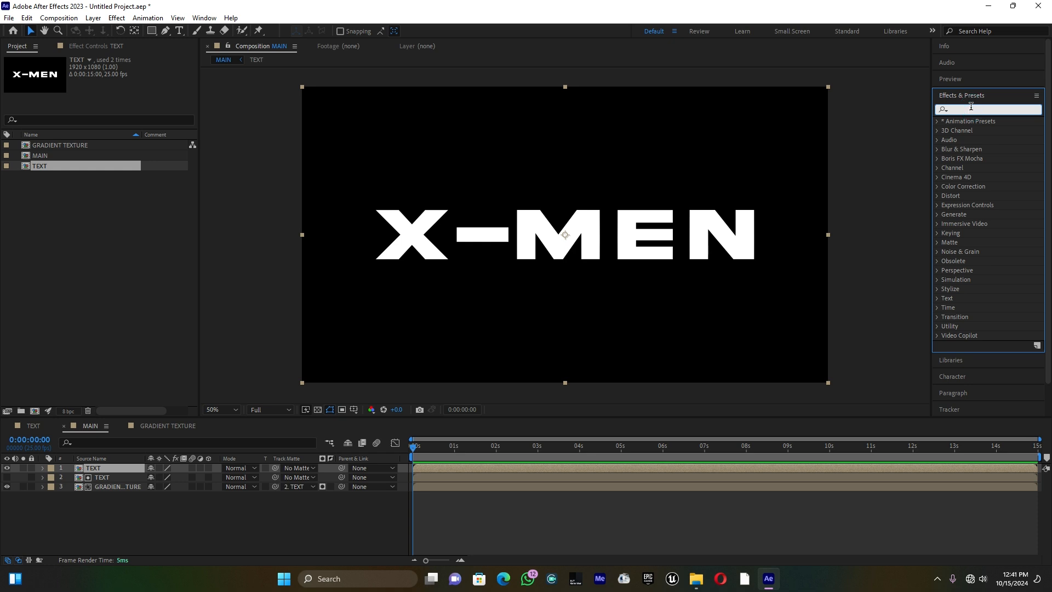
pyautogui.write('find')
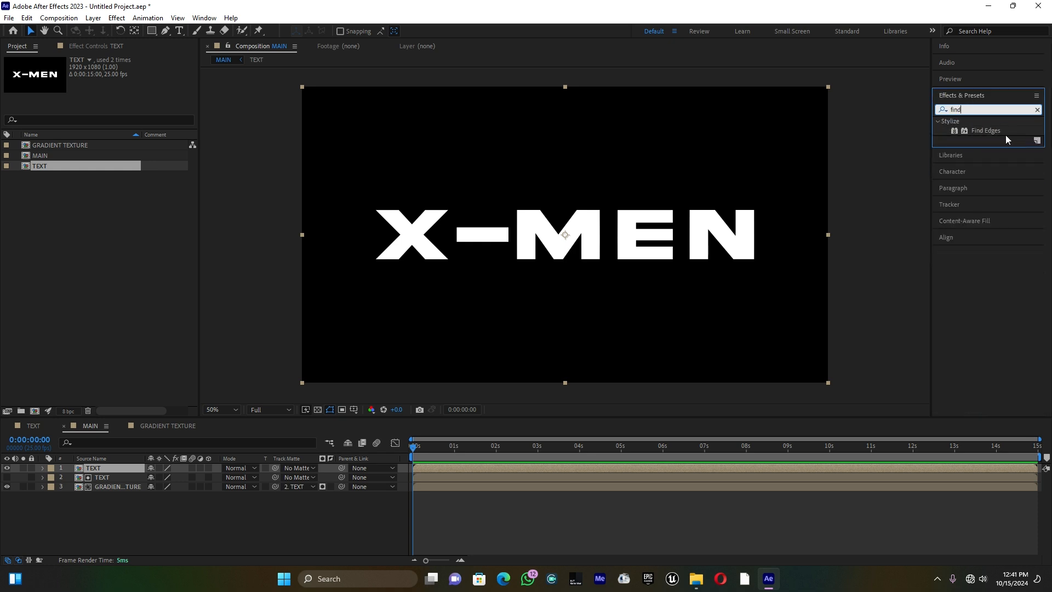
pyautogui.moveTo(993, 132); pyautogui.dragTo(112, 467)
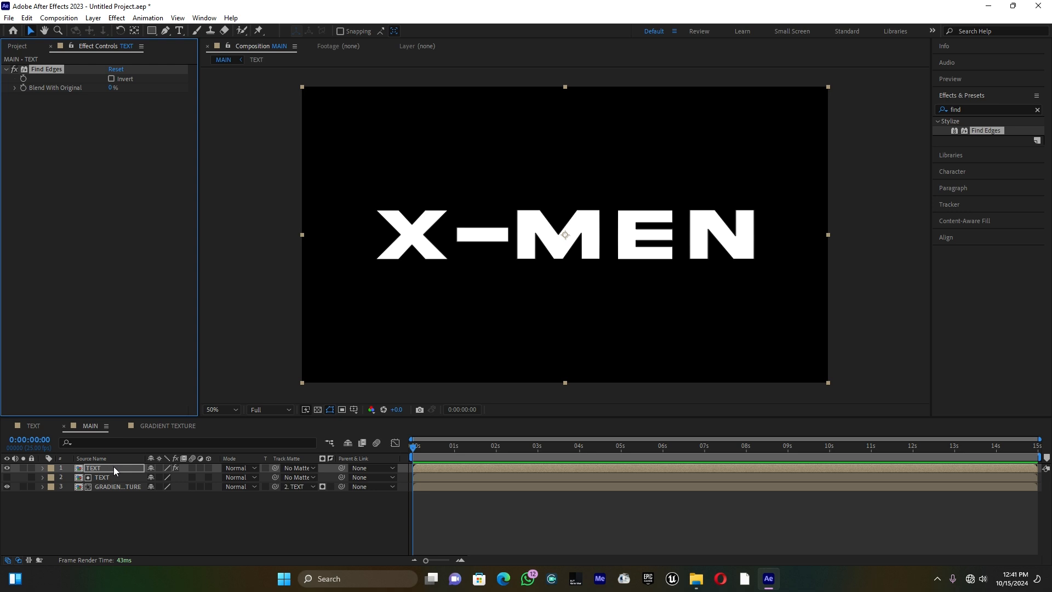
pyautogui.click(112, 79)
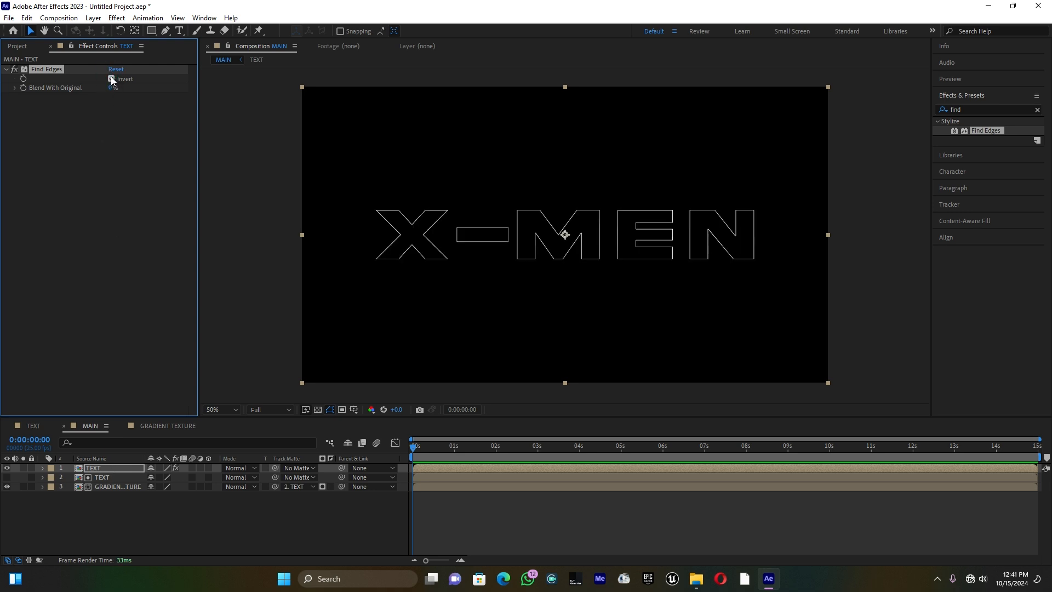
# Step: Apply the Minimax effect to the top TEXT layer and set its radius to 2
pyautogui.click(949, 109)
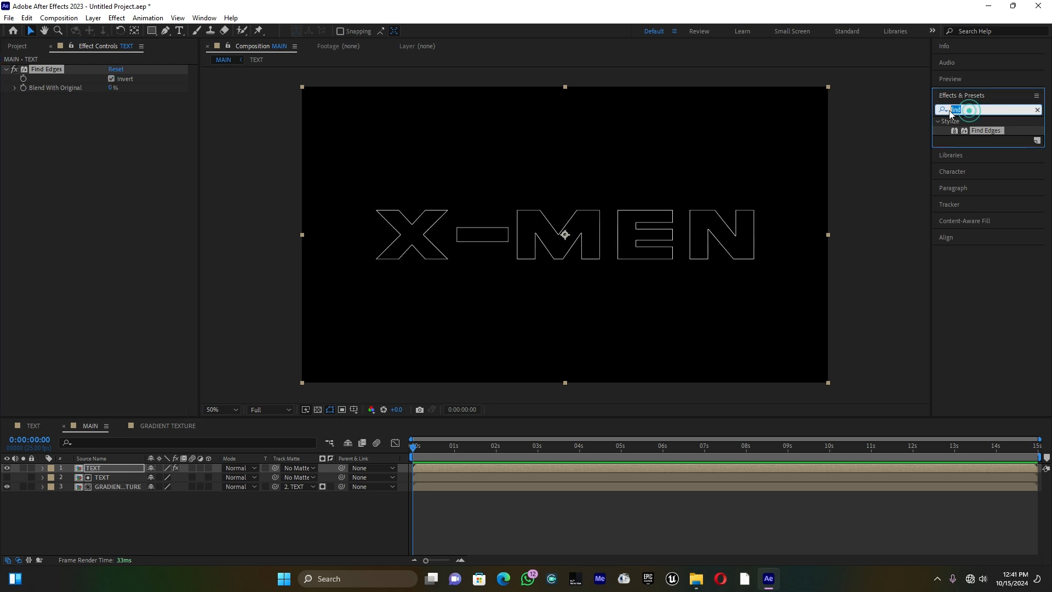
pyautogui.write('minim')
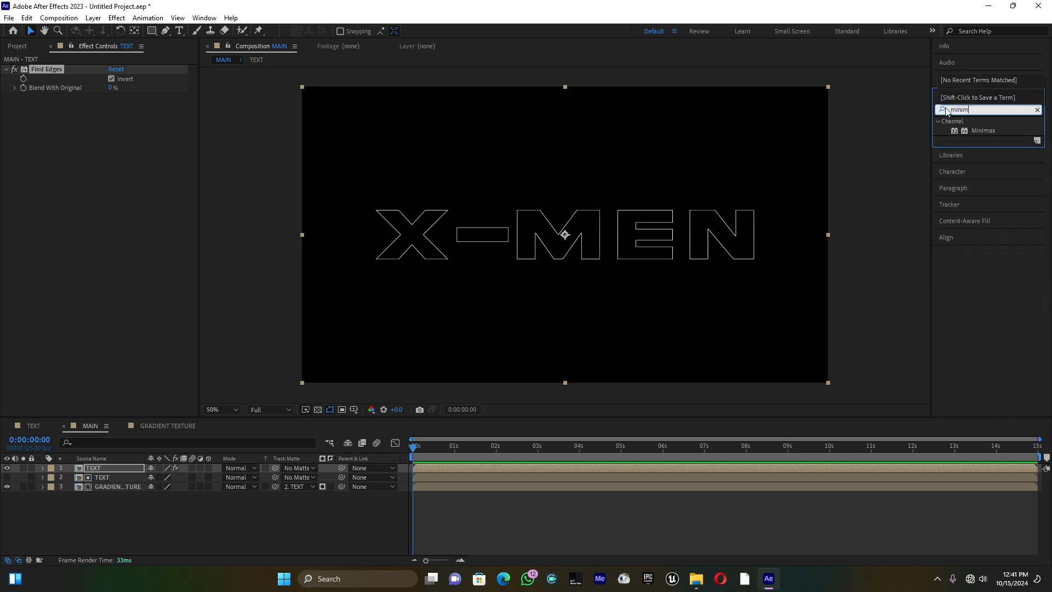
pyautogui.moveTo(977, 130); pyautogui.dragTo(94, 466)
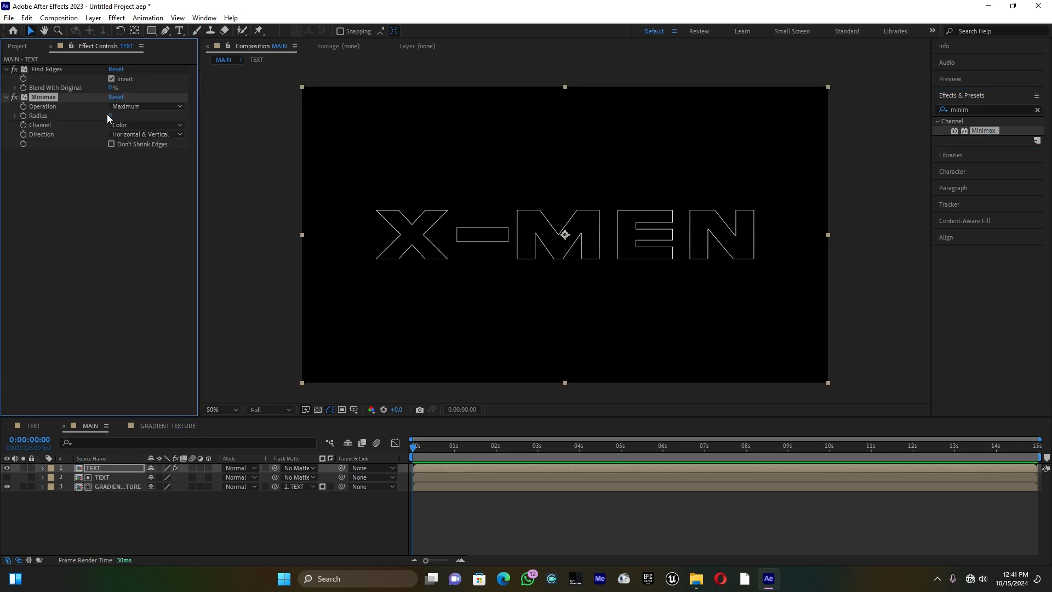
pyautogui.moveTo(110, 115); pyautogui.dragTo(113, 120)
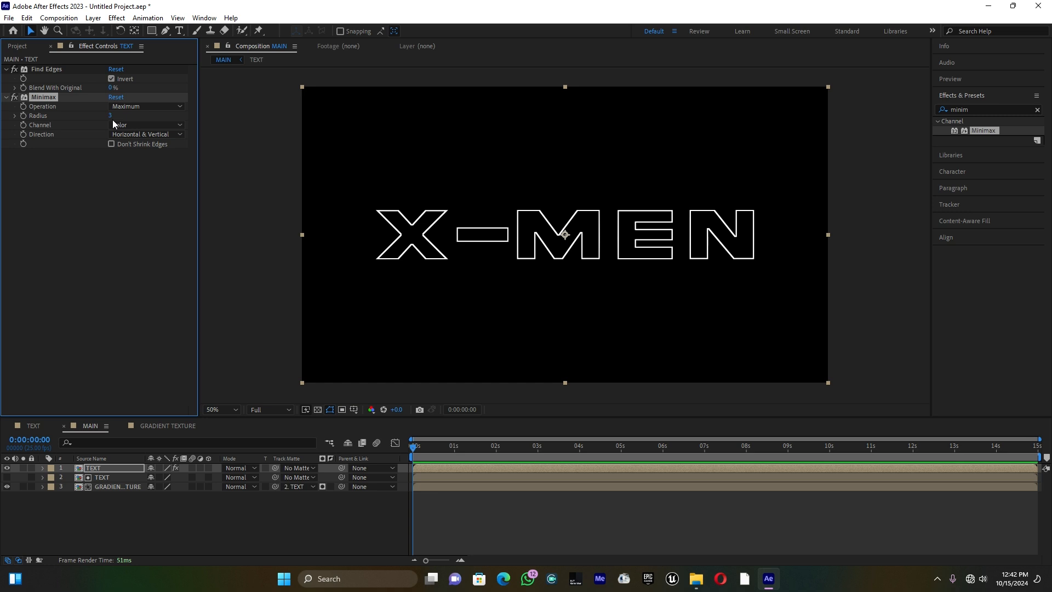
pyautogui.scroll(4, 446, 277)
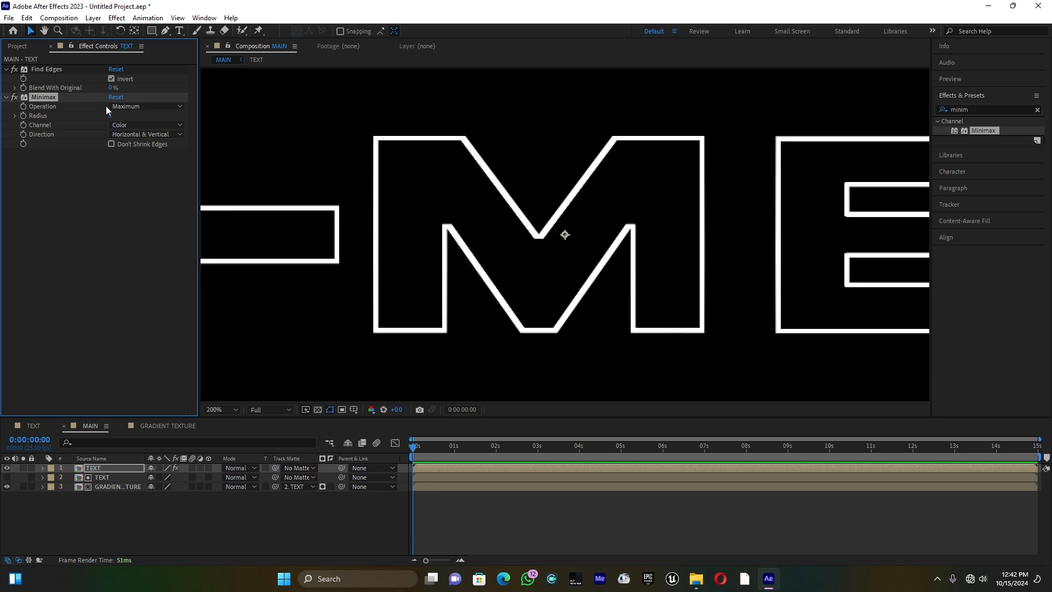
pyautogui.click(118, 170)
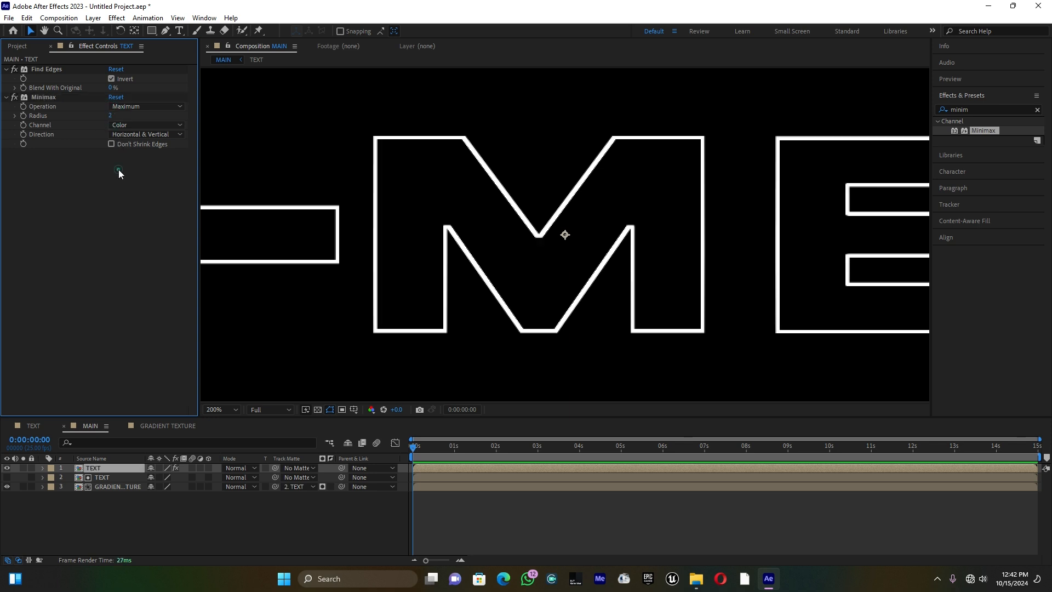
pyautogui.scroll(-4, 348, 249)
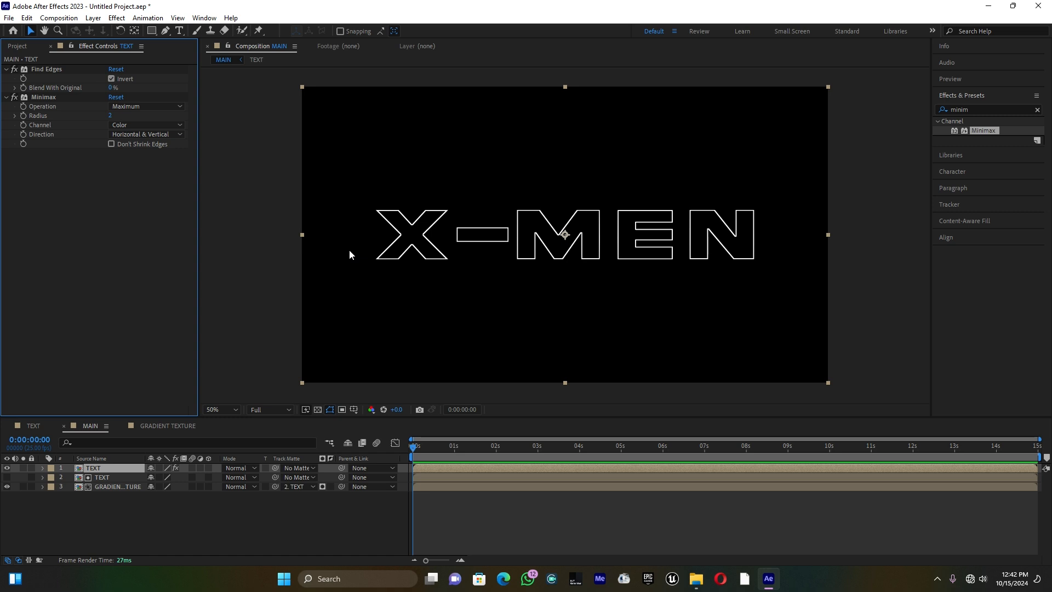
# Step: Add another GRADIENT TEXTURE layer directly below the outlined TEXT layer and use that top TEXT layer as its track matte
pyautogui.click(17, 46)
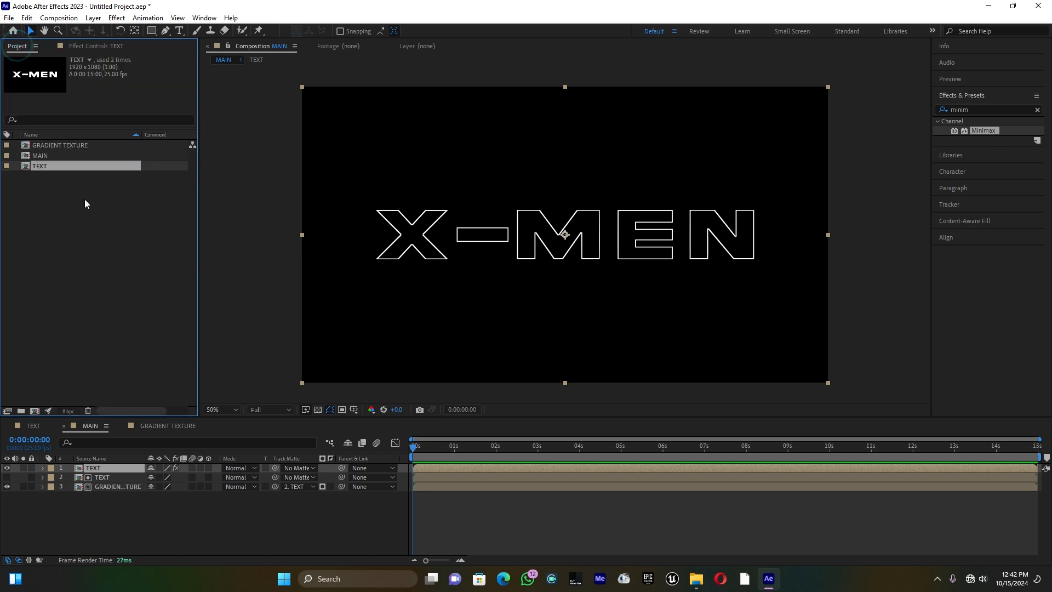
pyautogui.moveTo(60, 141); pyautogui.dragTo(97, 471)
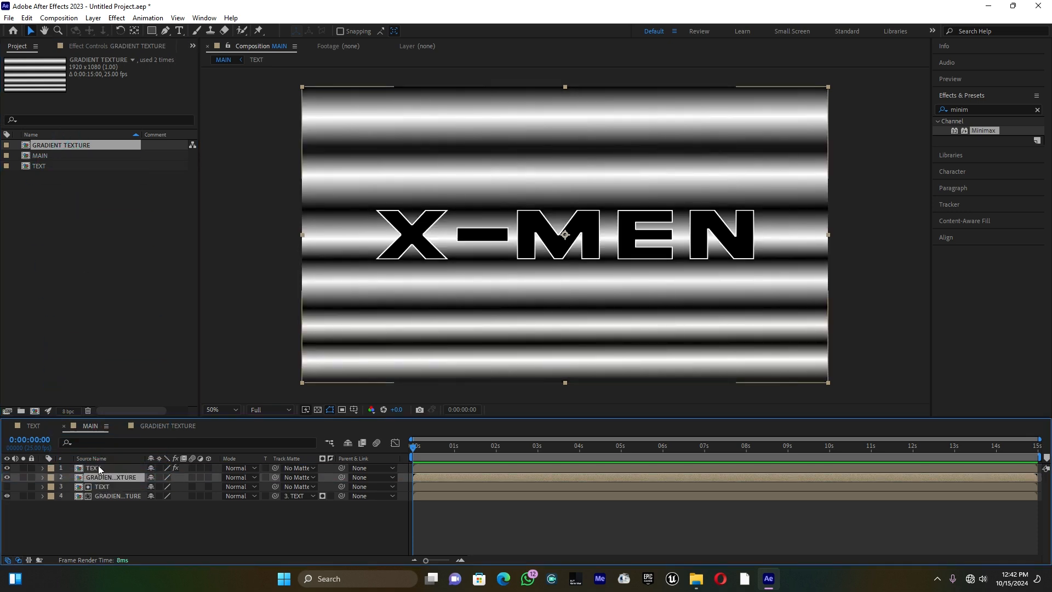
pyautogui.click(292, 476)
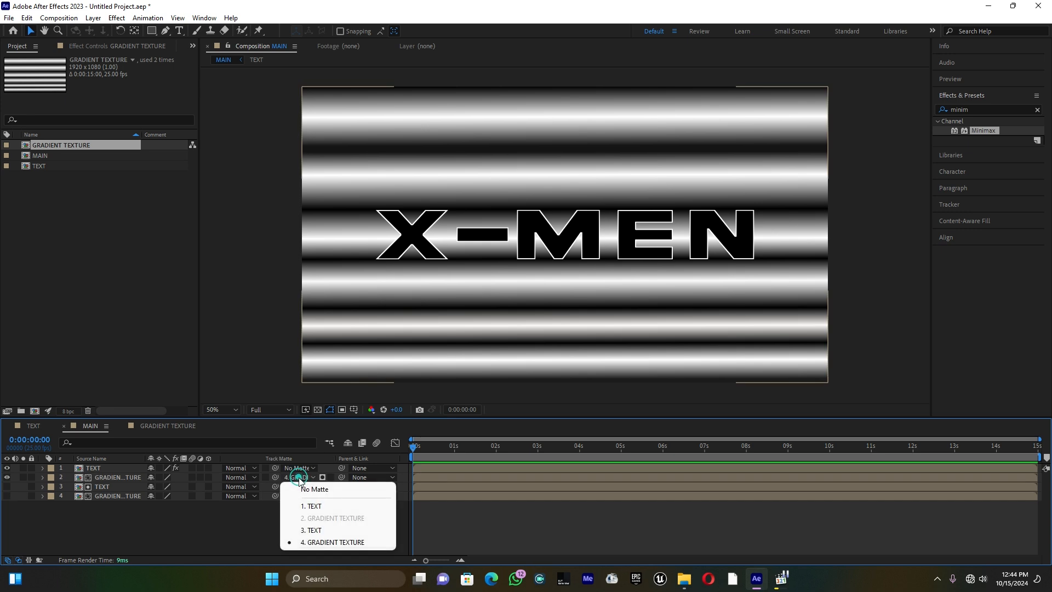
pyautogui.click(313, 509)
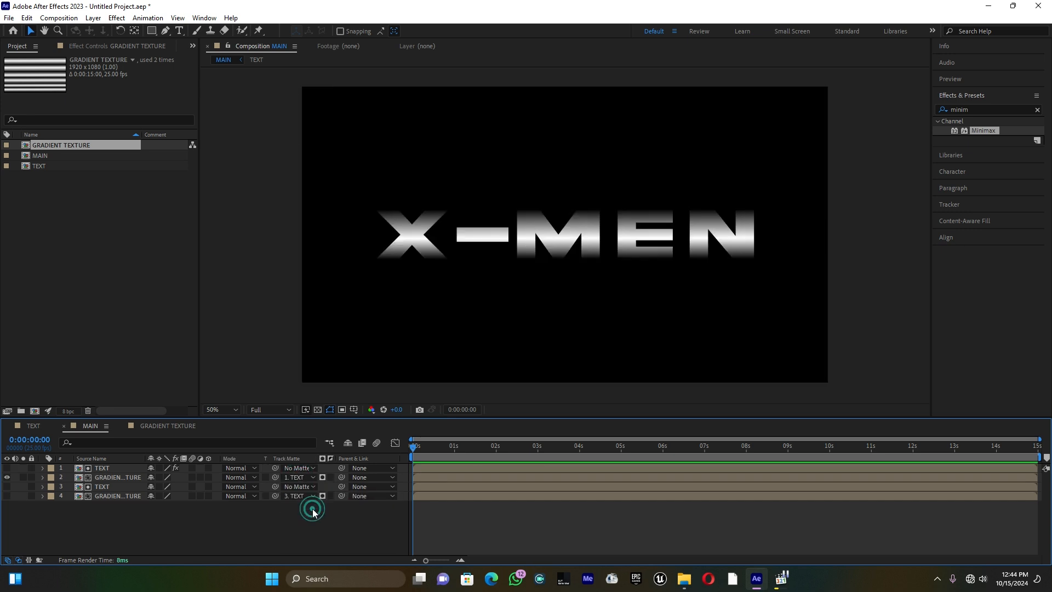
# Step: Apply Turbulent Displace to the upper GRADIENT TEXTURE layer with Amount -40, Size 119 and Evolution 17°
pyautogui.click(978, 109)
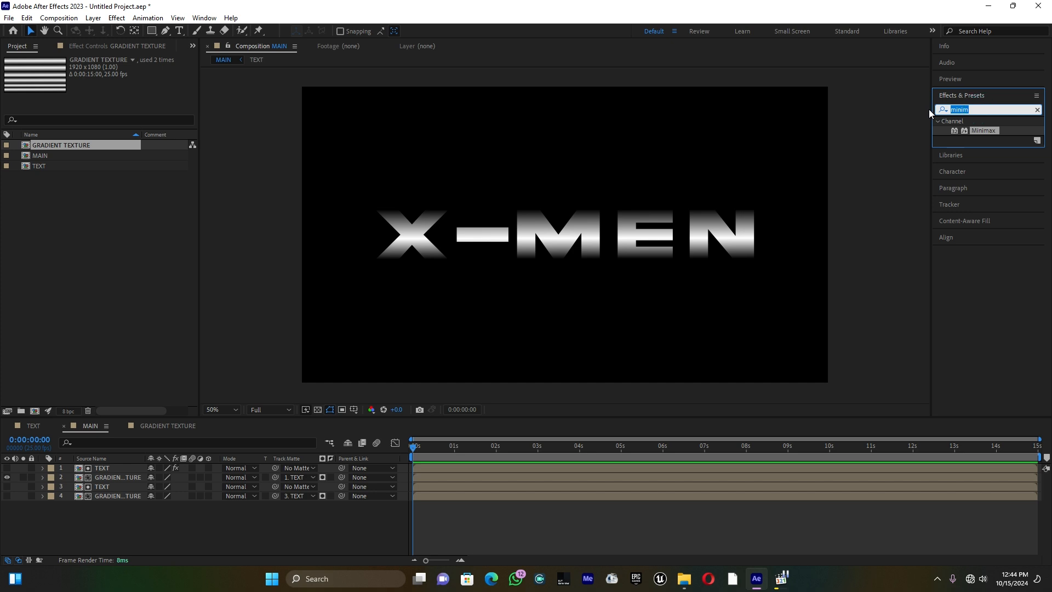
pyautogui.write('turb')
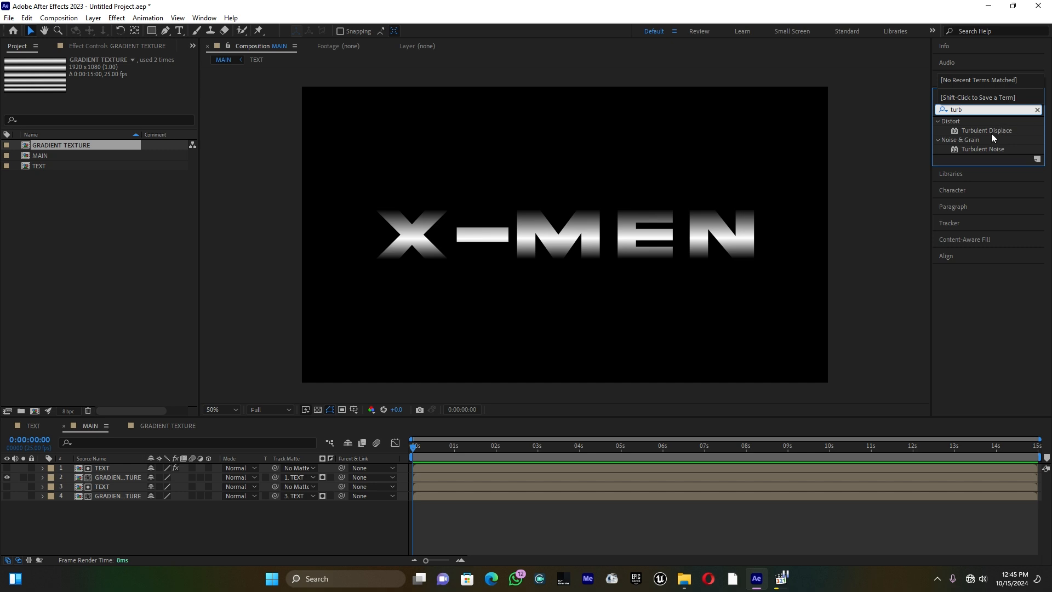
pyautogui.moveTo(997, 130); pyautogui.dragTo(130, 475)
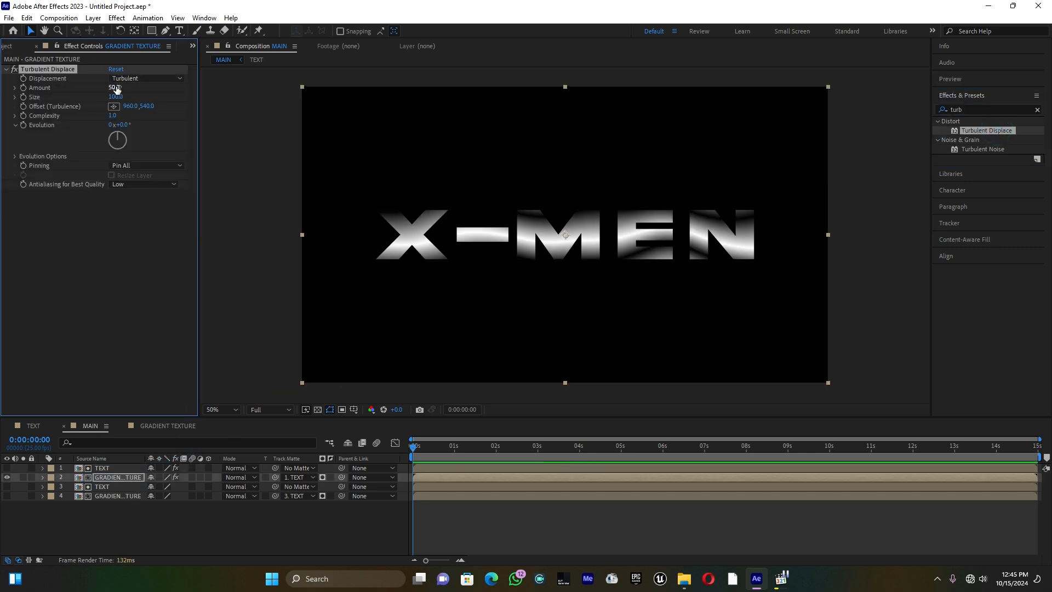
pyautogui.moveTo(115, 88)
pyautogui.mouseDown()
pyautogui.moveTo(90, 90)
pyautogui.moveTo(203, 93)
pyautogui.moveTo(83, 107)
pyautogui.moveTo(151, 104)
pyautogui.moveTo(90, 105)
pyautogui.moveTo(131, 125)
pyautogui.moveTo(95, 136)
pyautogui.moveTo(138, 134)
pyautogui.mouseUp()
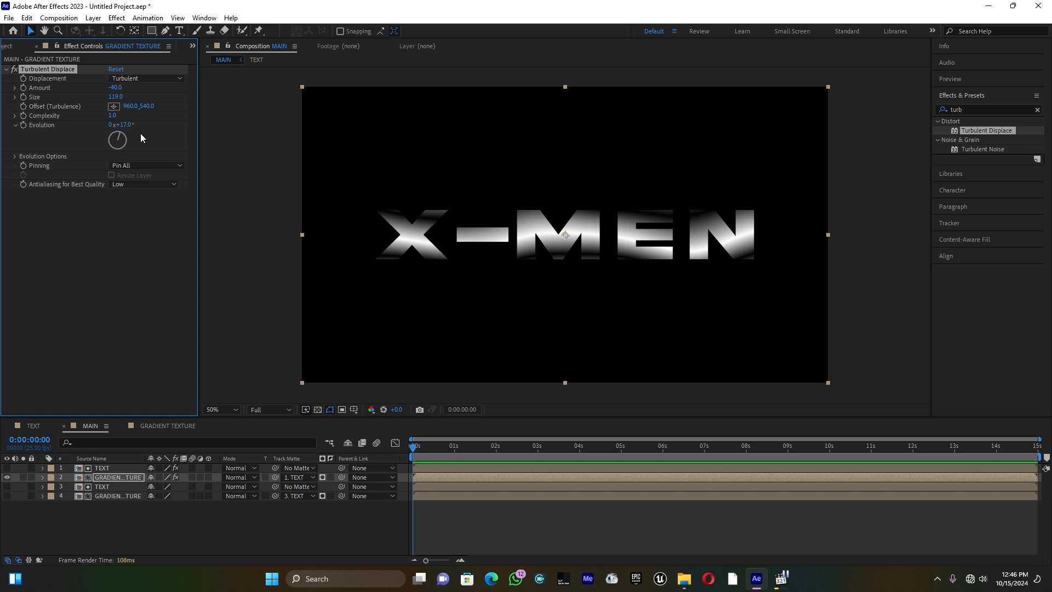
# Step: Animate the Turbulent Displace Evolution with the expression time*25 and preview the moving texture
pyautogui.keyDown('alt'); pyautogui.click(23, 125); pyautogui.keyUp('alt')
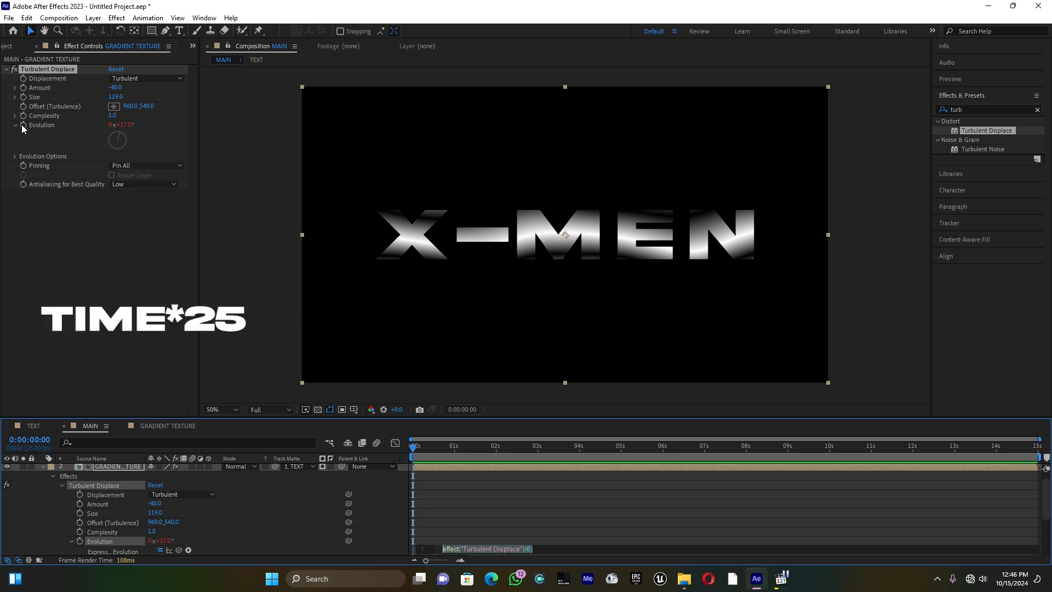
pyautogui.write('time')
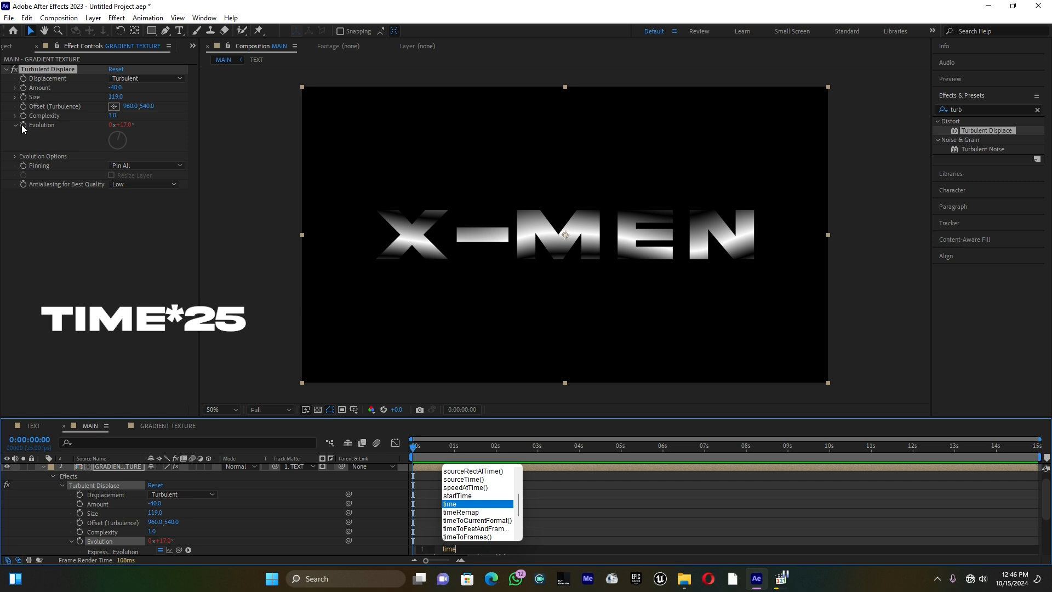
pyautogui.write('*')
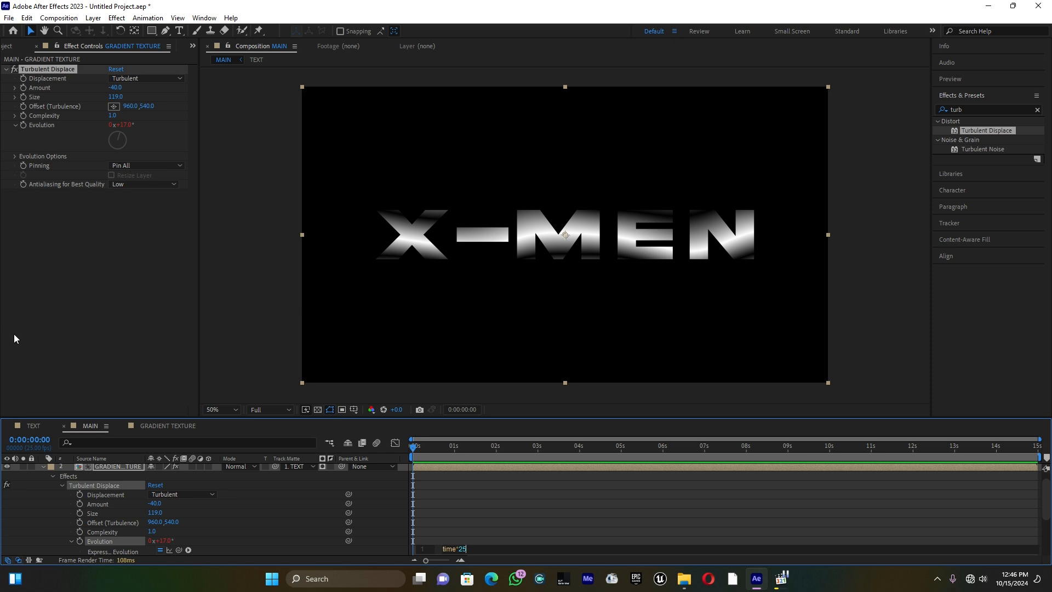
pyautogui.click(471, 536)
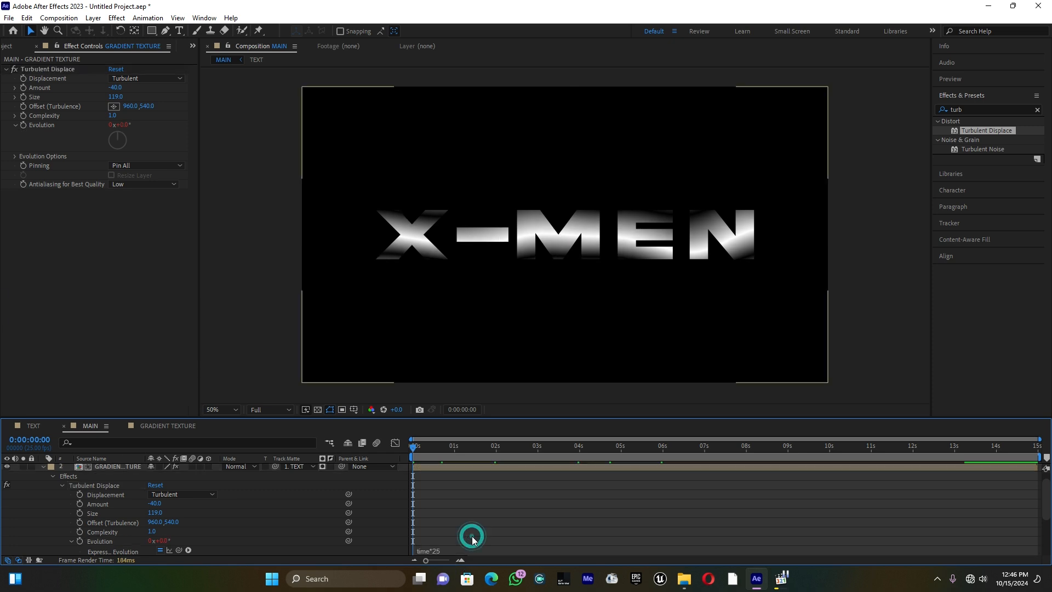
pyautogui.scroll(1, 43, 500)
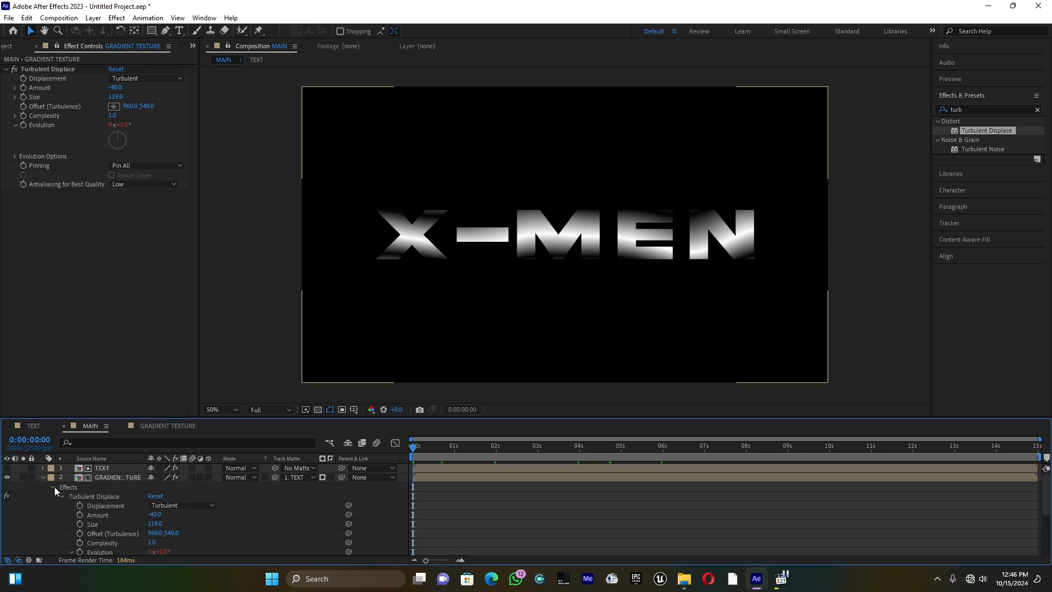
pyautogui.click(44, 477)
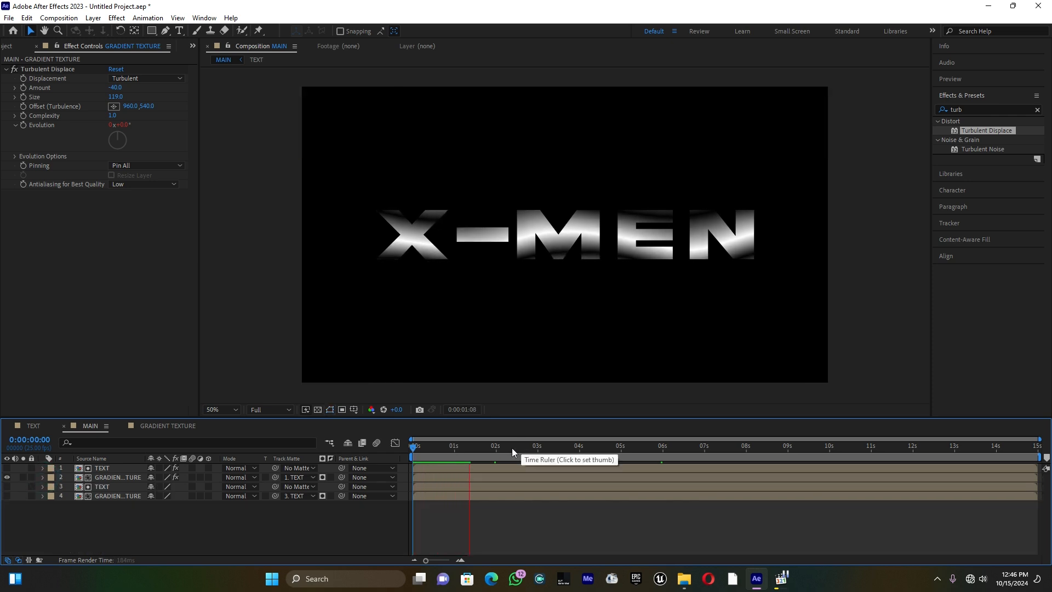
pyautogui.moveTo(482, 448); pyautogui.dragTo(416, 455)
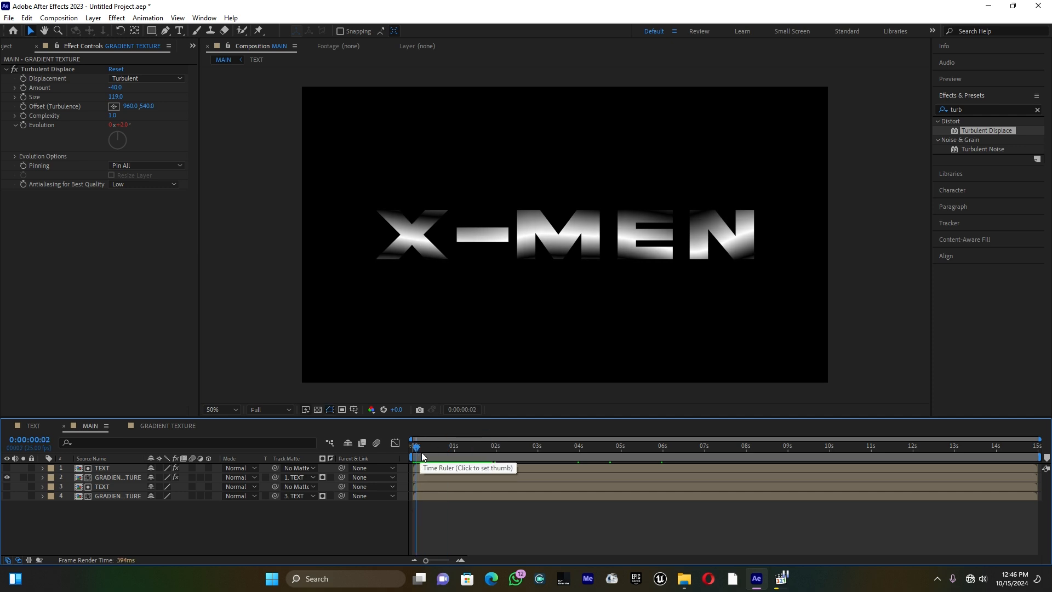
# Step: Apply Glow to the upper GRADIENT TEXTURE layer with threshold 100%, radius 138 and intensity 0.3
pyautogui.click(997, 110)
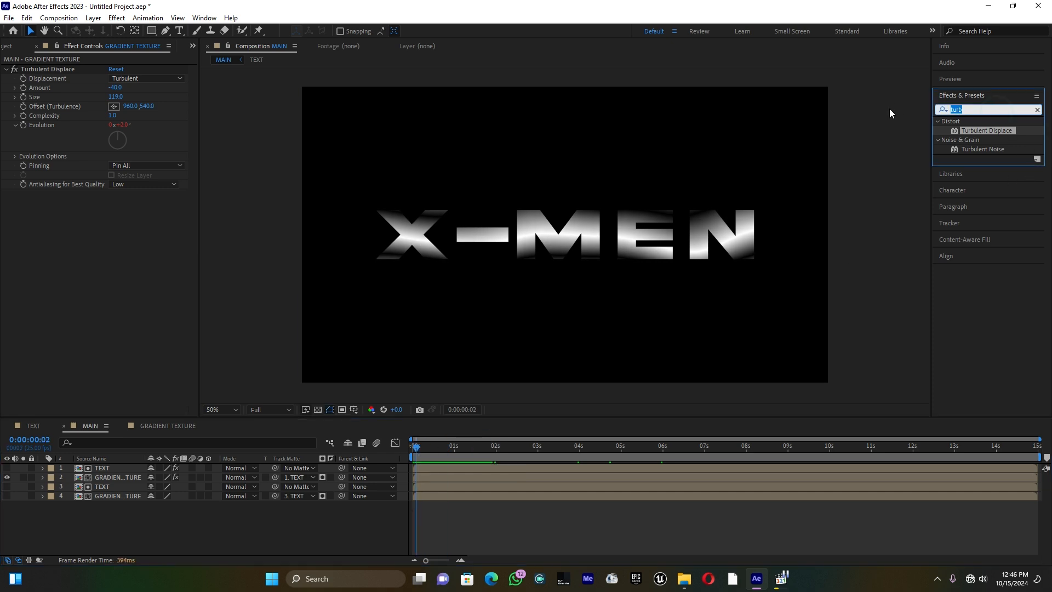
pyautogui.write('glow')
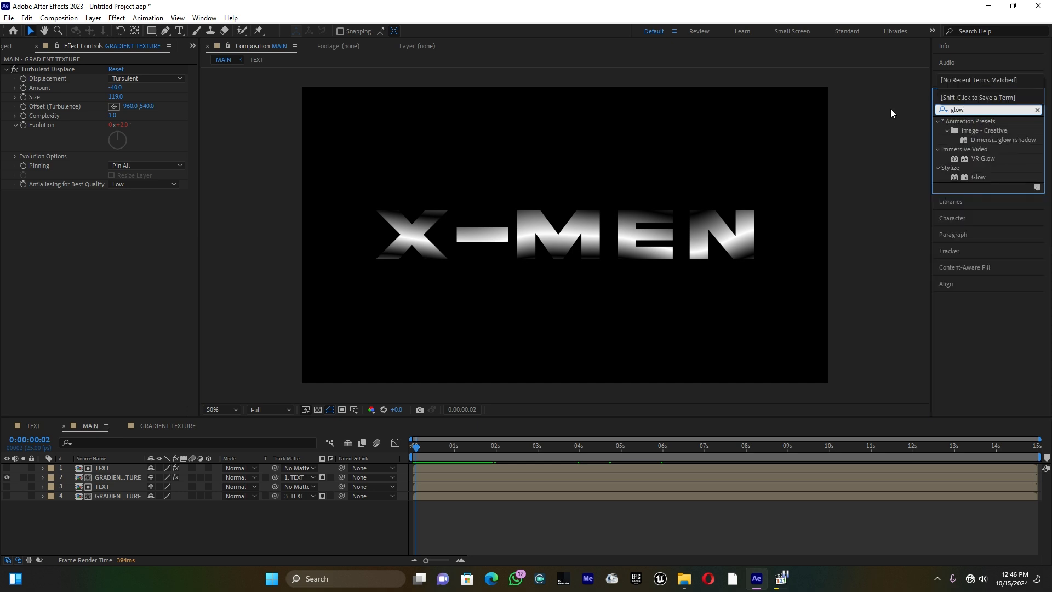
pyautogui.moveTo(978, 176); pyautogui.dragTo(117, 474)
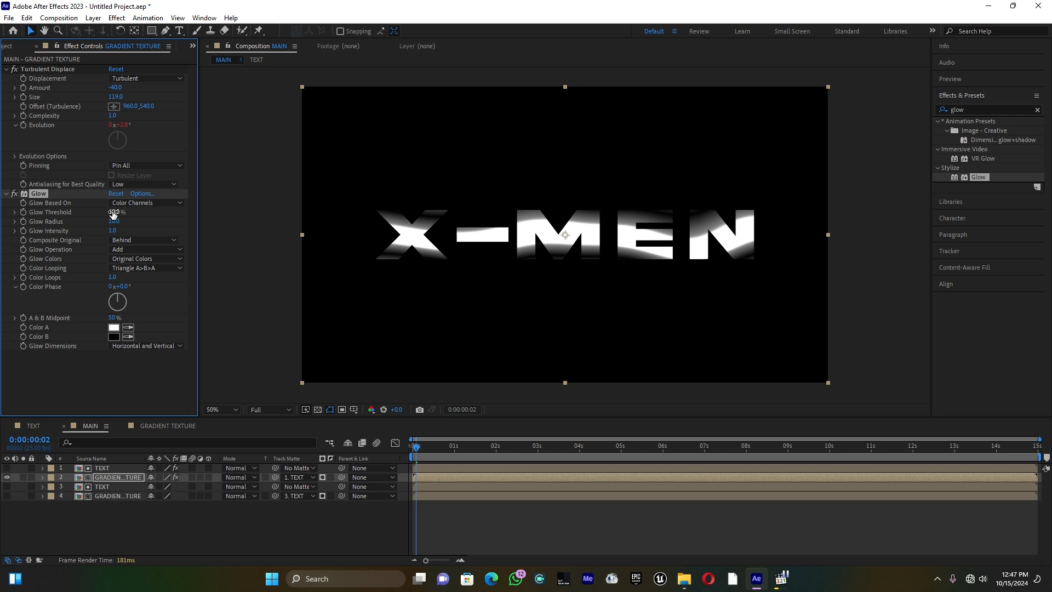
pyautogui.moveTo(114, 213); pyautogui.dragTo(176, 215)
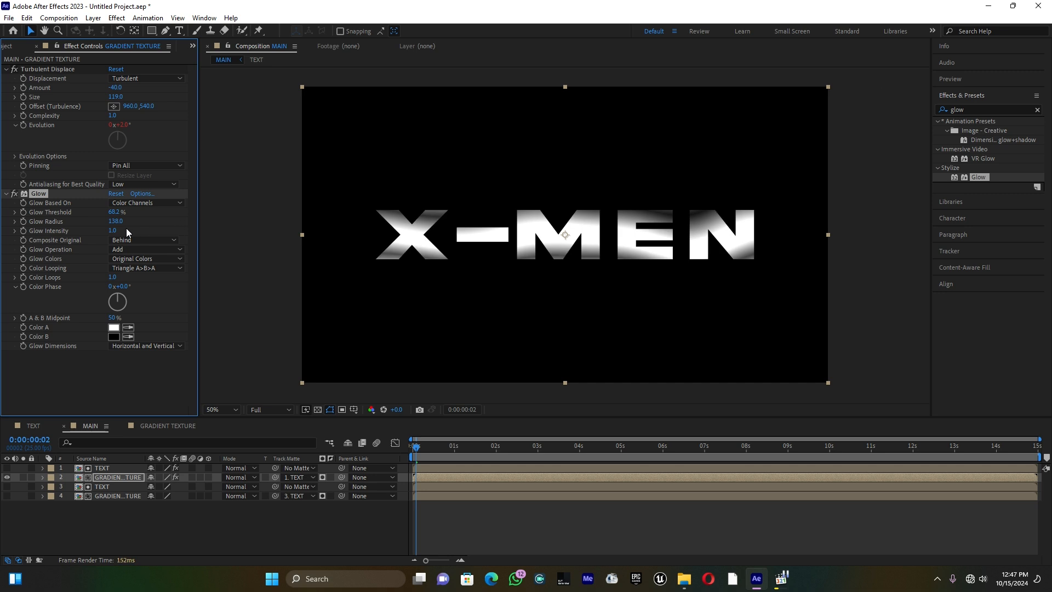
pyautogui.moveTo(113, 231); pyautogui.dragTo(81, 236)
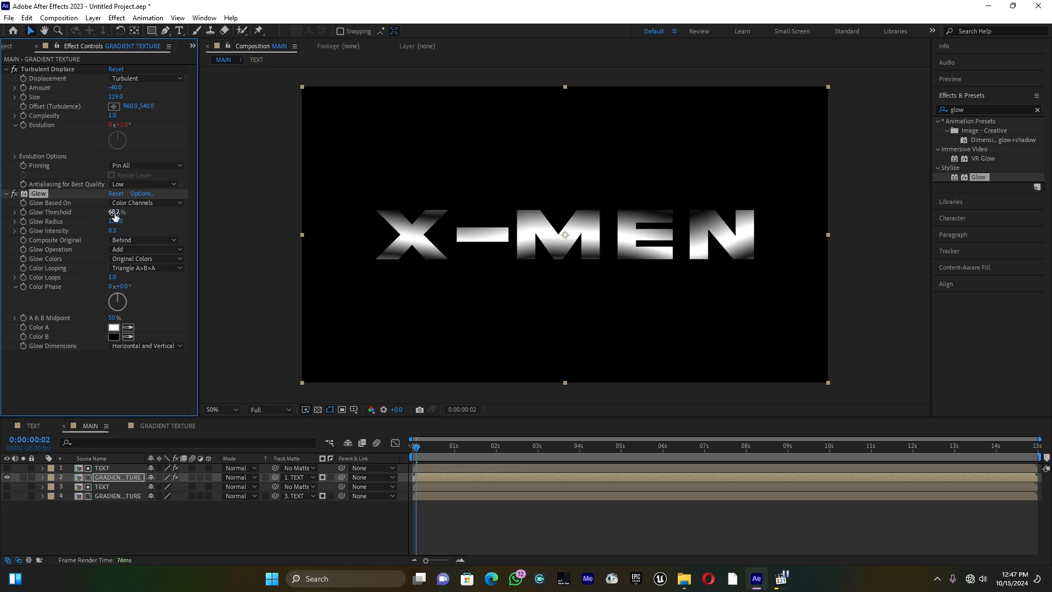
pyautogui.moveTo(113, 212); pyautogui.dragTo(164, 218)
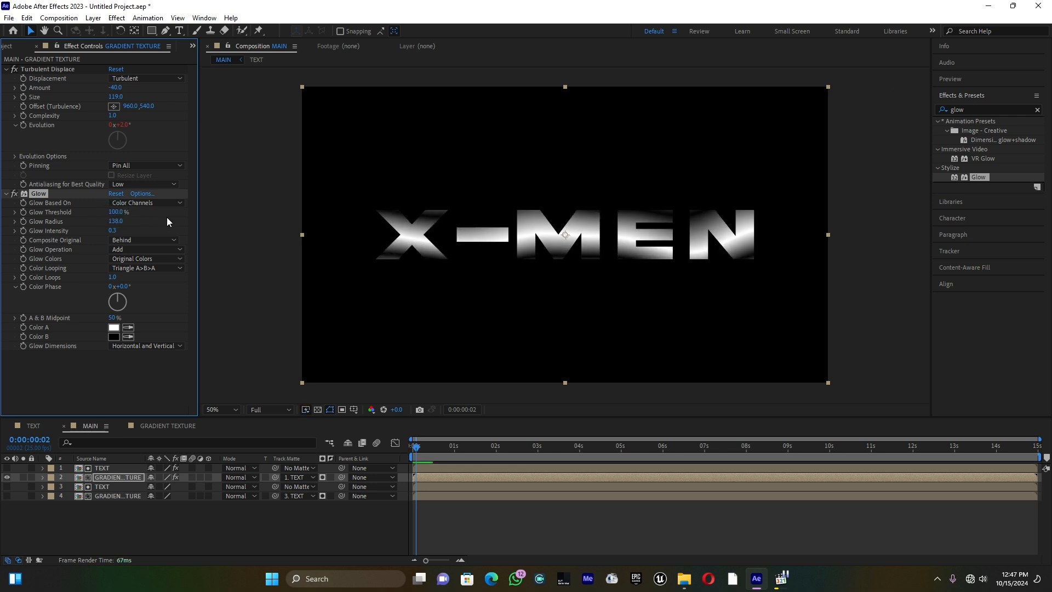
# Step: Add another TEXT layer at the bottom of the MAIN composition and apply CC Radial Blur to it
pyautogui.click(12, 47)
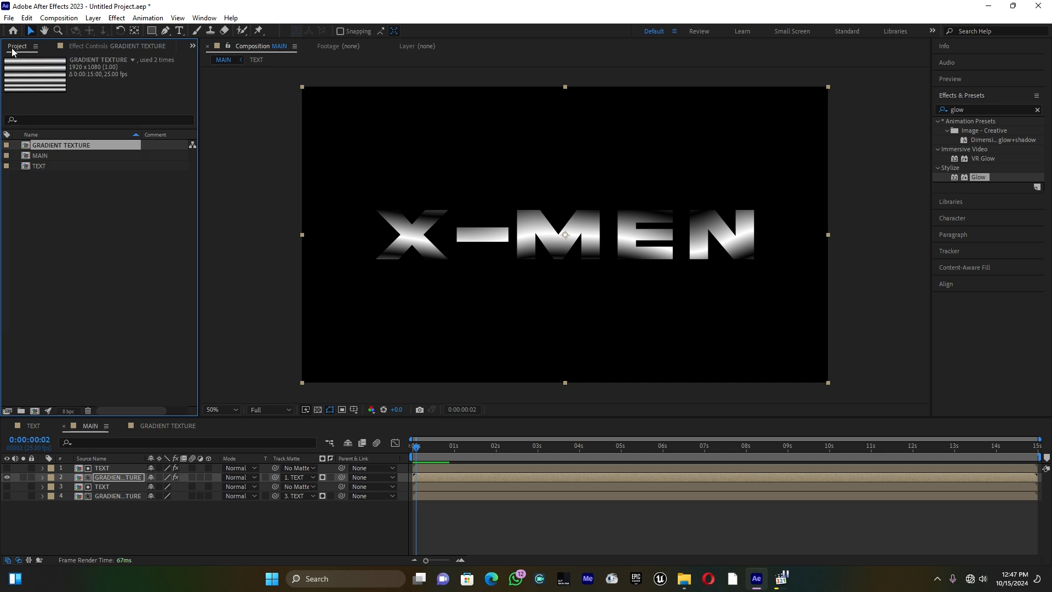
pyautogui.moveTo(37, 165); pyautogui.dragTo(95, 508)
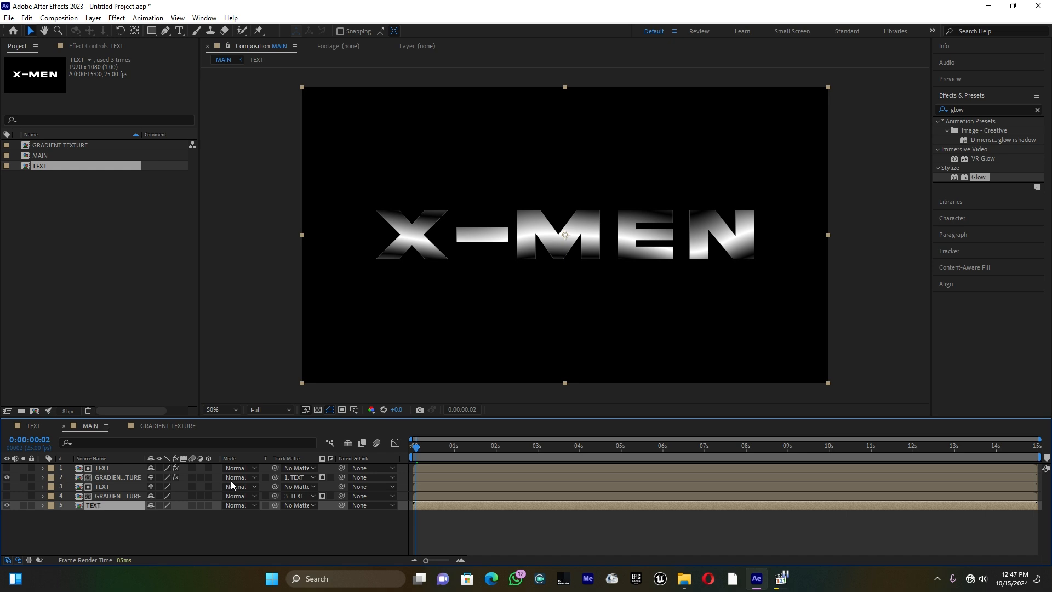
pyautogui.doubleClick(989, 110)
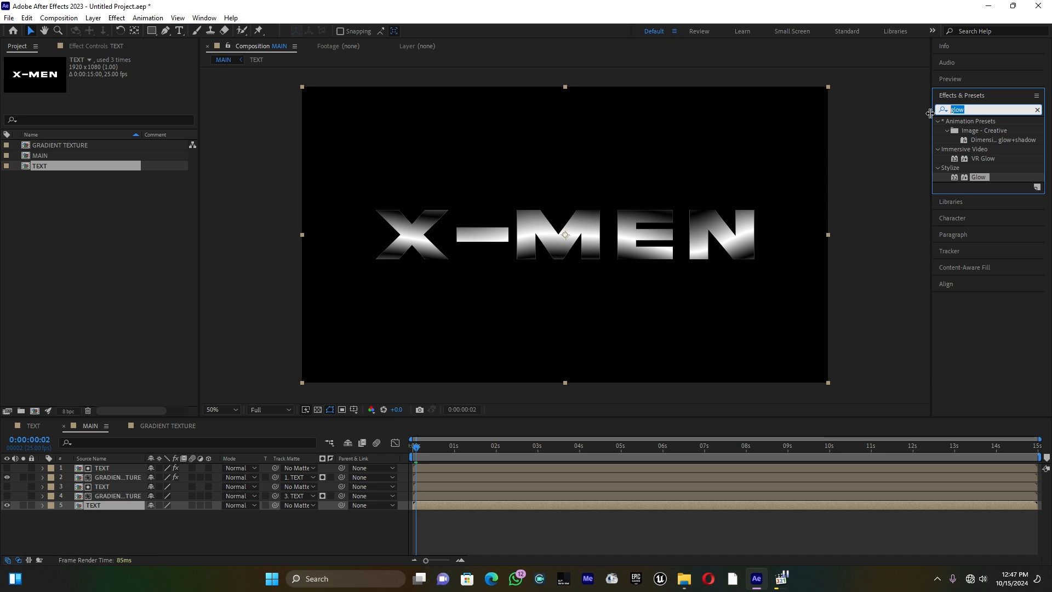
pyautogui.write('cc ra')
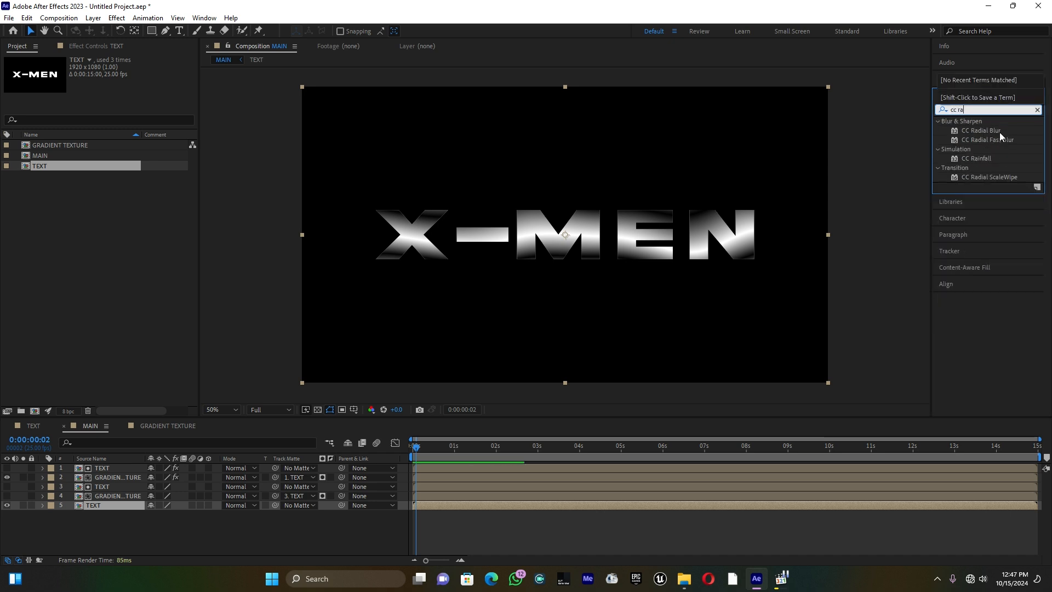
pyautogui.moveTo(983, 129); pyautogui.dragTo(107, 507)
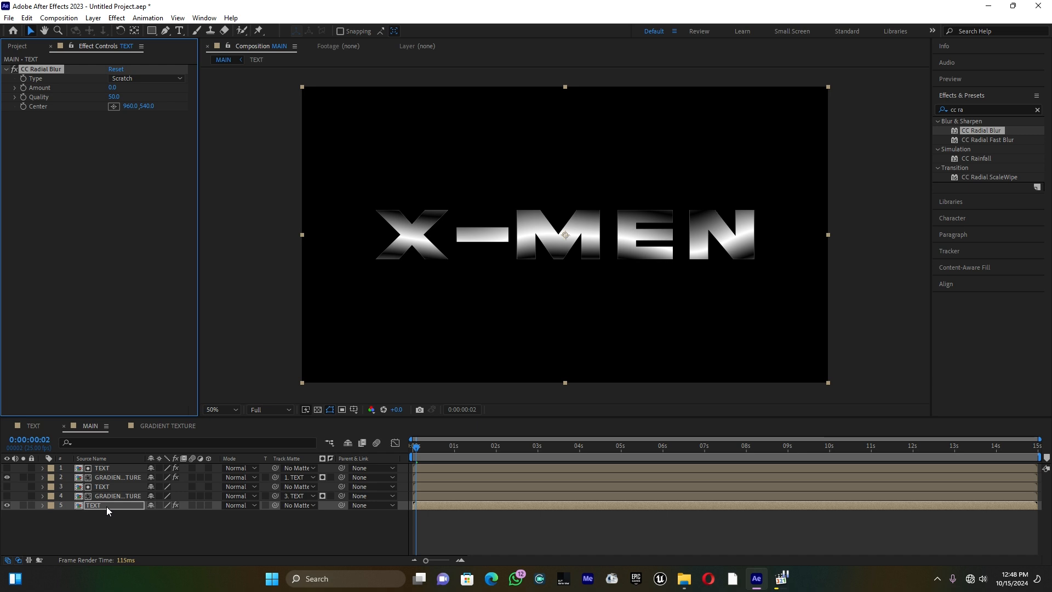
# Step: Set the bottom TEXT layer's CC Radial Blur to Fading Zoom with an amount of -50
pyautogui.click(134, 77)
pyautogui.click(146, 102)
pyautogui.moveTo(112, 87); pyautogui.dragTo(91, 97)
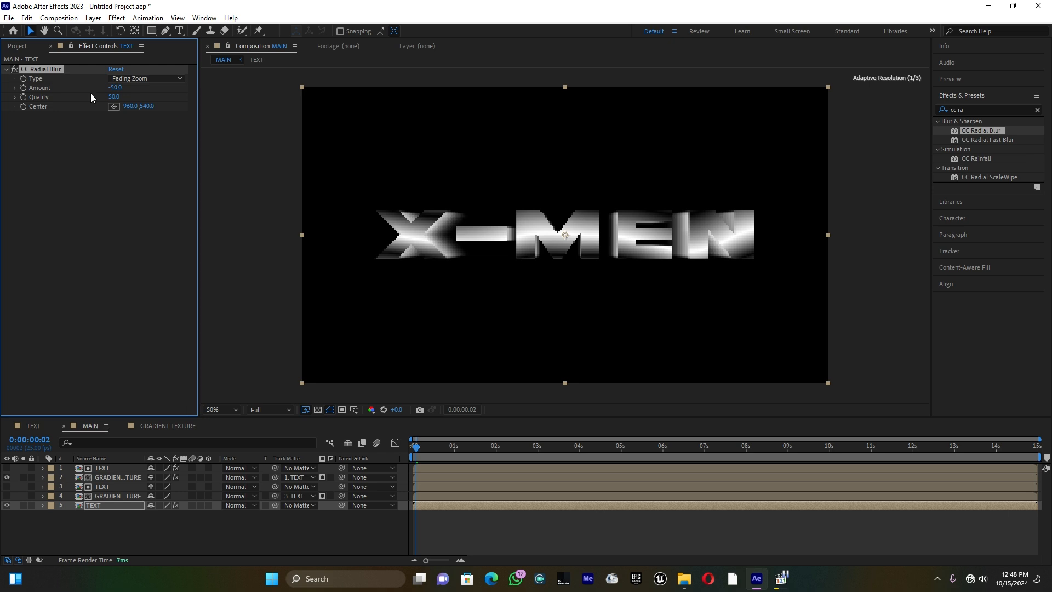
# Step: Apply the Curves effect to the bottom TEXT layer
pyautogui.click(971, 109)
pyautogui.write('cur')
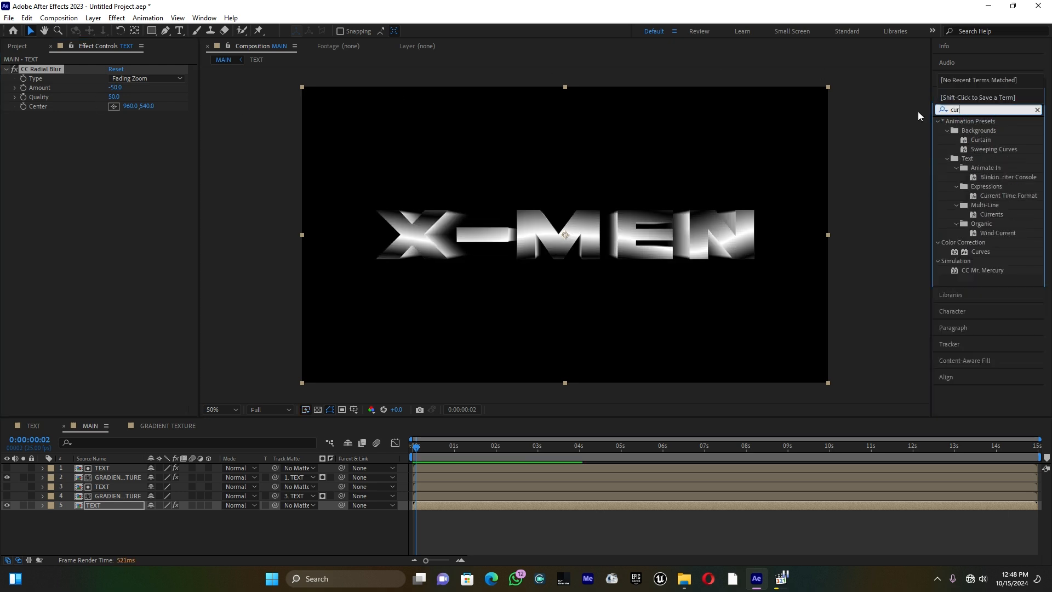
pyautogui.write('v')
pyautogui.moveTo(983, 158); pyautogui.dragTo(106, 504)
pyautogui.click(106, 506)
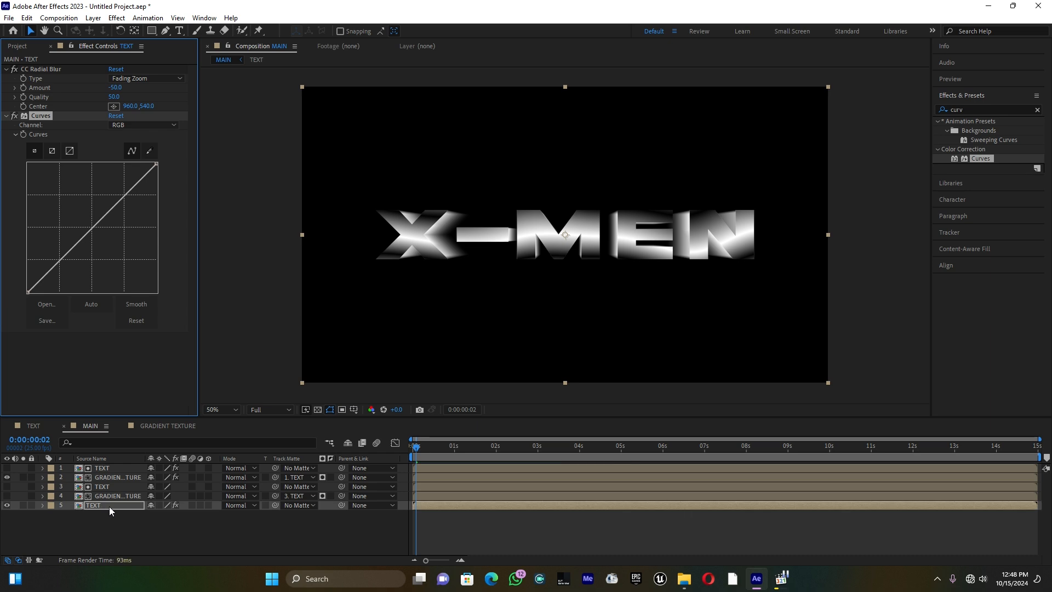
# Step: Raise the Alpha curve's middle to its upper-left corner to solidify the blur, and set the CC Radial Blur amount to about -21
pyautogui.click(145, 126)
pyautogui.click(141, 184)
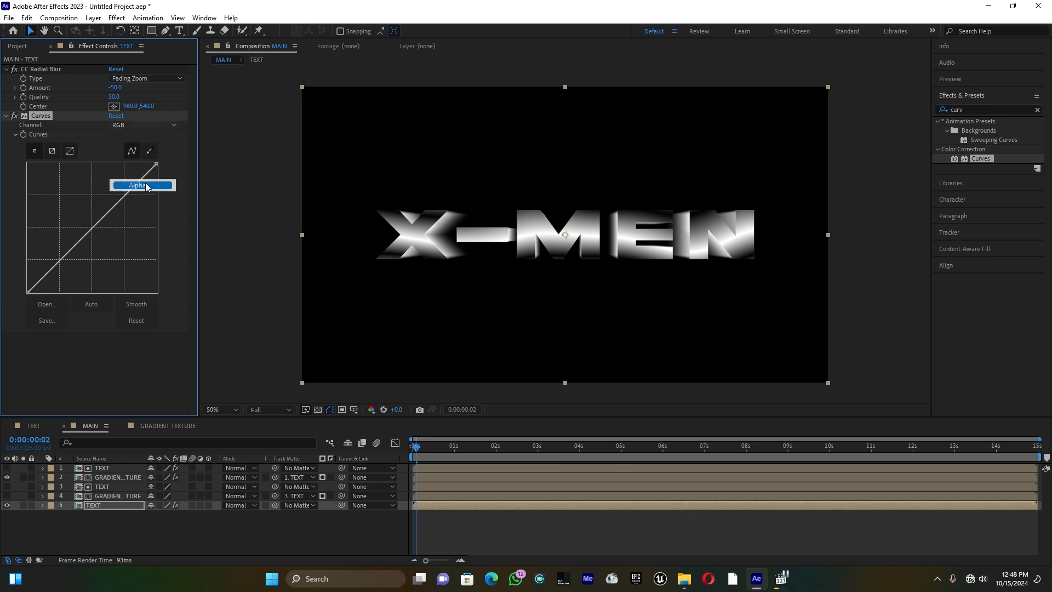
pyautogui.moveTo(93, 225); pyautogui.dragTo(29, 164)
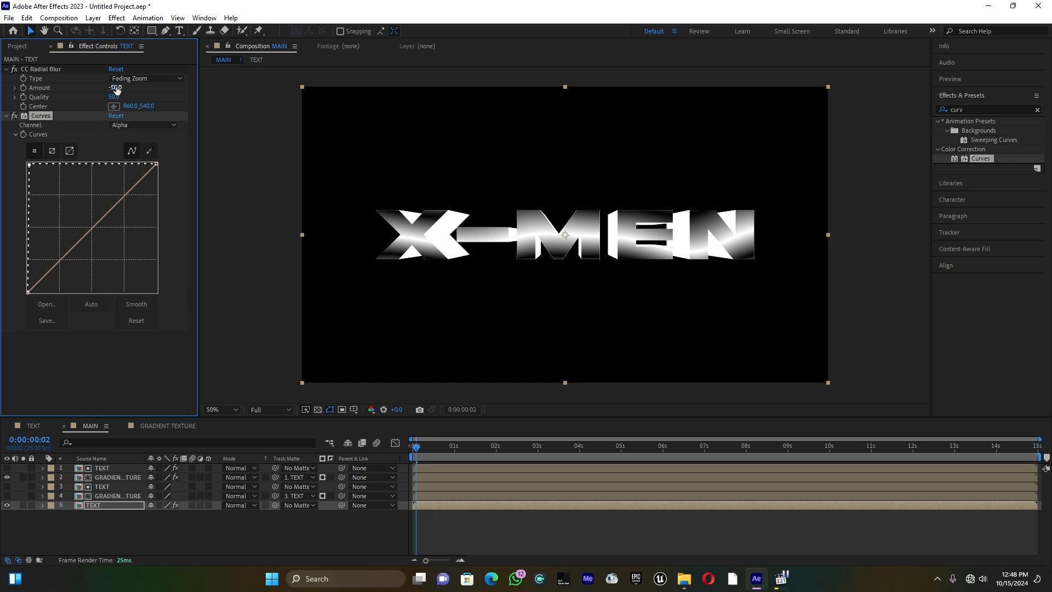
pyautogui.moveTo(116, 88); pyautogui.dragTo(133, 89)
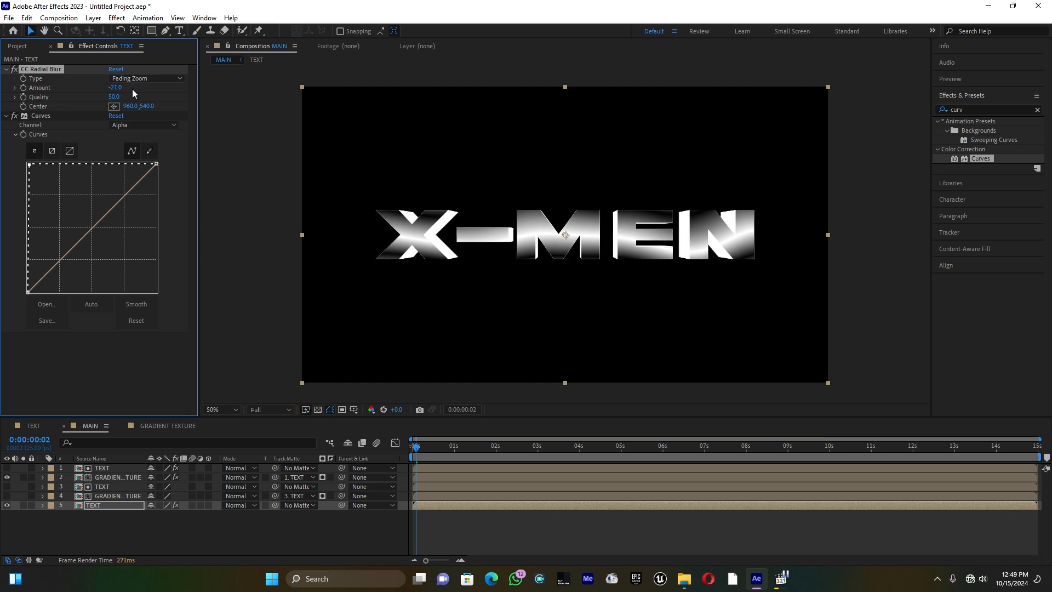
pyautogui.moveTo(116, 87); pyautogui.dragTo(117, 89)
# Step: Add a third GRADIENT TEXTURE layer beneath the blurred TEXT layer and use that layer, 5. TEXT, as its track matte
pyautogui.click(18, 46)
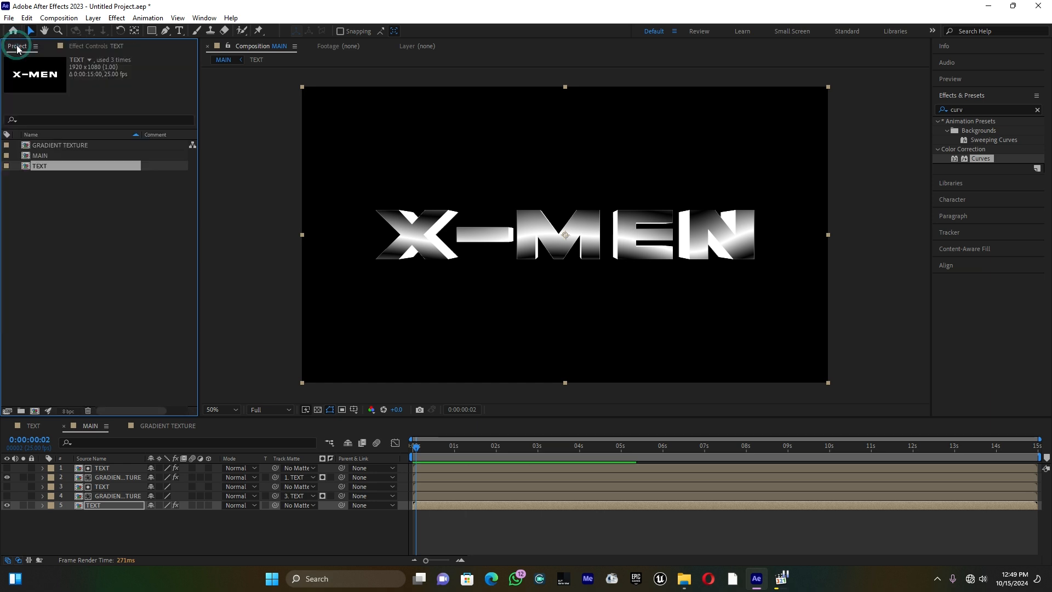
pyautogui.click(70, 141)
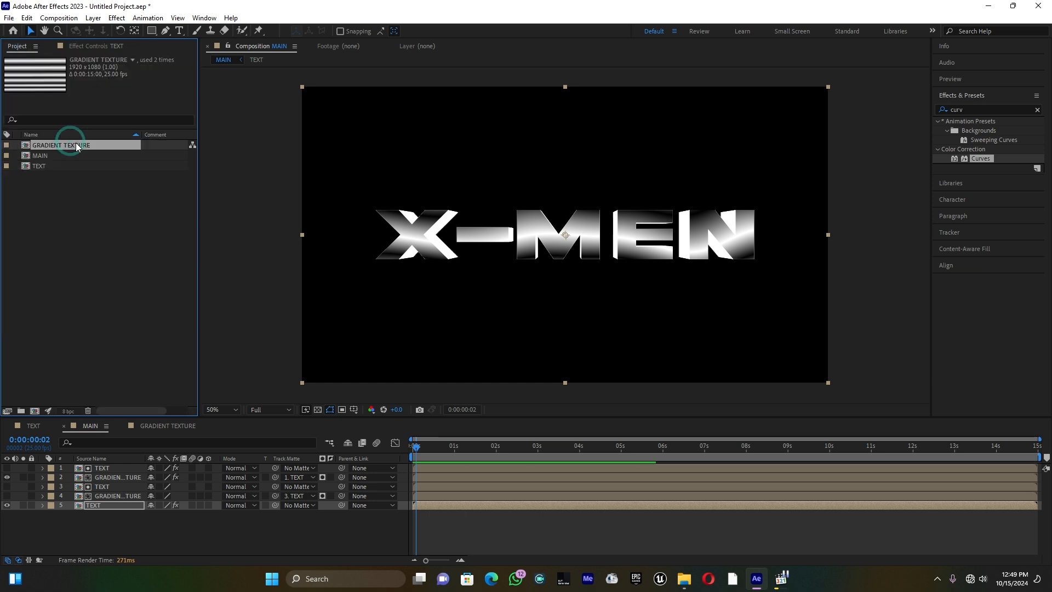
pyautogui.moveTo(76, 143); pyautogui.dragTo(113, 514)
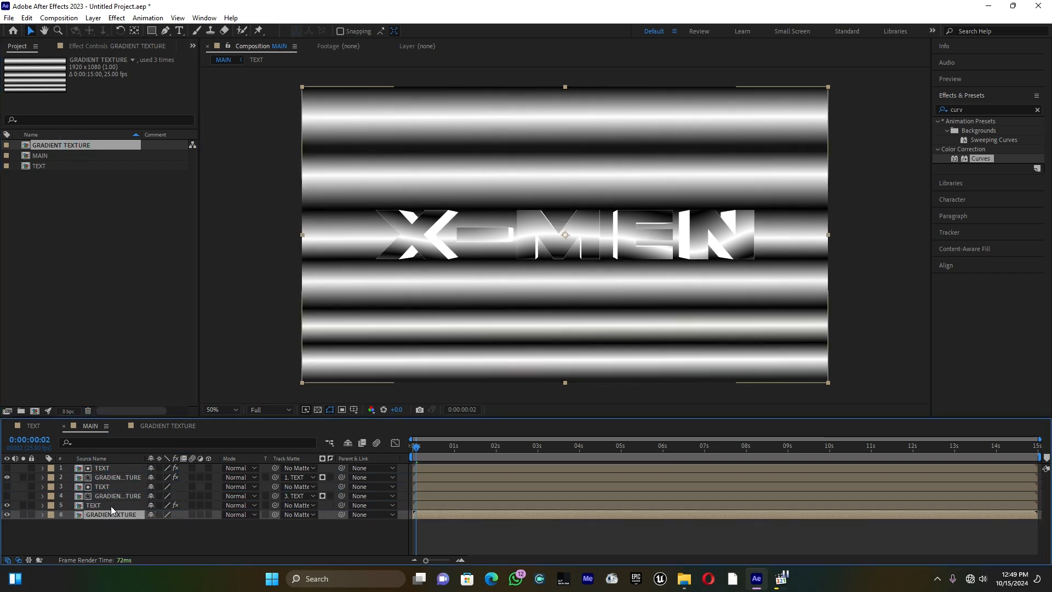
pyautogui.click(298, 514)
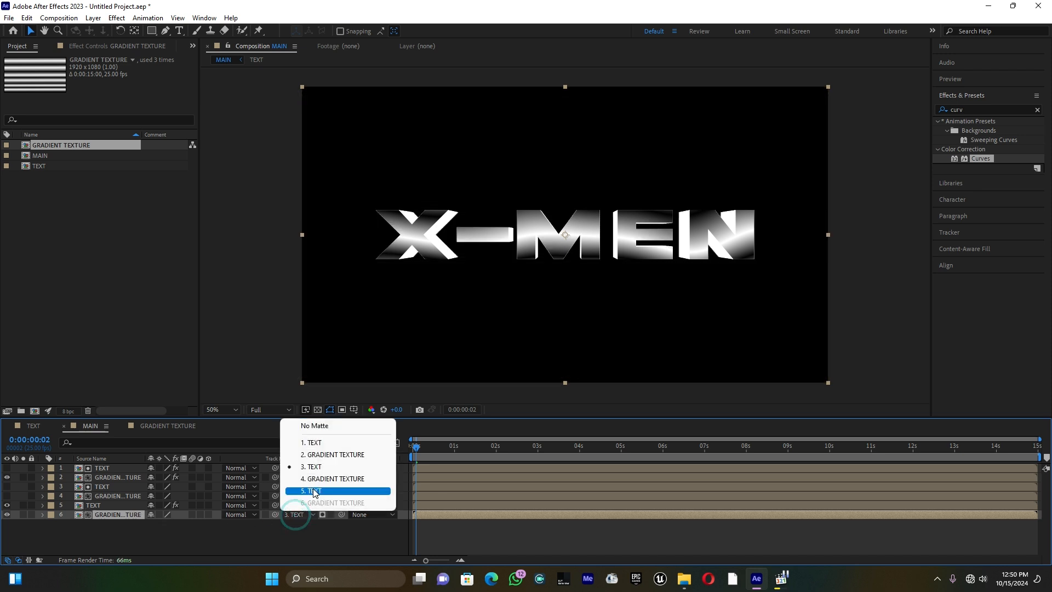
pyautogui.click(313, 489)
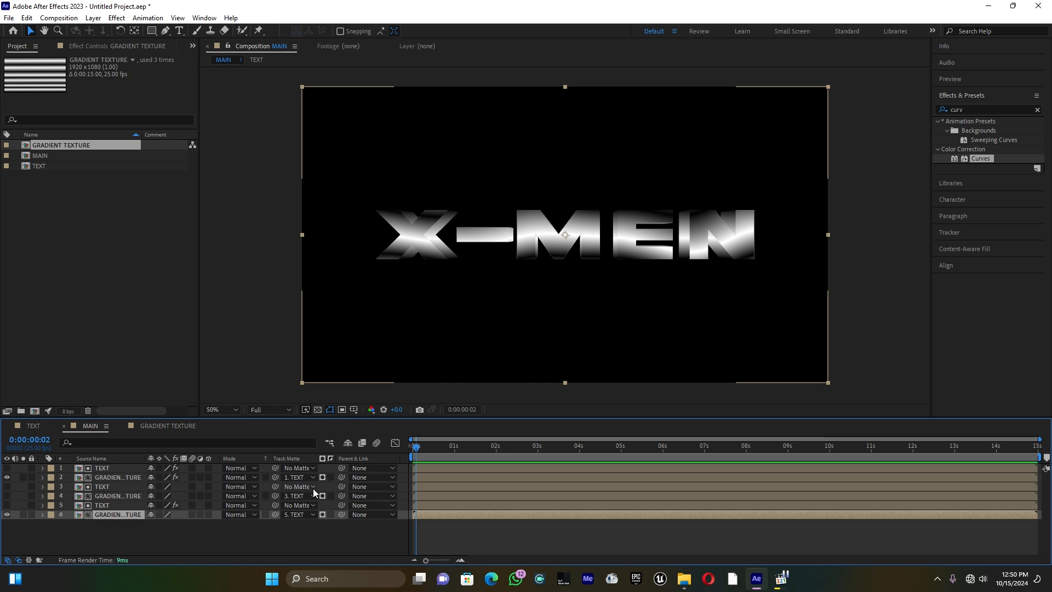
# Step: Apply Curves to the bottom GRADIENT TEXTURE layer and darken it by lowering the RGB white point and moving the black point inward
pyautogui.moveTo(987, 158); pyautogui.dragTo(120, 511)
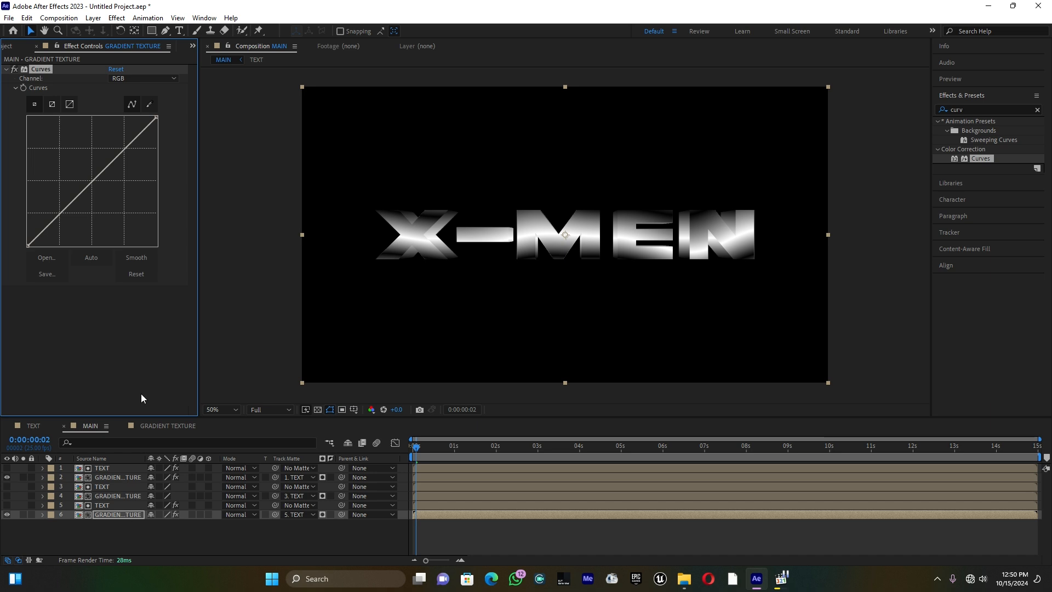
pyautogui.moveTo(157, 117); pyautogui.dragTo(169, 148)
pyautogui.moveTo(28, 246); pyautogui.dragTo(46, 254)
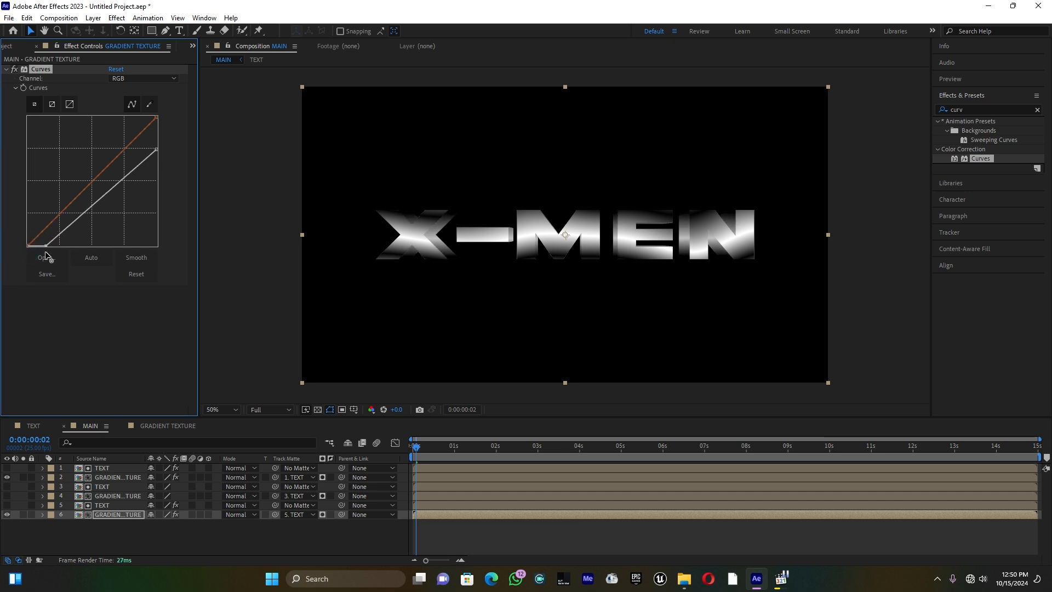
# Step: Bend the RGB curve of the bottom GRADIENT TEXTURE layer into an S shape by raising its highlights and lowering its shadows
pyautogui.moveTo(121, 182); pyautogui.dragTo(117, 176)
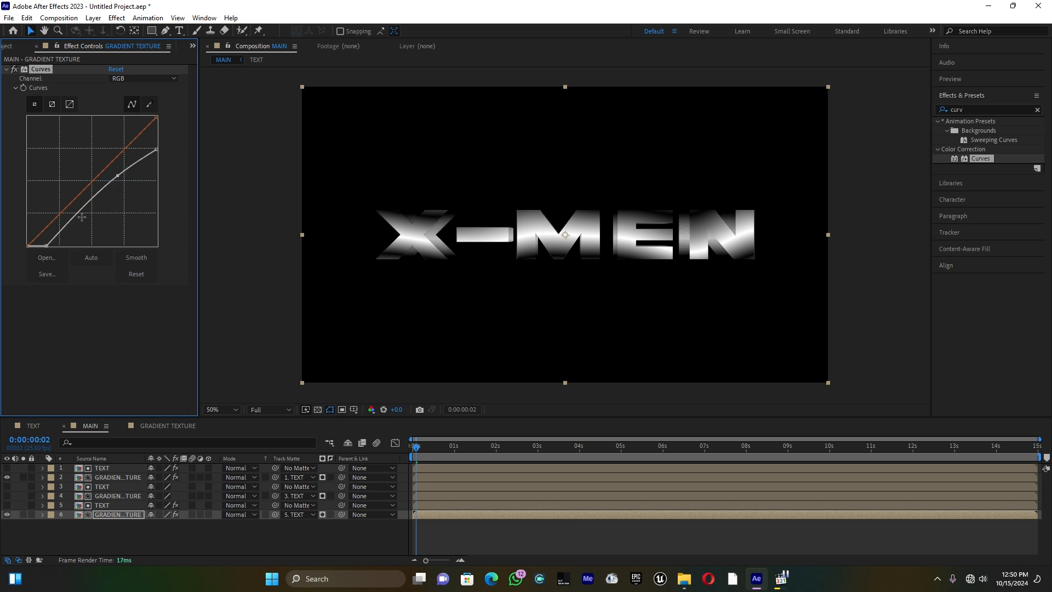
pyautogui.moveTo(81, 217); pyautogui.dragTo(78, 221)
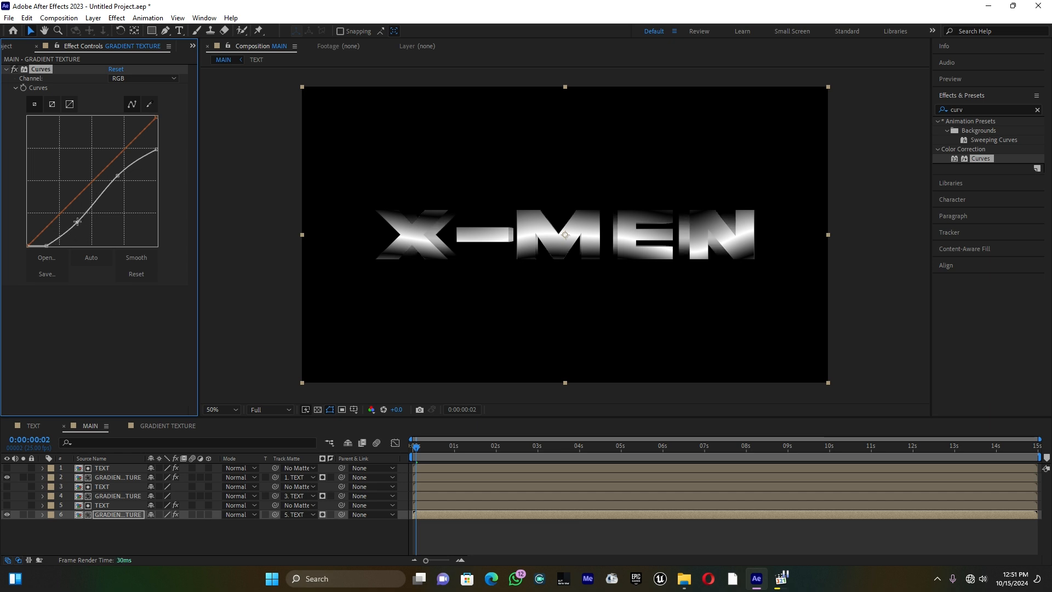
# Step: Apply Fractal Noise to the bottom GRADIENT TEXTURE layer with contrast 182 and brightness -6
pyautogui.click(954, 109)
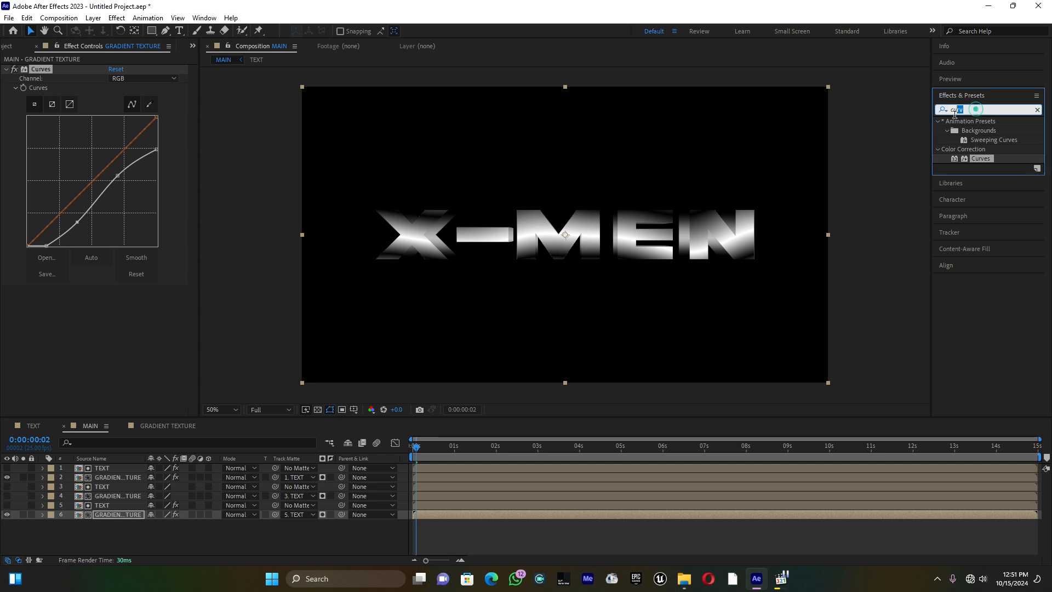
pyautogui.write('fract')
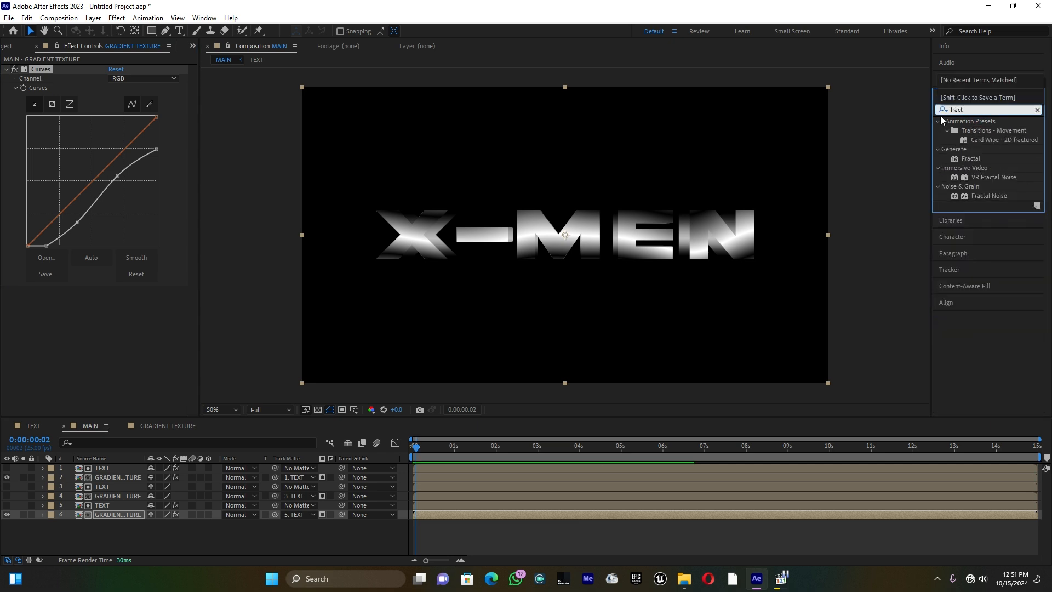
pyautogui.moveTo(989, 195); pyautogui.dragTo(114, 515)
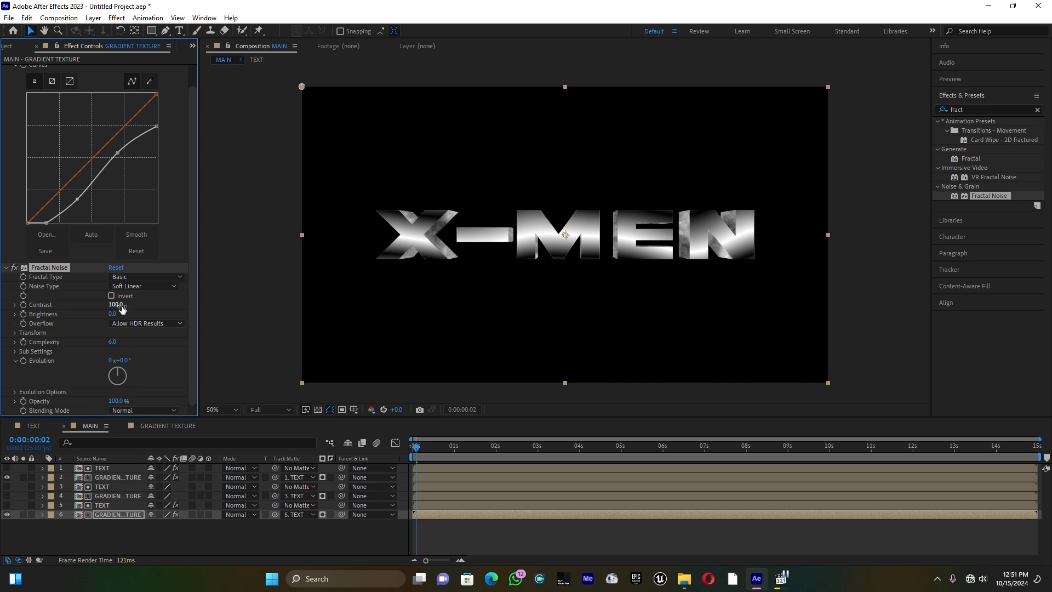
pyautogui.moveTo(118, 305)
pyautogui.mouseDown()
pyautogui.moveTo(163, 304)
pyautogui.moveTo(99, 317)
pyautogui.moveTo(110, 316)
pyautogui.mouseUp()
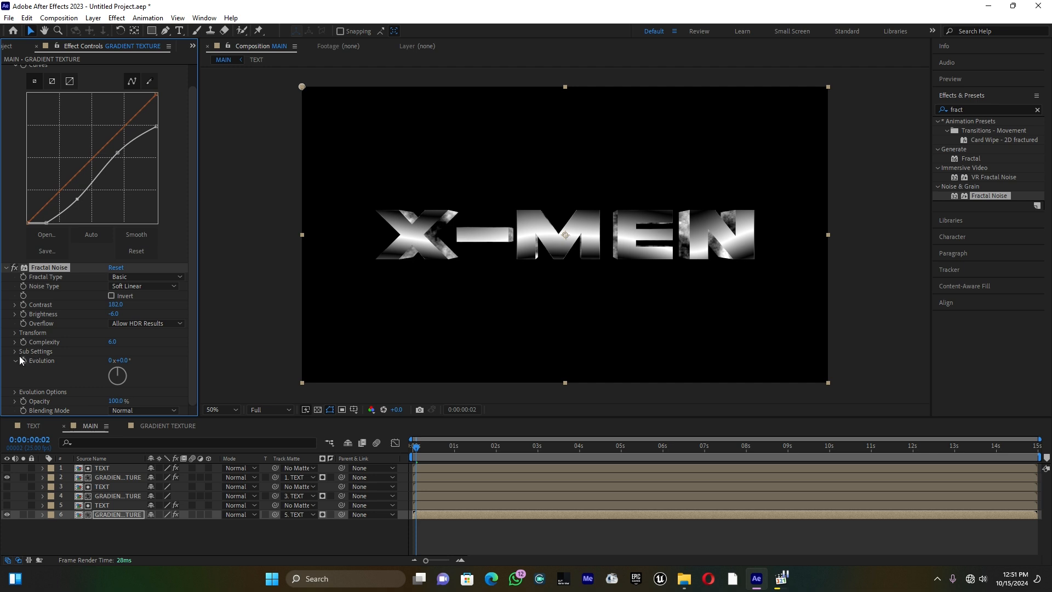
# Step: Disable the Fractal Noise's uniform scaling and stretch it to a scale width of about 83 and a scale height of about 456
pyautogui.click(15, 332)
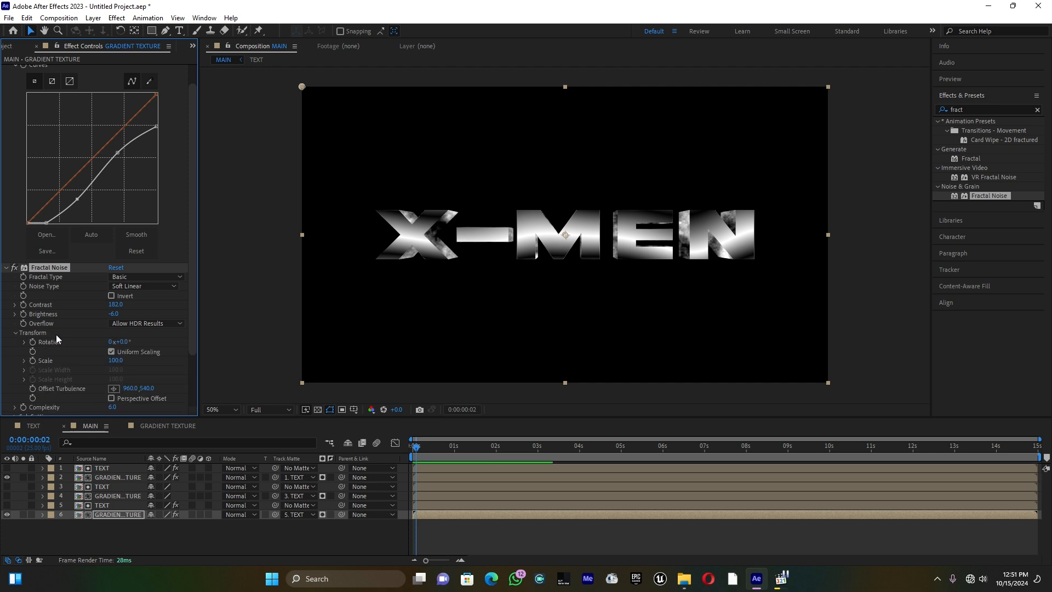
pyautogui.click(111, 351)
pyautogui.scroll(-2, 112, 353)
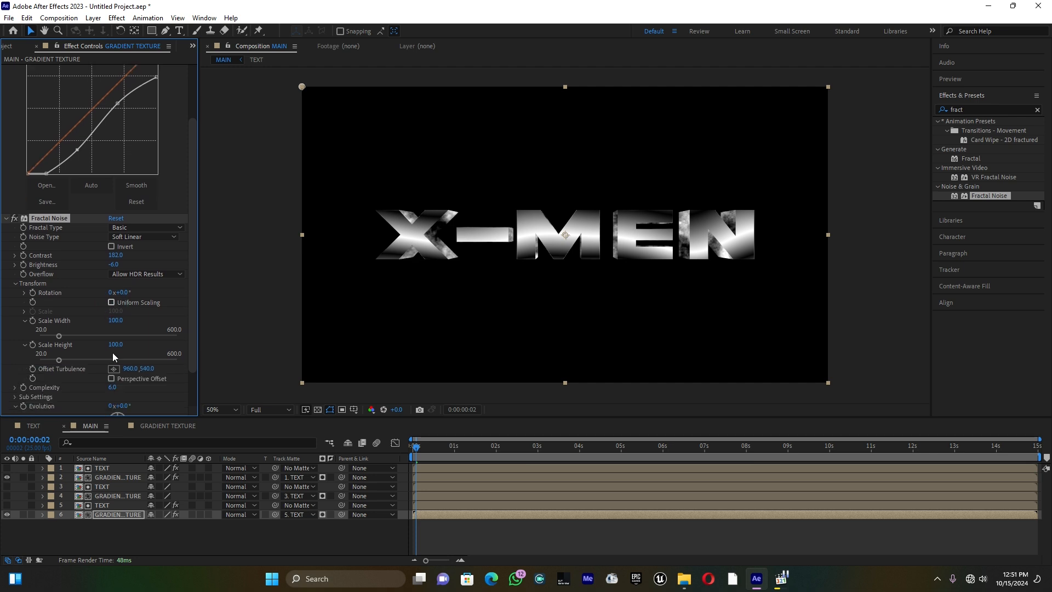
pyautogui.moveTo(59, 336); pyautogui.dragTo(55, 336)
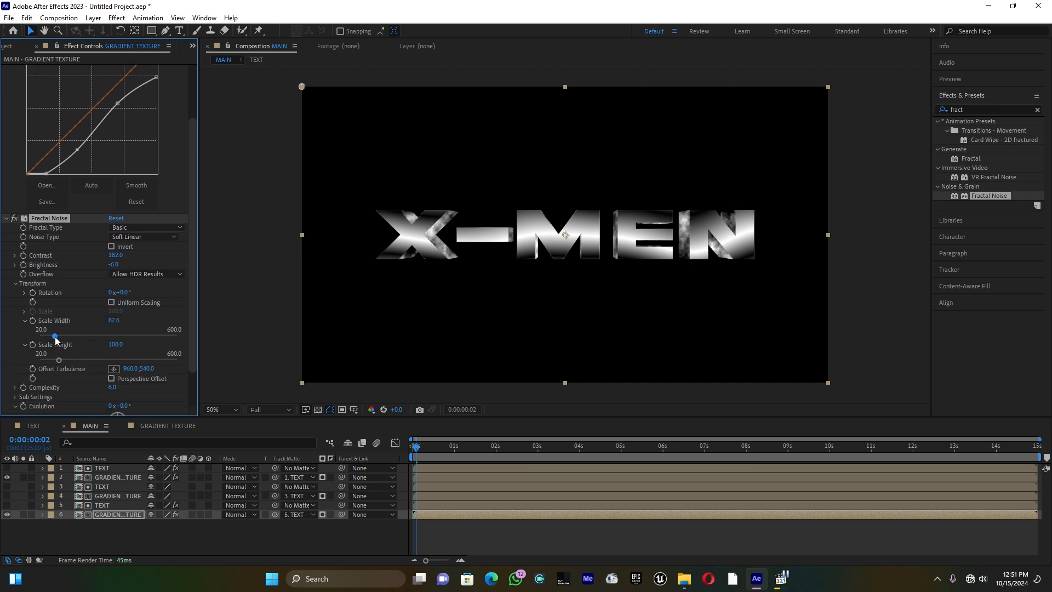
pyautogui.moveTo(57, 359); pyautogui.dragTo(114, 362)
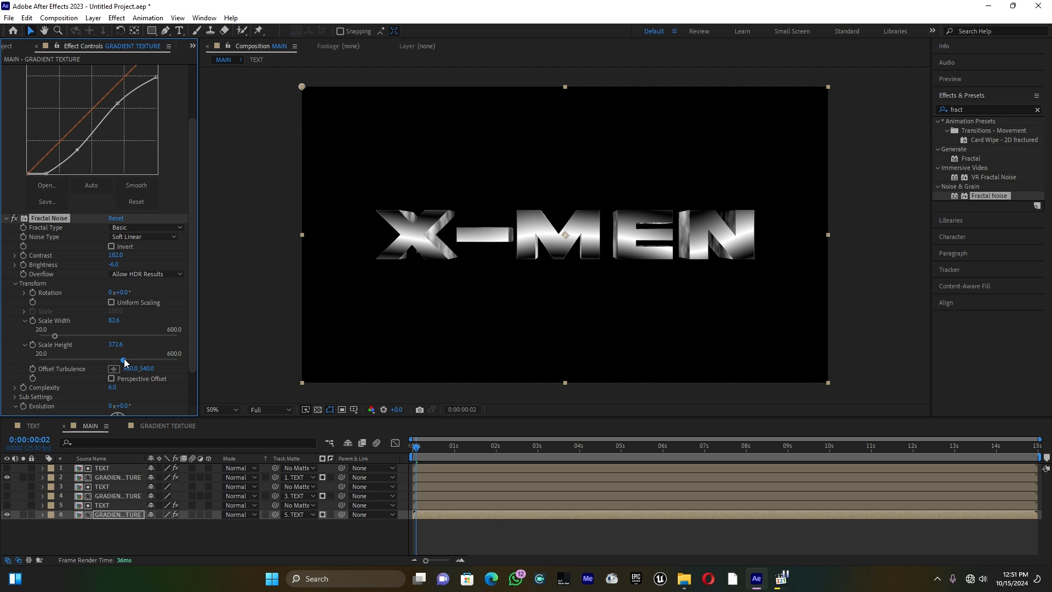
pyautogui.moveTo(149, 360); pyautogui.dragTo(138, 361)
pyautogui.scroll(-2, 143, 358)
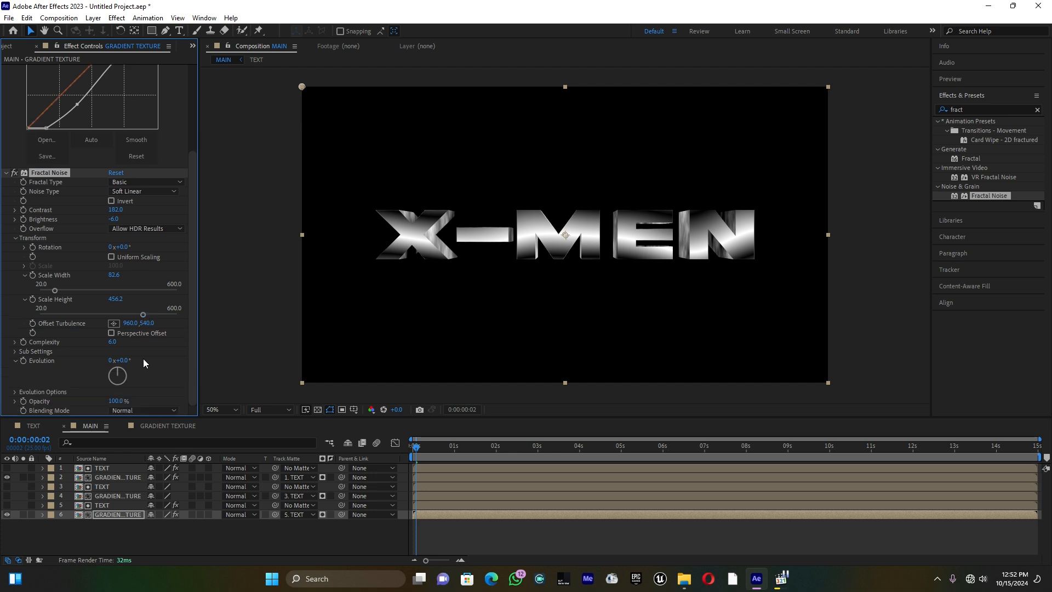
# Step: Set the Fractal Noise blending mode to Multiply and refine its scale width to about 87 and height to about 468
pyautogui.click(139, 411)
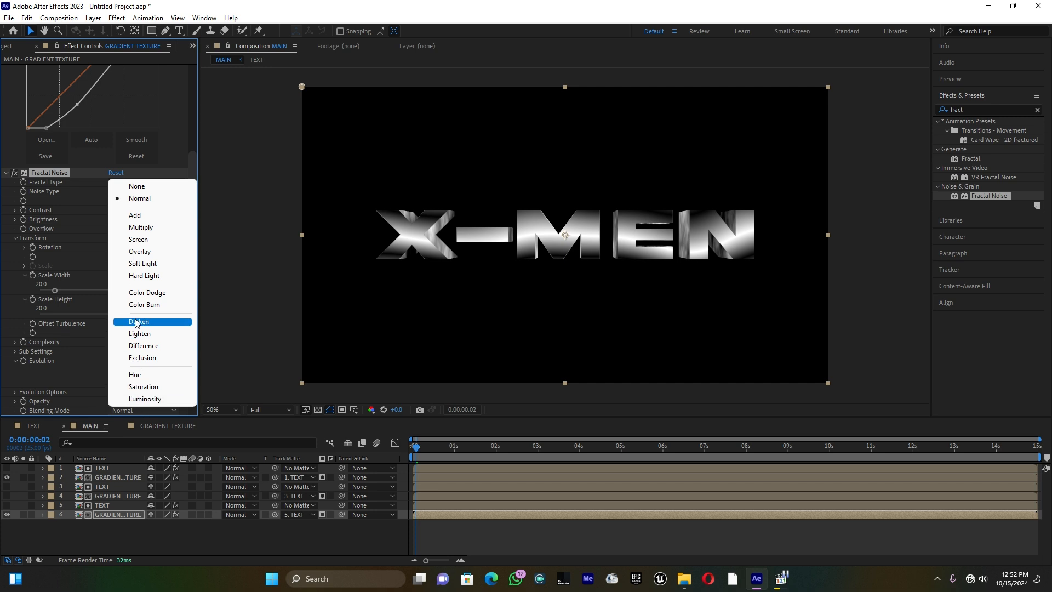
pyautogui.click(144, 228)
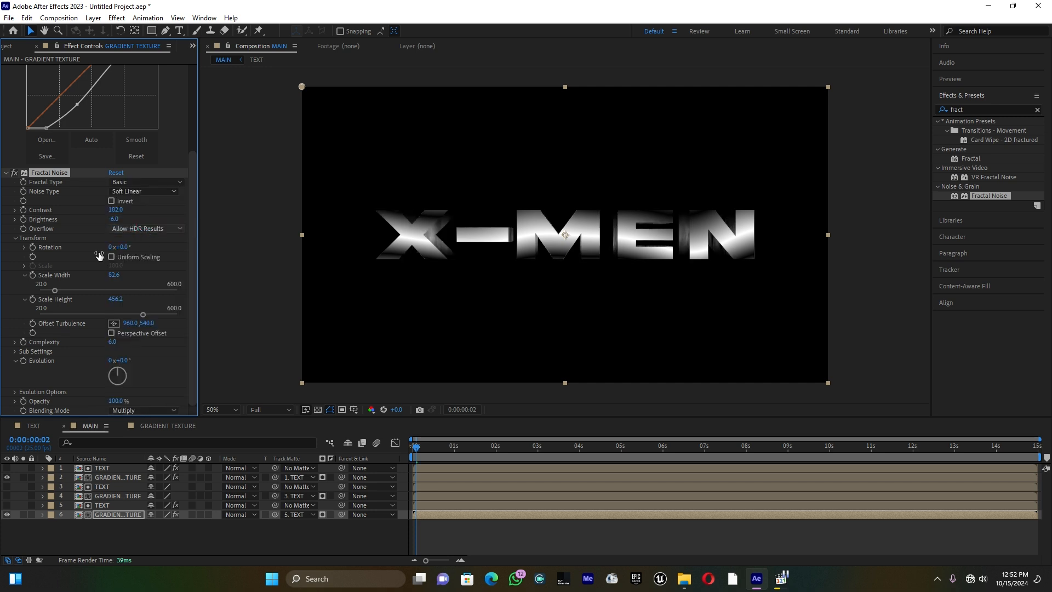
pyautogui.moveTo(54, 290); pyautogui.dragTo(55, 294)
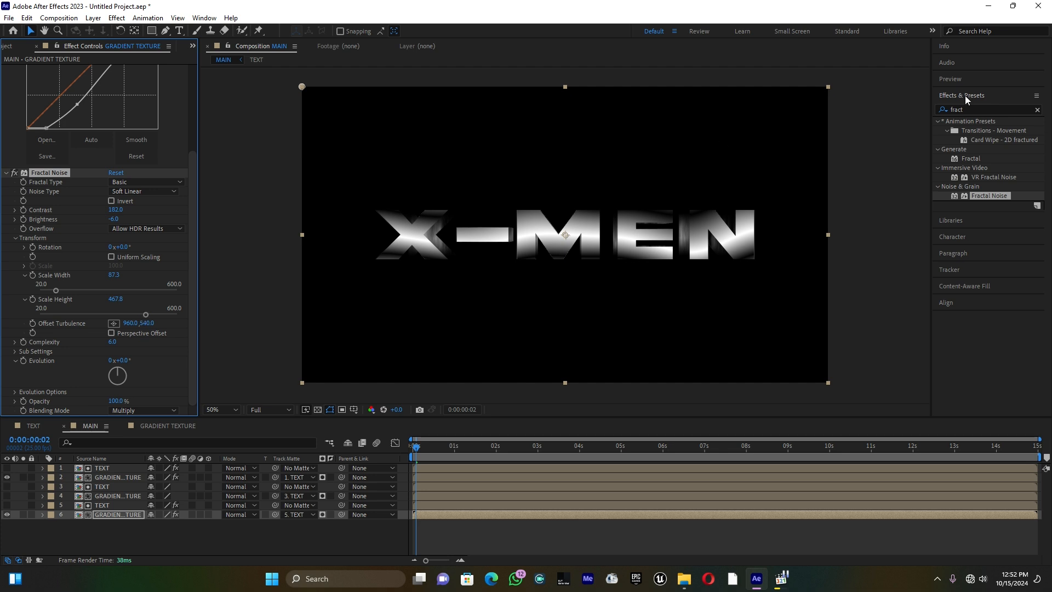
# Step: Apply the Tint effect to the bottom GRADIENT TEXTURE layer and map black to a dark gray
pyautogui.click(973, 106)
pyautogui.write('tint')
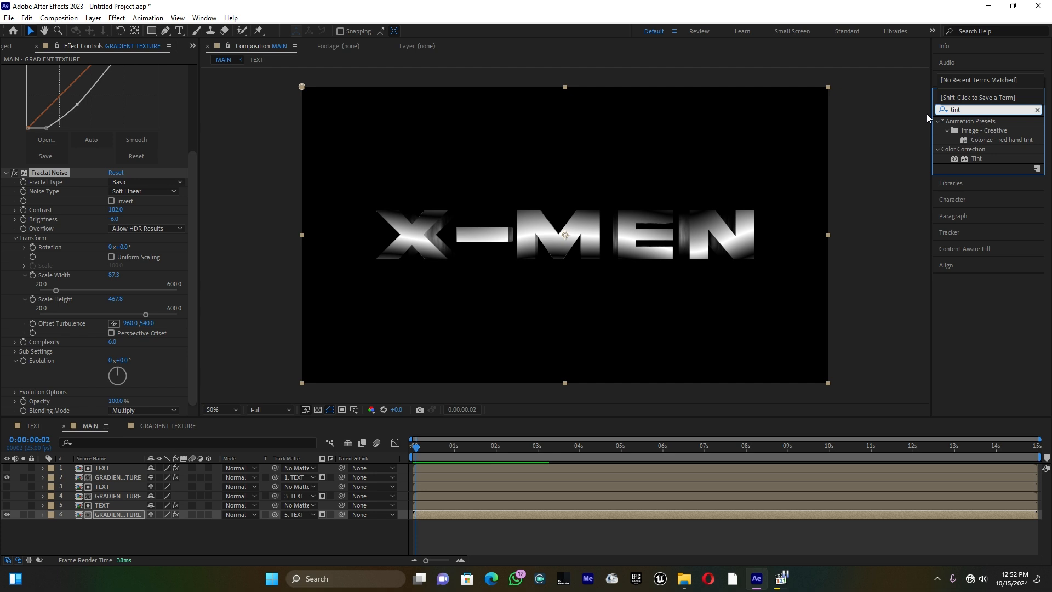
pyautogui.moveTo(975, 158); pyautogui.dragTo(116, 515)
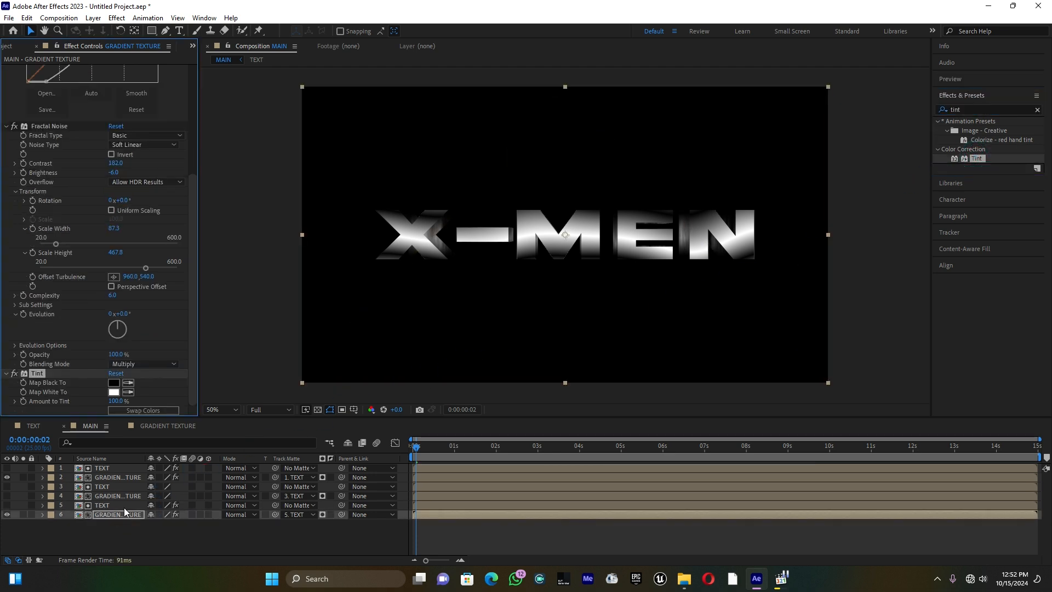
pyautogui.click(114, 383)
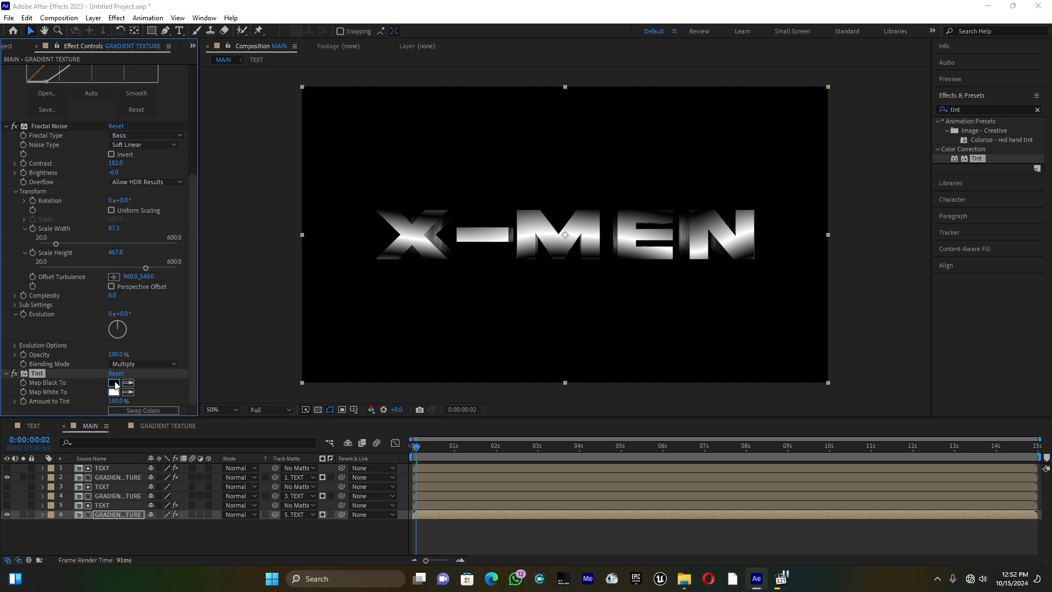
pyautogui.moveTo(433, 524); pyautogui.dragTo(398, 510)
pyautogui.click(640, 406)
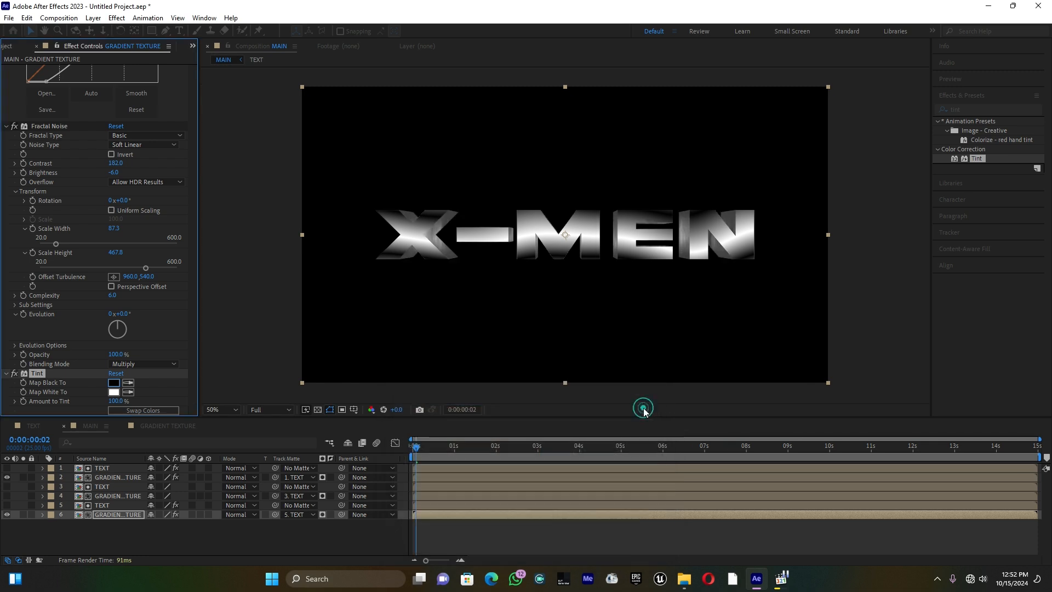
# Step: Create an adjustment layer in the MAIN composition and move it to the top of the layer stack
pyautogui.rightClick(284, 534)
pyautogui.moveTo(332, 400)
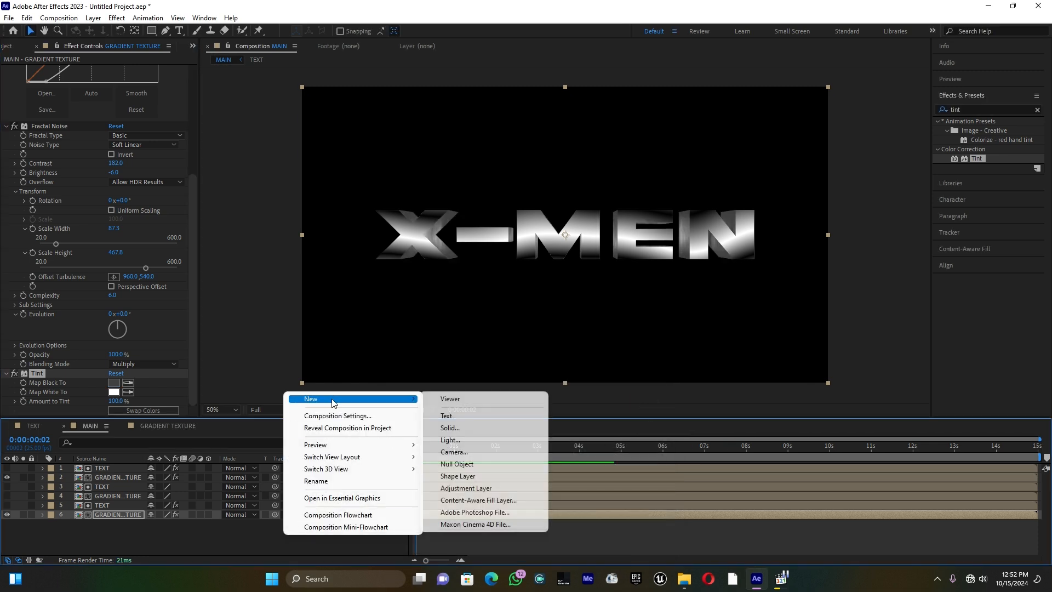
pyautogui.click(466, 487)
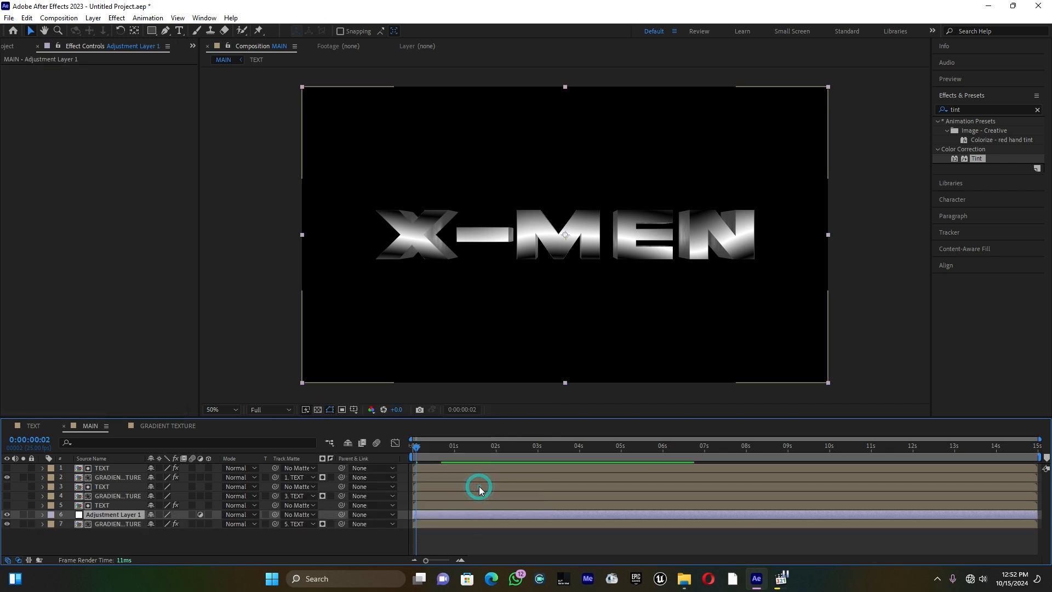
pyautogui.moveTo(123, 514); pyautogui.dragTo(121, 468)
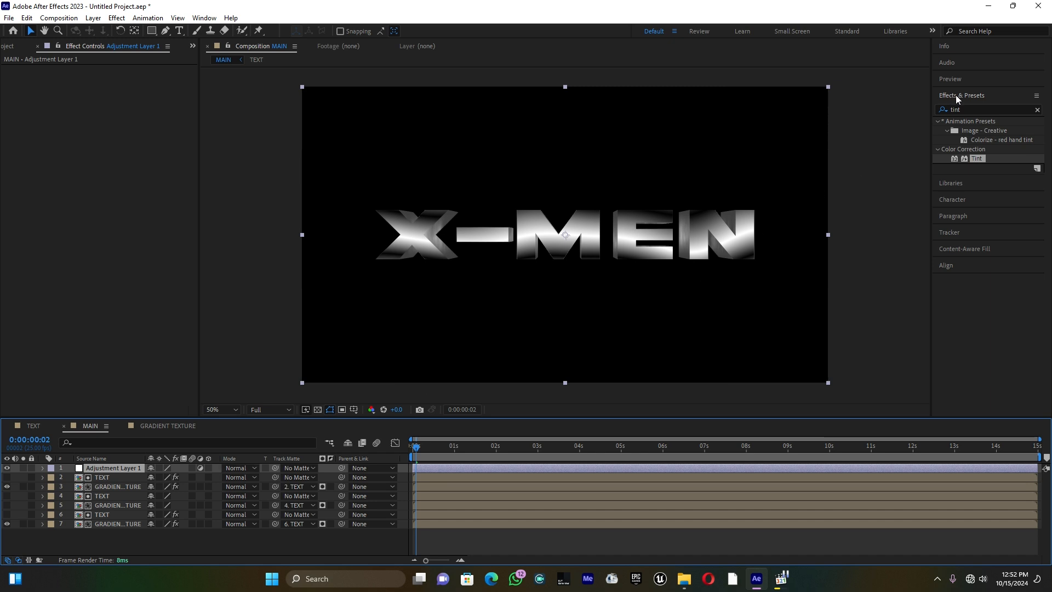
# Step: Apply the Glow effect to the adjustment layer and compare the title with the layer hidden and shown
pyautogui.click(939, 110)
pyautogui.write('glow')
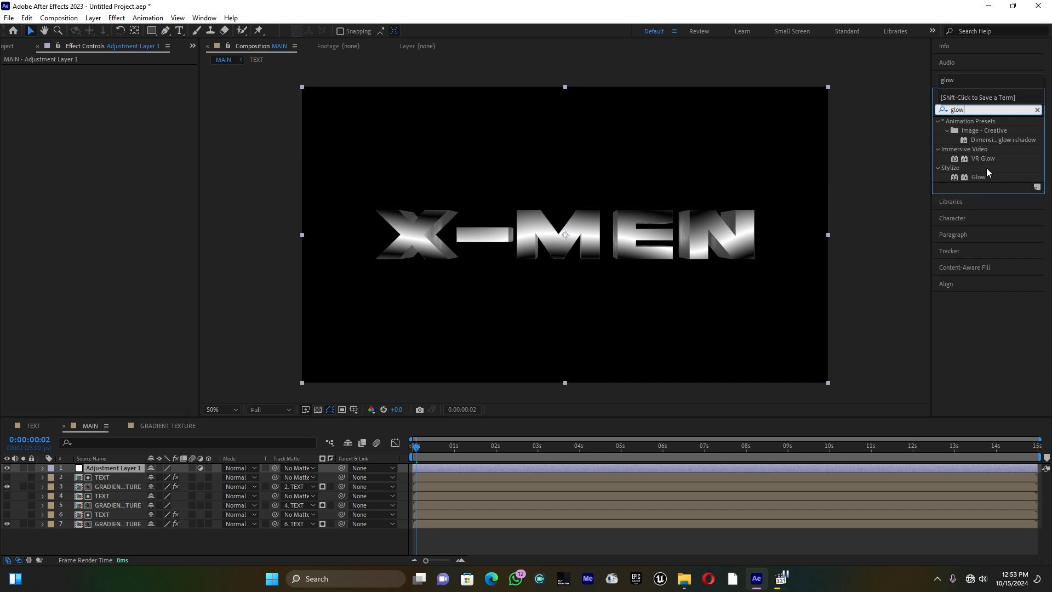
pyautogui.moveTo(982, 177); pyautogui.dragTo(126, 469)
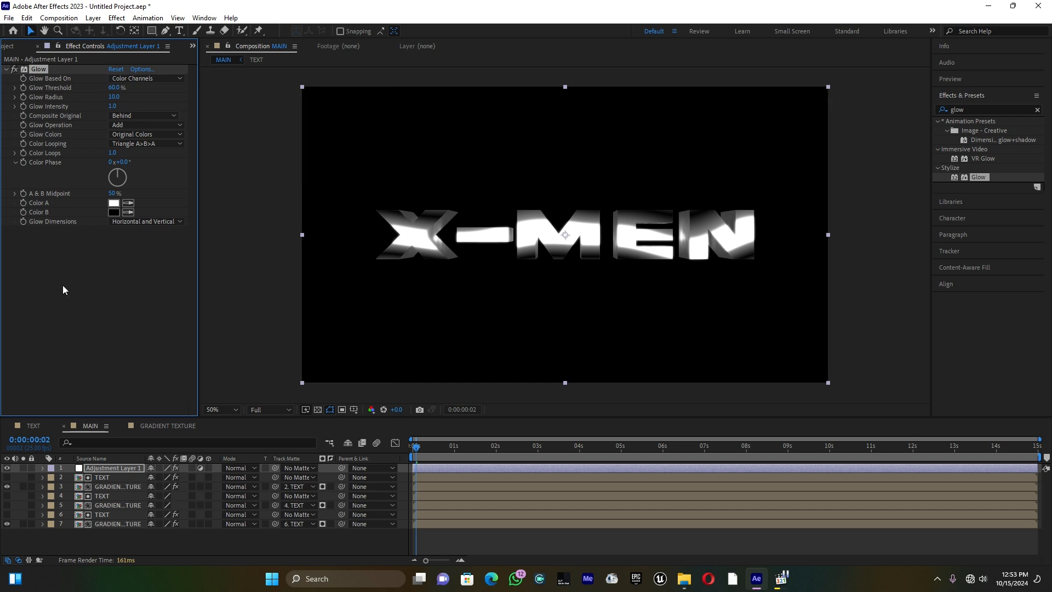
pyautogui.click(7, 468)
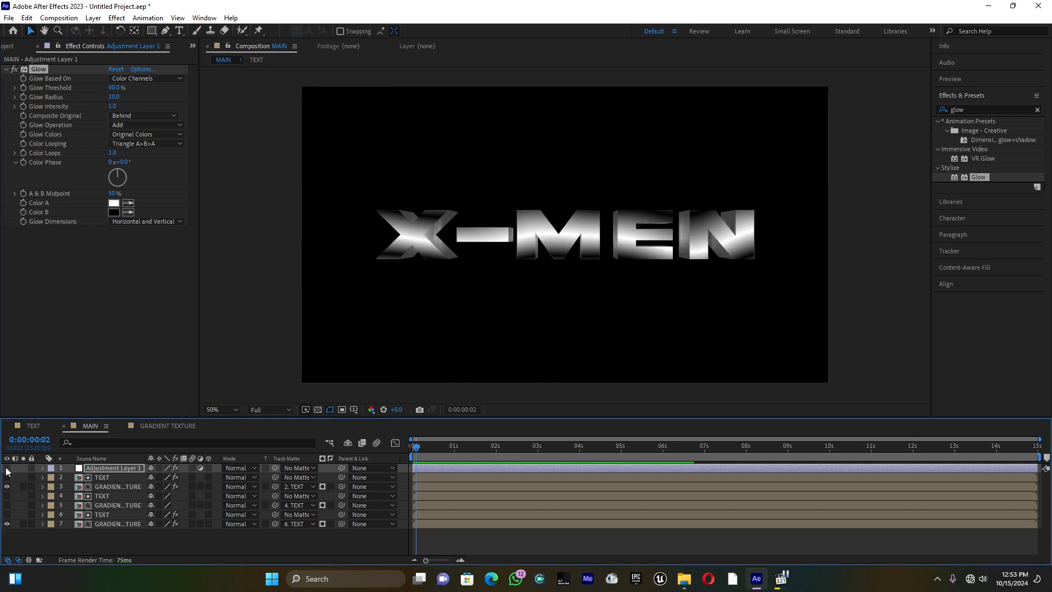
pyautogui.click(7, 468)
pyautogui.click(7, 467)
pyautogui.click(7, 468)
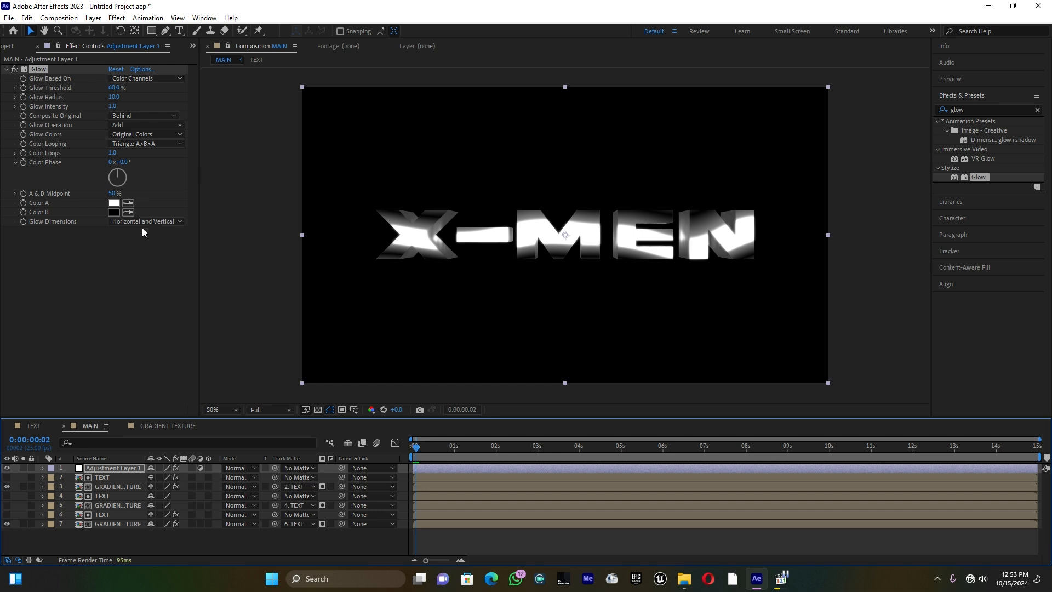
# Step: Set the Glow radius to about 288 and its intensity to 0.7, and compare the title with and without the adjustment layer
pyautogui.moveTo(116, 98); pyautogui.dragTo(226, 94)
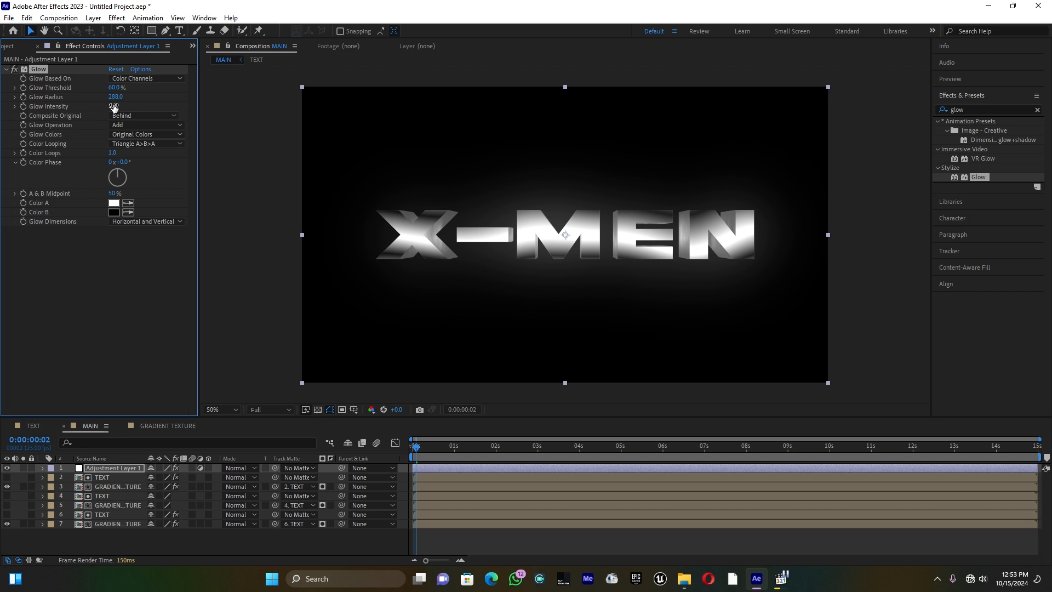
pyautogui.moveTo(113, 106)
pyautogui.mouseDown()
pyautogui.moveTo(83, 106)
pyautogui.moveTo(180, 102)
pyautogui.moveTo(103, 112)
pyautogui.mouseUp()
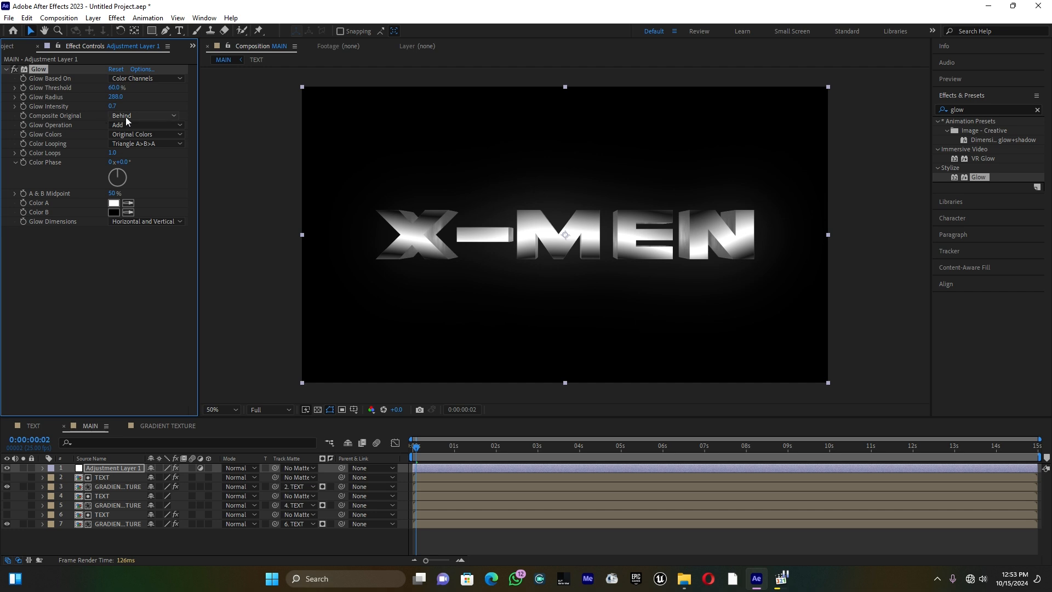
pyautogui.click(7, 468)
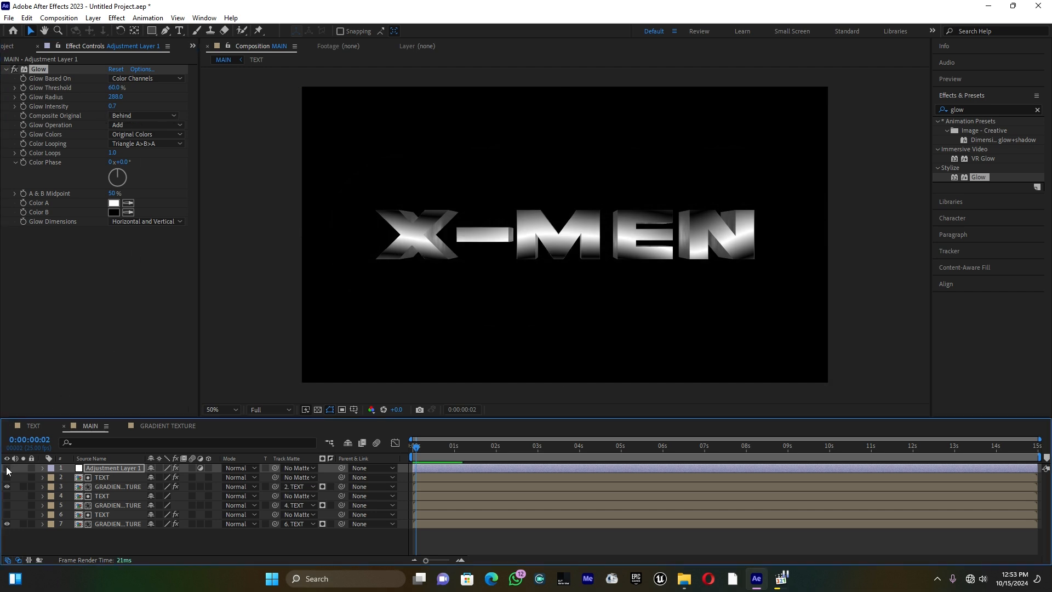
pyautogui.click(7, 468)
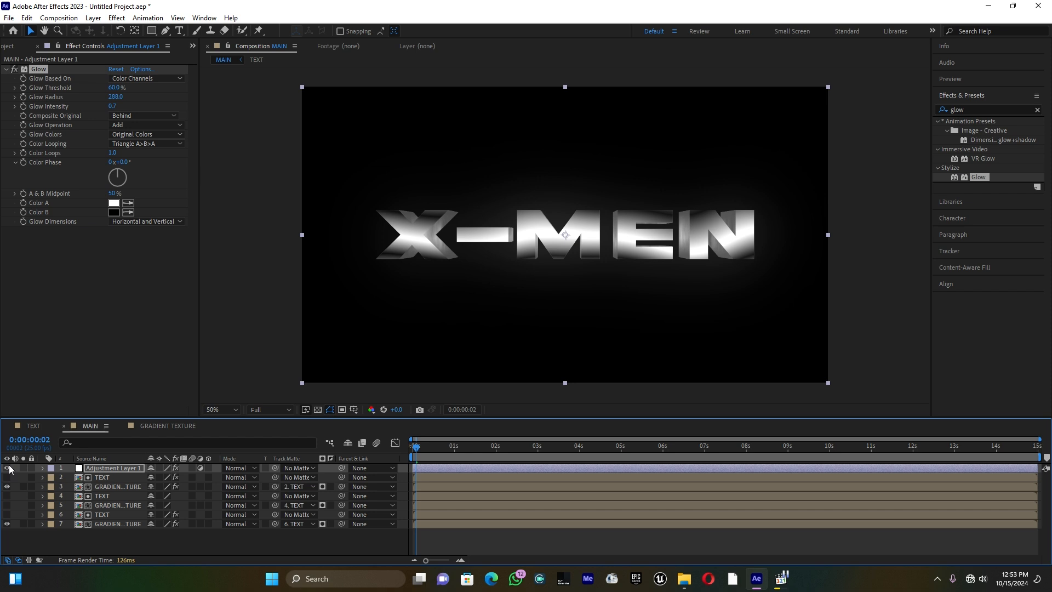
# Step: In the TEXT composition, duplicate the X-MEN text layer four times
pyautogui.click(33, 425)
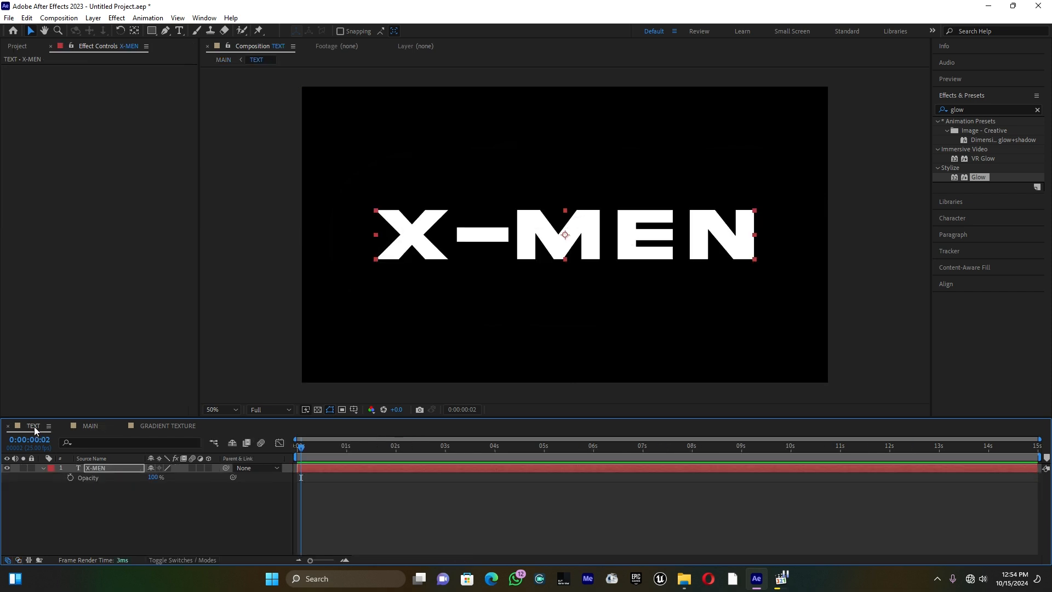
pyautogui.click(44, 468)
pyautogui.click(101, 469)
pyautogui.hotkey('ctrl', 'd')
pyautogui.hotkey('ctrl', 'd')
pyautogui.hotkey('ctrl', 'd')
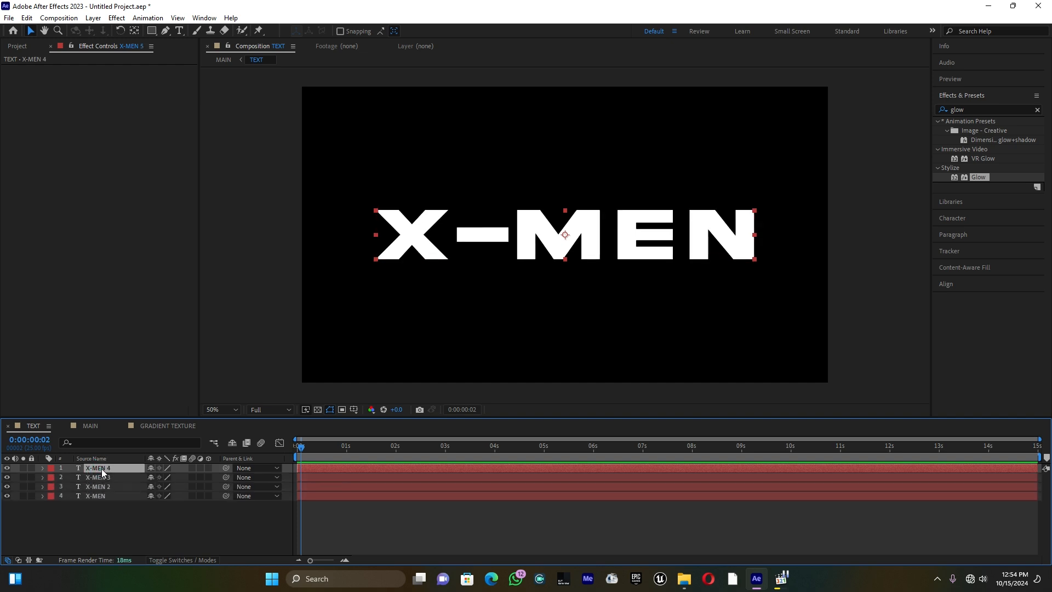
pyautogui.hotkey('ctrl', 'd')
# Step: Draw a rectangular mask around the letter X on the bottom X-MEN layer
pyautogui.click(99, 504)
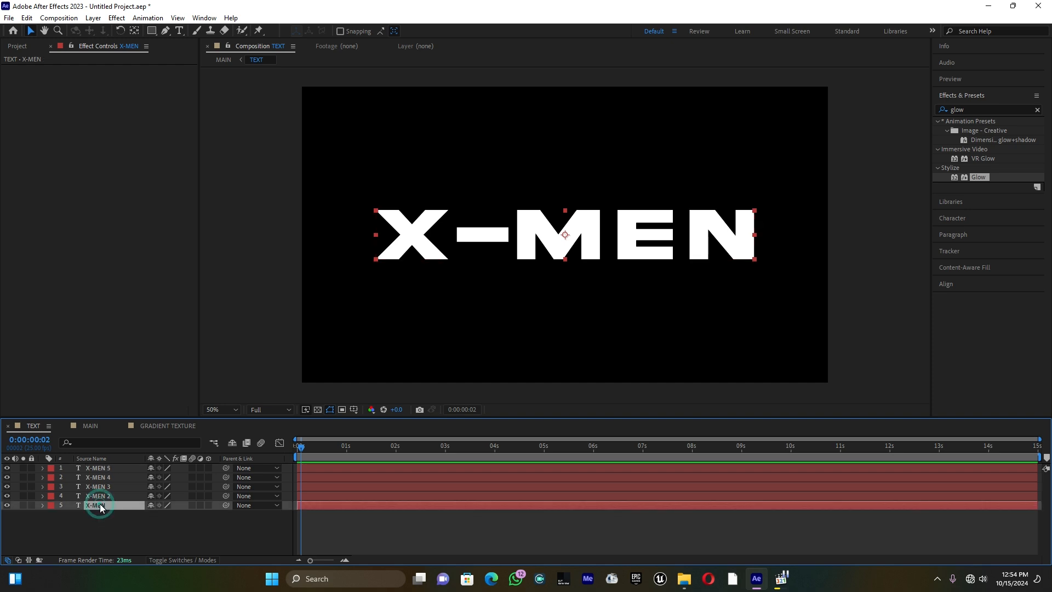
pyautogui.click(151, 31)
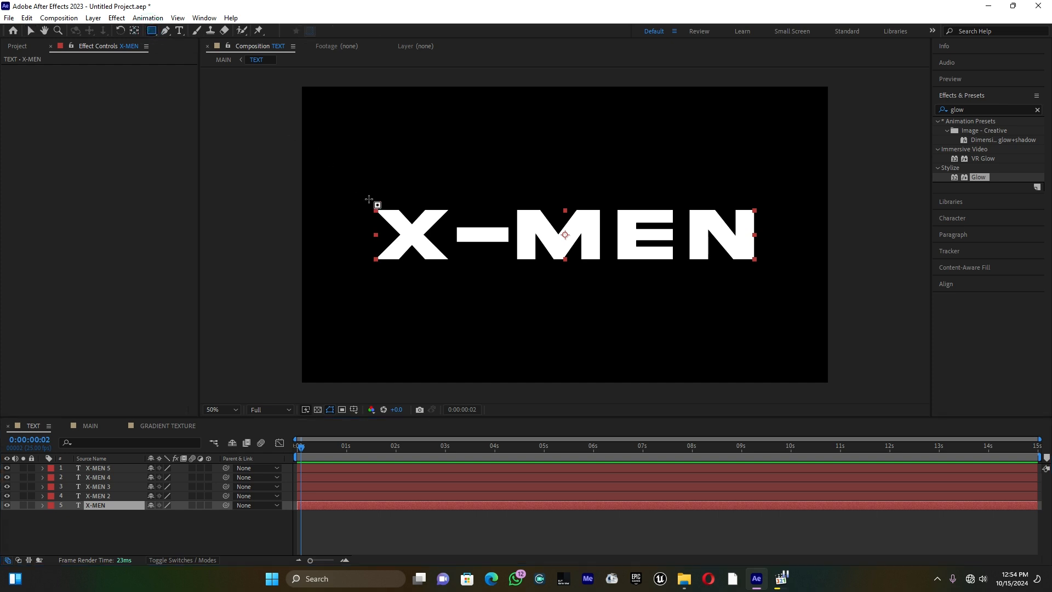
pyautogui.moveTo(365, 196); pyautogui.dragTo(452, 270)
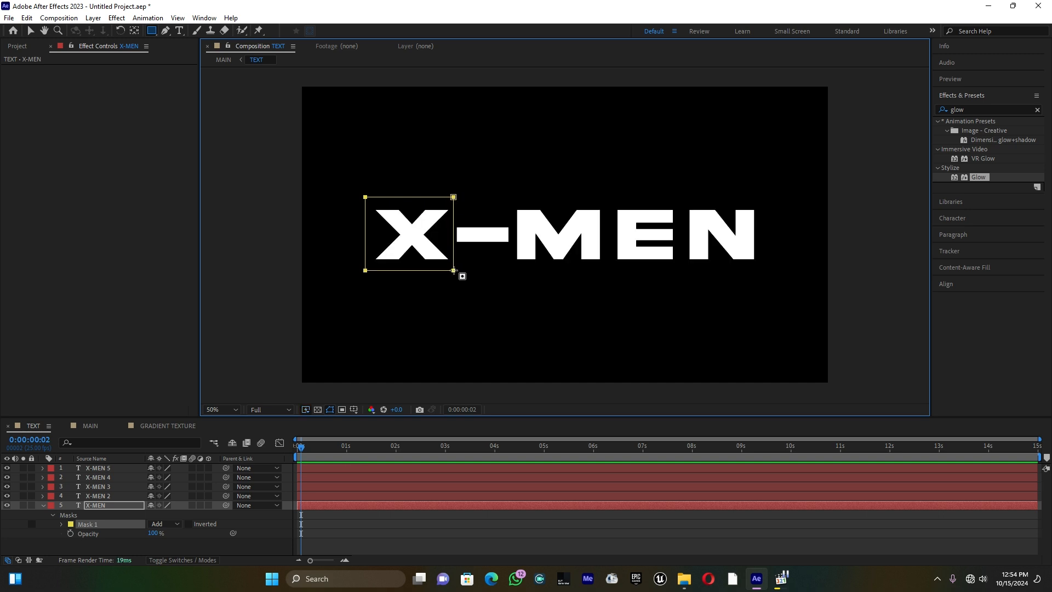
# Step: Draw a rectangular mask around the hyphen on X-MEN 2, M on X-MEN 3, E on X-MEN 4 and N on X-MEN 5
pyautogui.click(101, 496)
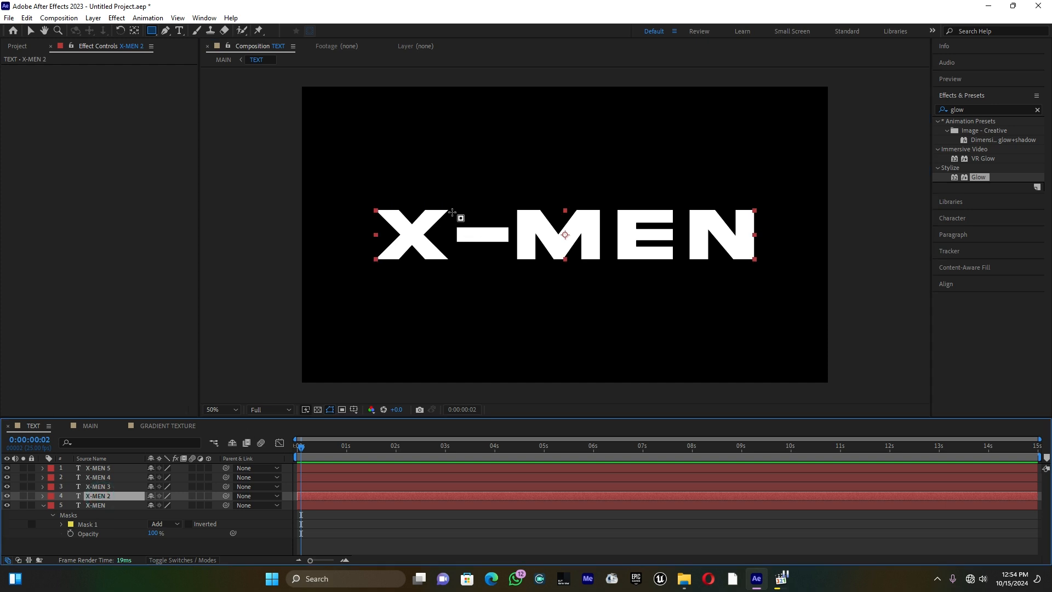
pyautogui.moveTo(451, 203); pyautogui.dragTo(513, 266)
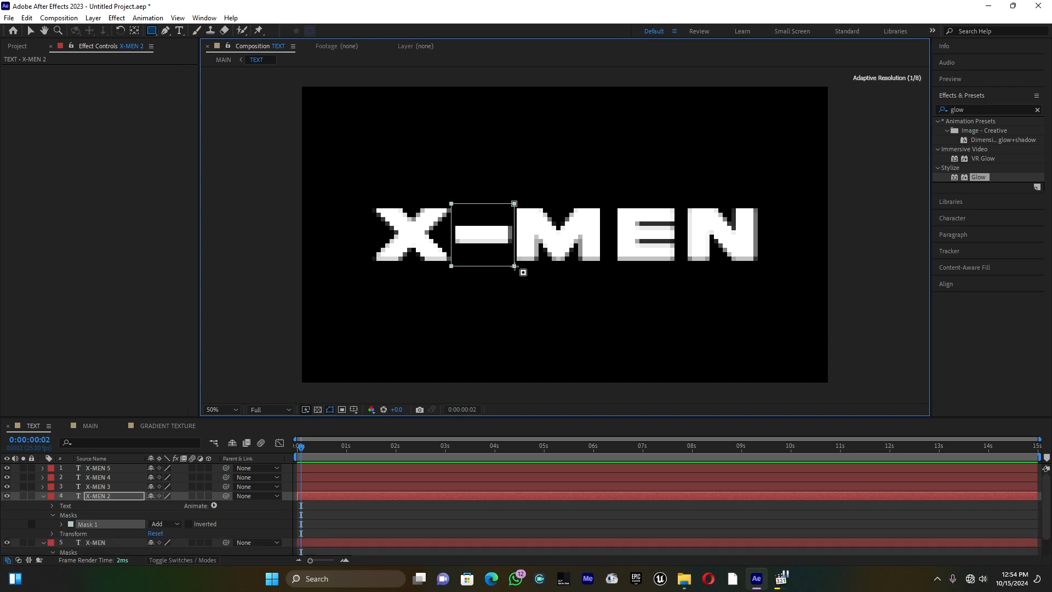
pyautogui.click(104, 486)
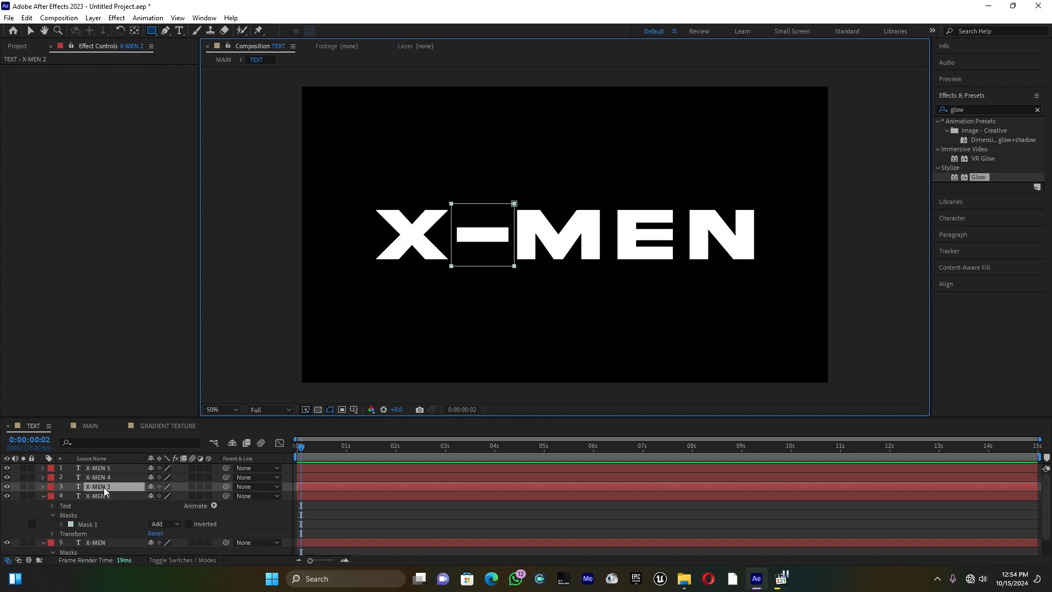
pyautogui.moveTo(513, 199); pyautogui.dragTo(606, 272)
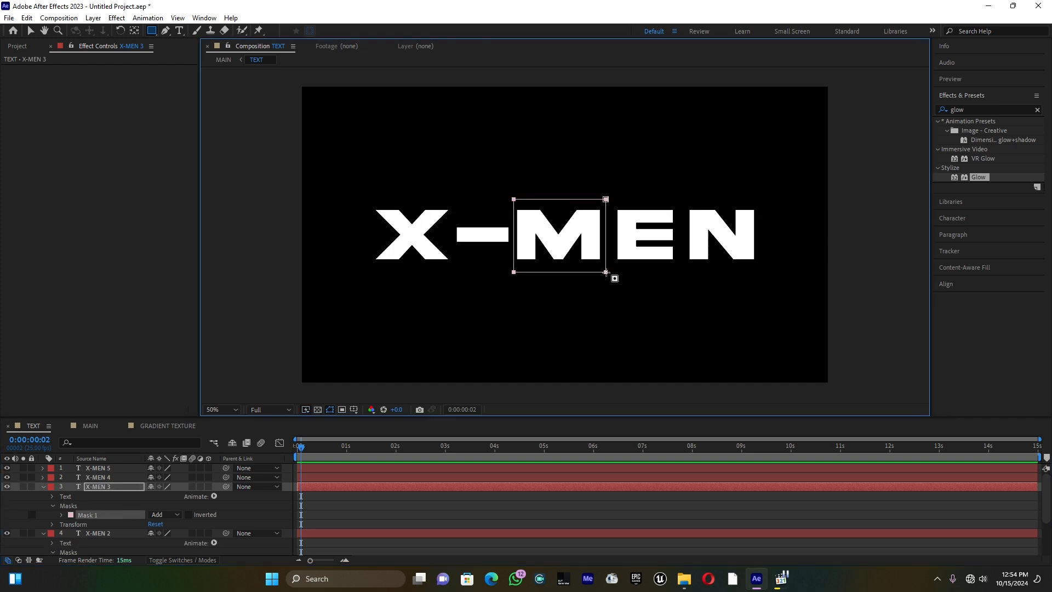
pyautogui.click(104, 478)
pyautogui.moveTo(608, 198); pyautogui.dragTo(682, 277)
pyautogui.click(123, 467)
pyautogui.moveTo(681, 196)
pyautogui.mouseDown()
pyautogui.moveTo(737, 273)
pyautogui.moveTo(763, 283)
pyautogui.mouseUp()
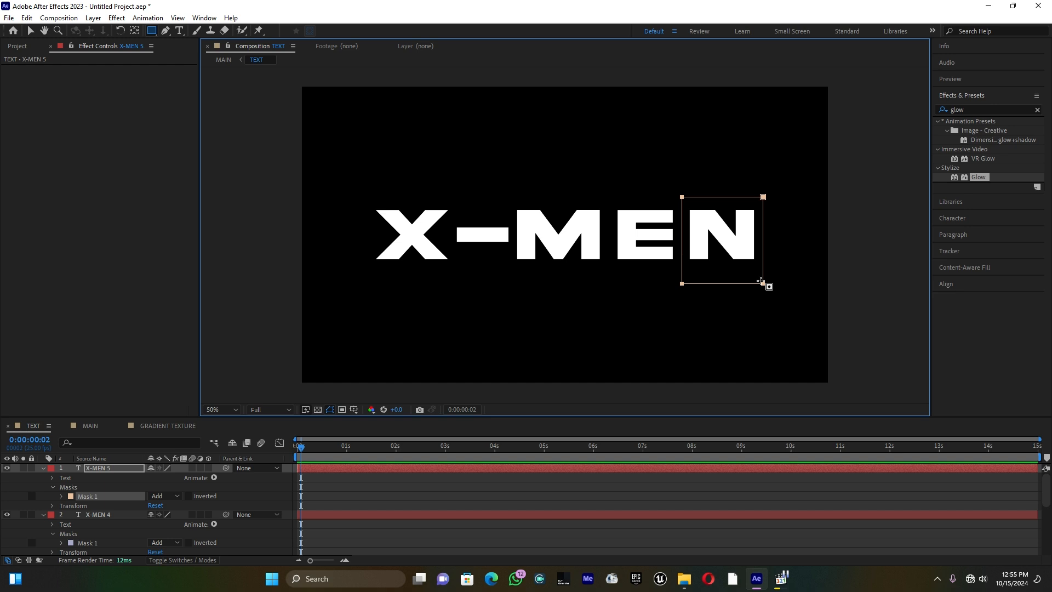
# Step: Collapse the properties of the five X-MEN text layers and make all of them 3D layers
pyautogui.click(44, 468)
pyautogui.click(43, 476)
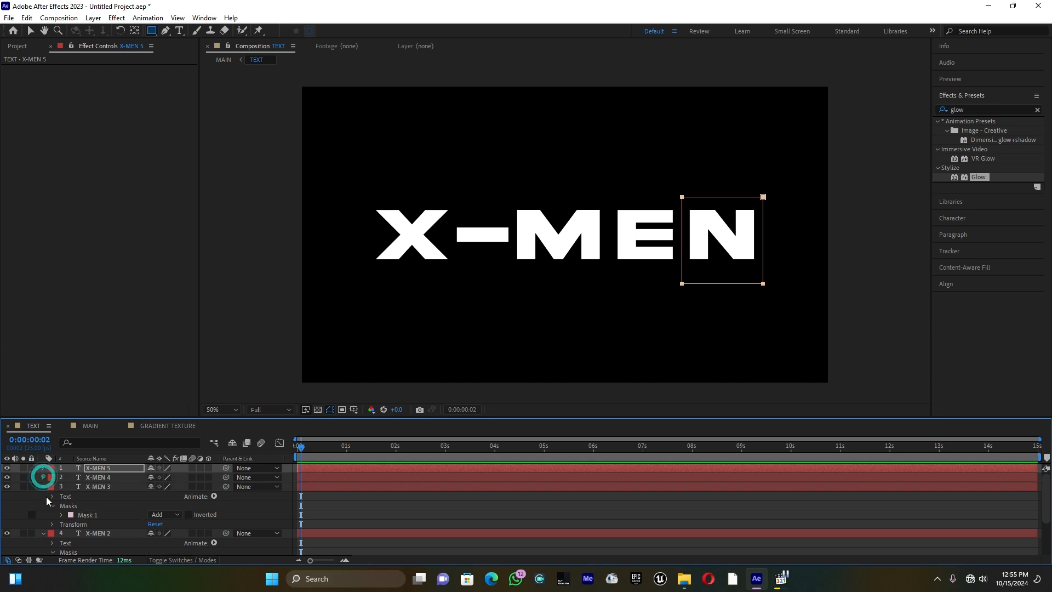
pyautogui.click(43, 487)
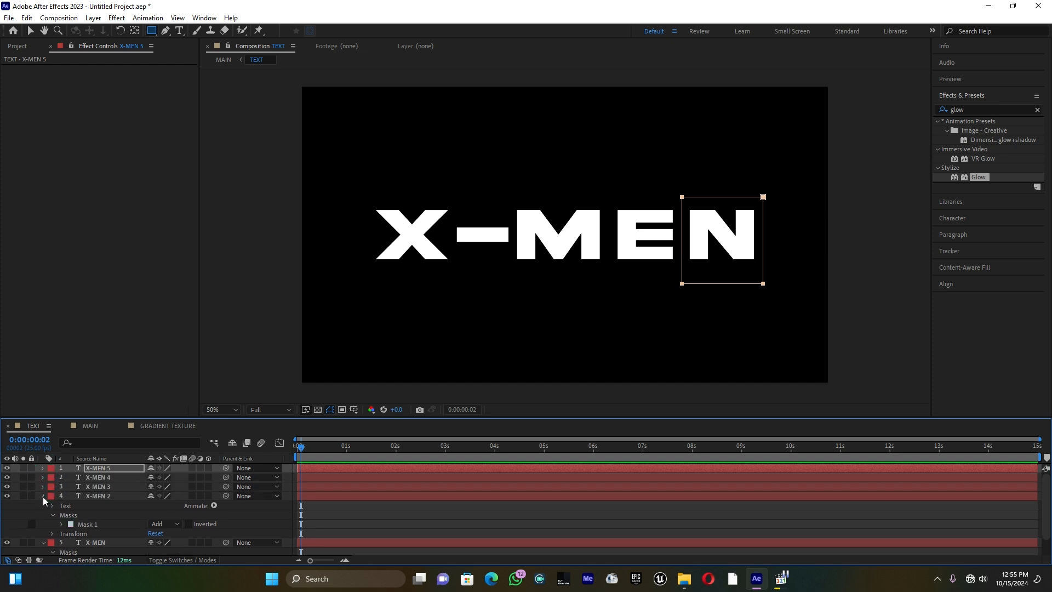
pyautogui.click(43, 495)
pyautogui.click(43, 506)
pyautogui.moveTo(76, 531); pyautogui.dragTo(106, 468)
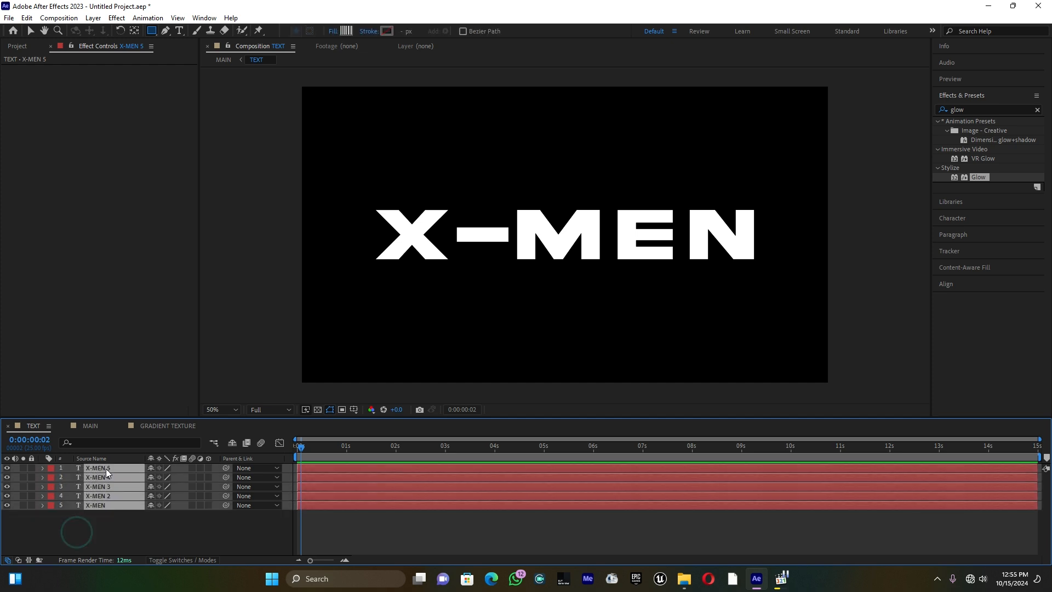
pyautogui.click(208, 468)
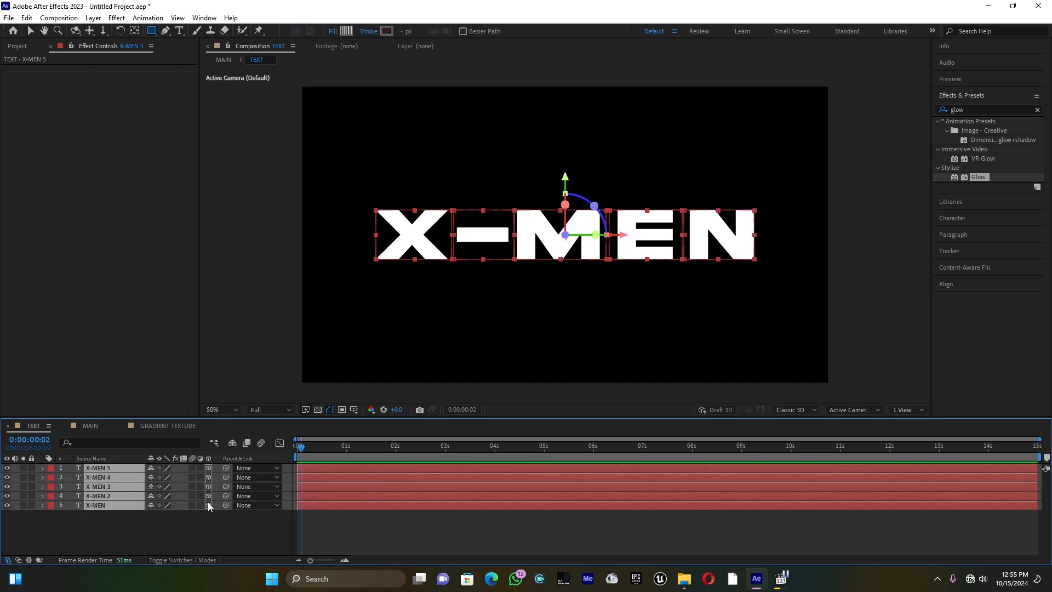
# Step: Add a Position keyframe at 3 seconds to all five letter layers
pyautogui.press('p')
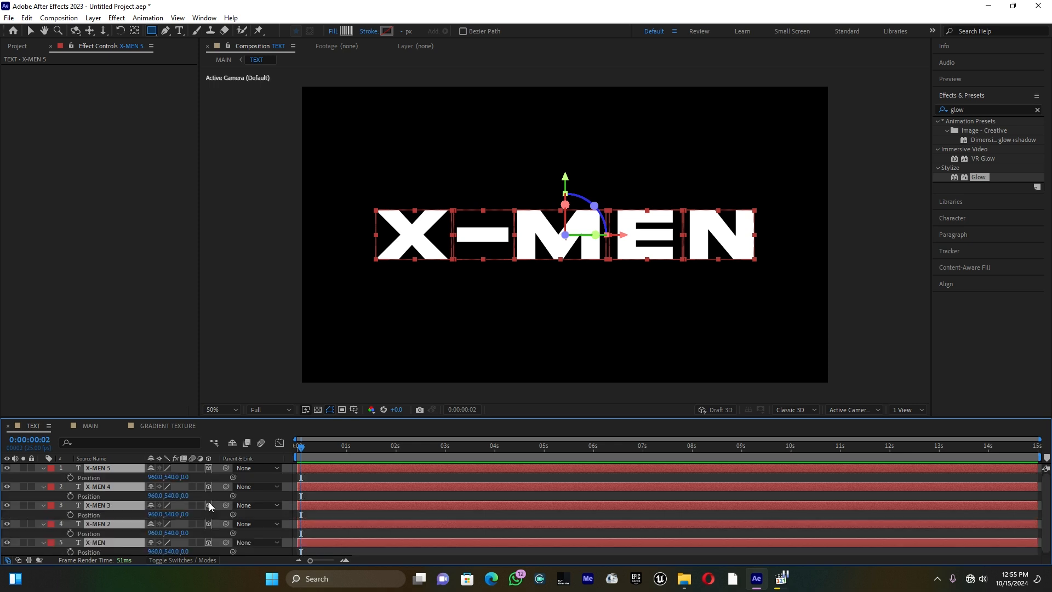
pyautogui.click(303, 444)
pyautogui.moveTo(320, 448); pyautogui.dragTo(448, 456)
pyautogui.click(70, 478)
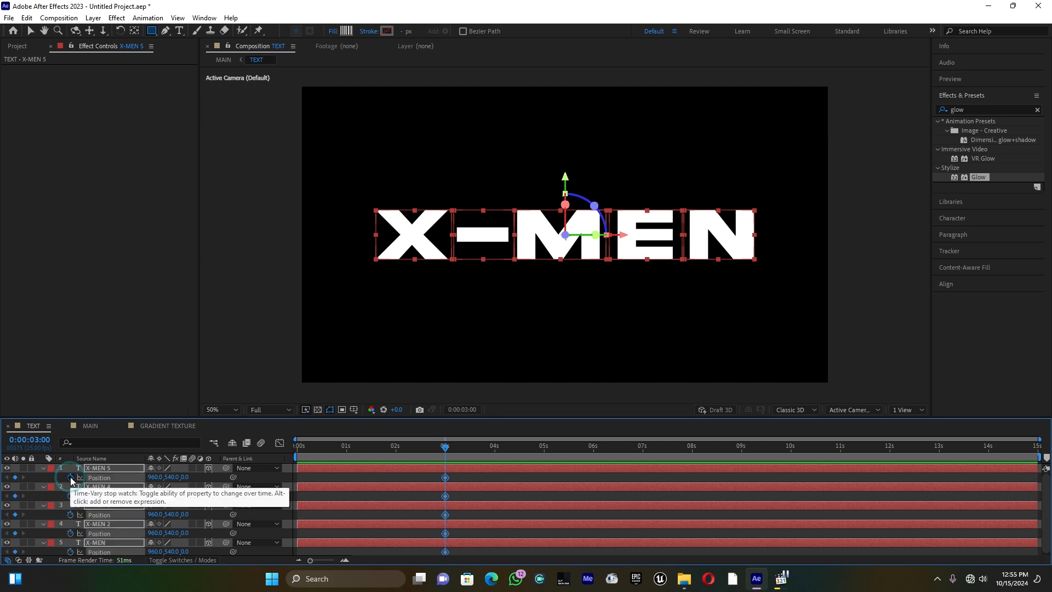
# Step: At 0:00:00:01, keyframe the bottom X-MEN layer's Z position at about -1576 to push the letter X out of frame
pyautogui.moveTo(447, 451); pyautogui.dragTo(299, 463)
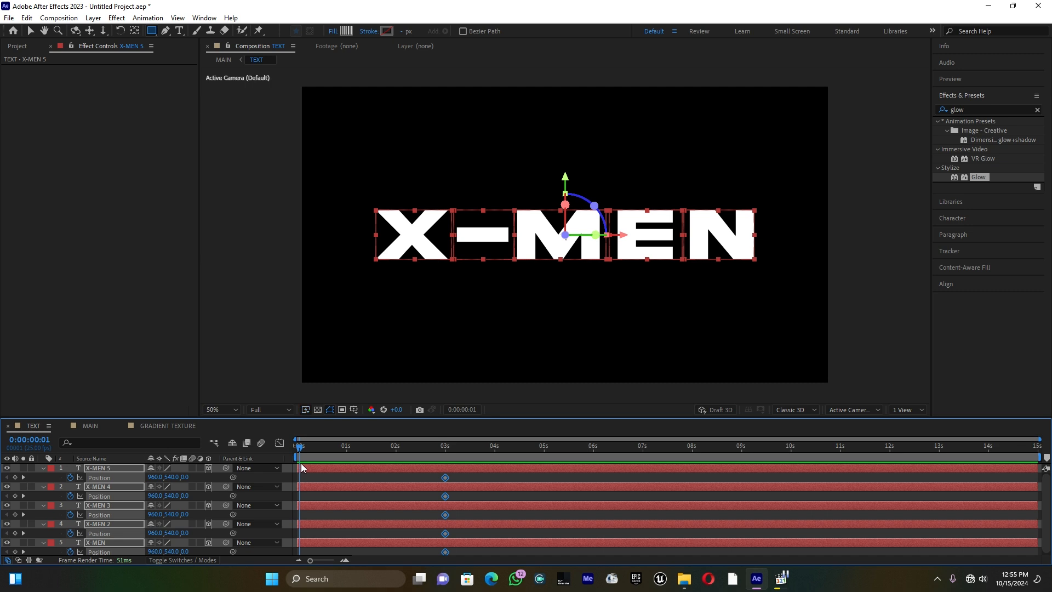
pyautogui.scroll(-1, 193, 520)
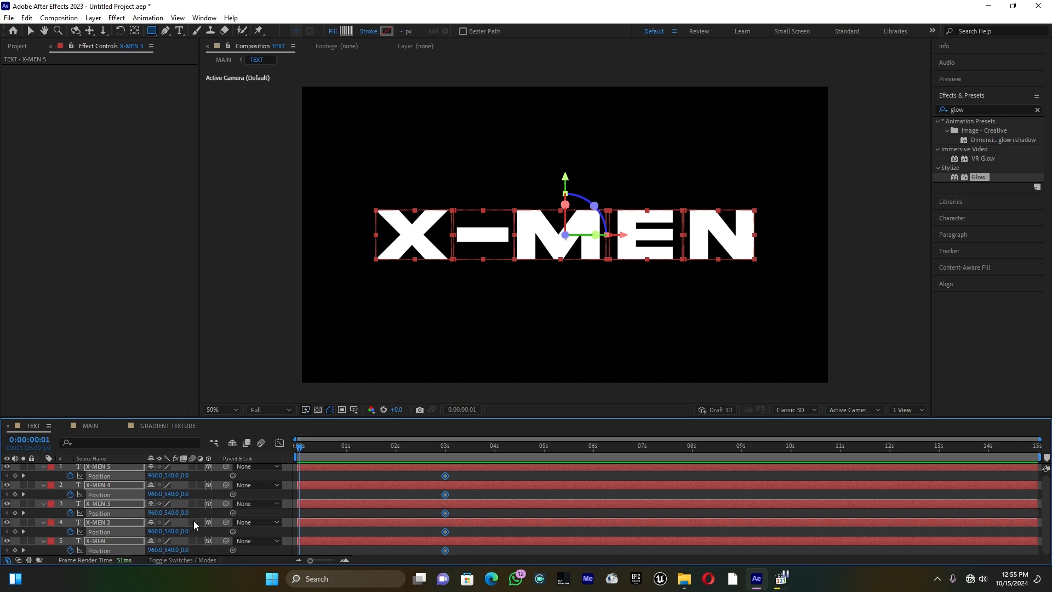
pyautogui.click(123, 550)
pyautogui.click(333, 514)
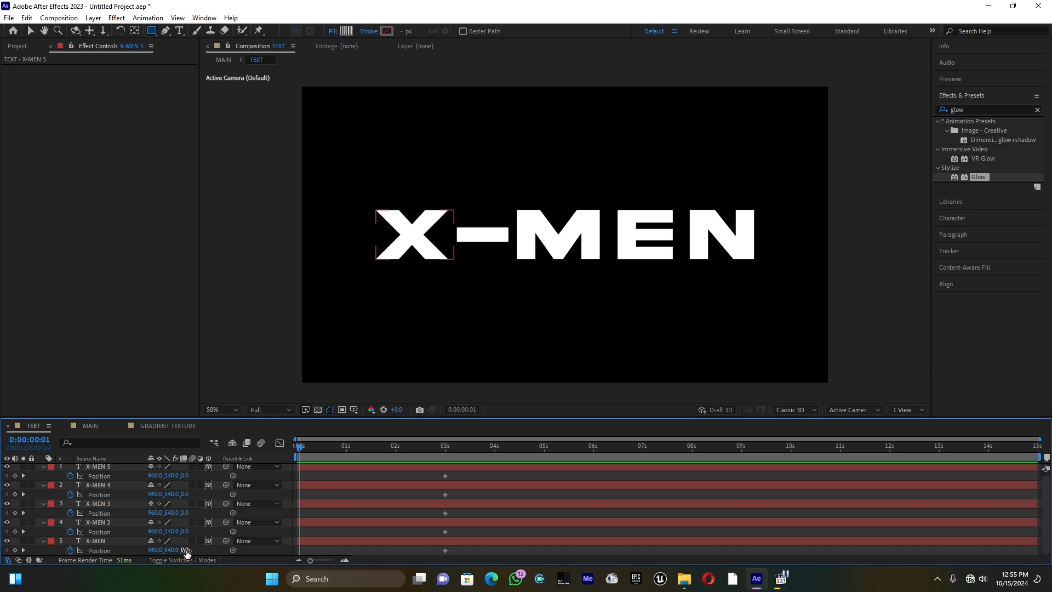
pyautogui.moveTo(186, 551); pyautogui.dragTo(144, 557)
pyautogui.click(53, 551)
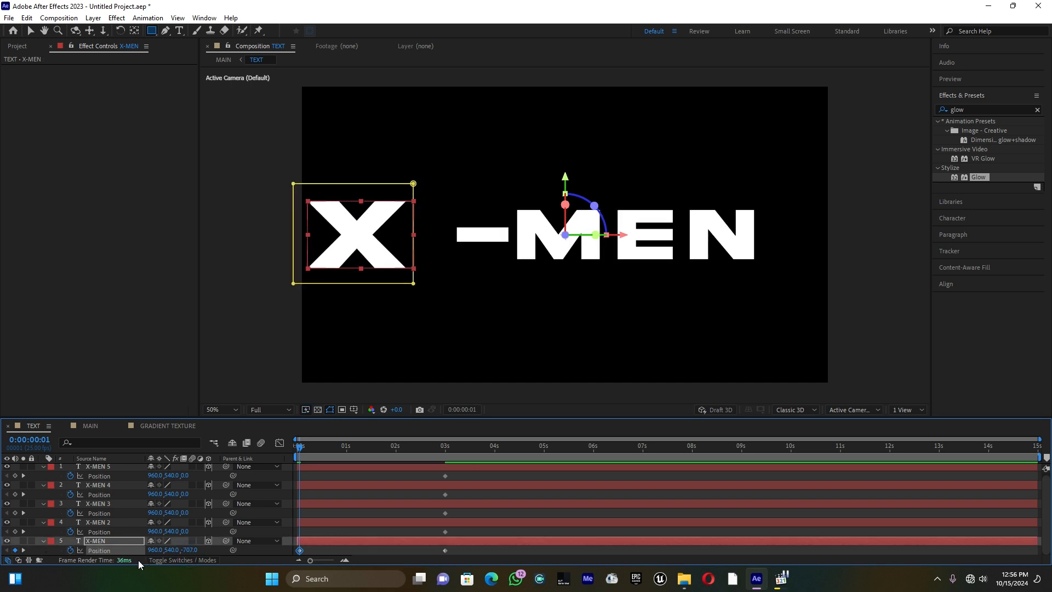
pyautogui.click(187, 549)
pyautogui.write('-2000')
pyautogui.press('Return')
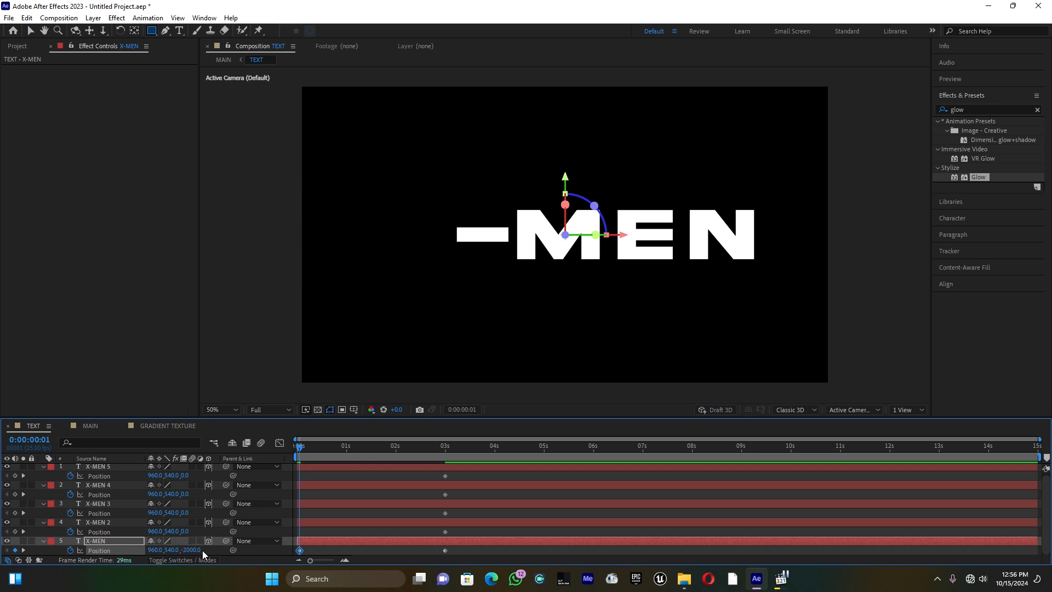
pyautogui.moveTo(194, 550); pyautogui.dragTo(395, 522)
# Step: Keyframe the Z position of the X-MEN 2 layer at about -2154 on the same frame
pyautogui.click(189, 549)
pyautogui.hotkey('ctrl', 'c')
pyautogui.click(185, 531)
pyautogui.hotkey('ctrl', 'v')
pyautogui.click(313, 532)
pyautogui.moveTo(190, 532); pyautogui.dragTo(88, 540)
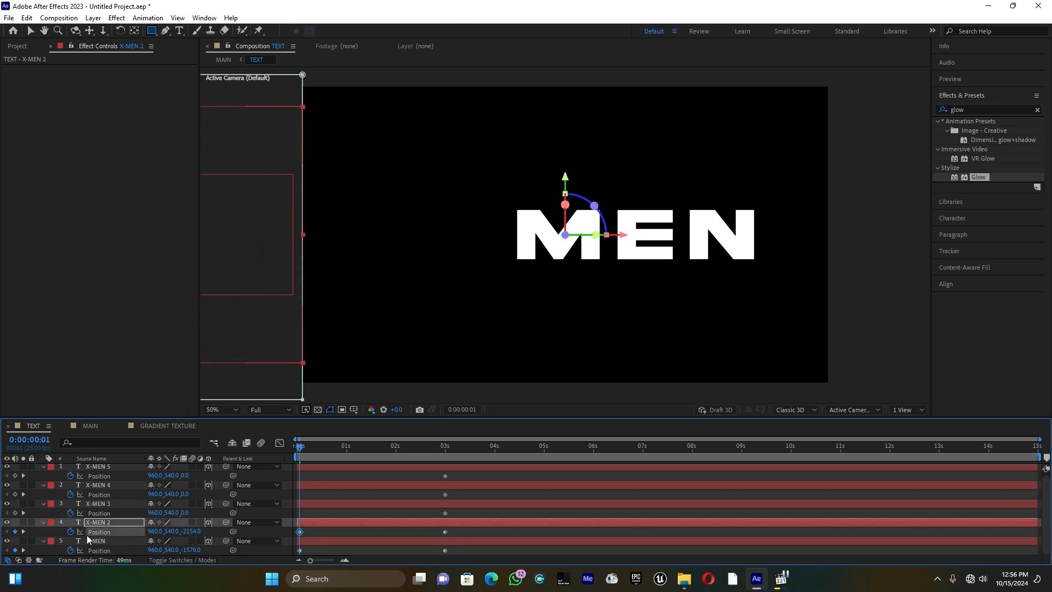
# Step: Keyframe the Z position of the X-MEN 3 layer at about -2704 so the letter M leaves the frame
pyautogui.moveTo(185, 512); pyautogui.dragTo(91, 516)
pyautogui.click(190, 513)
pyautogui.write('2500')
pyautogui.press('Return')
pyautogui.click(190, 512)
pyautogui.click(183, 511)
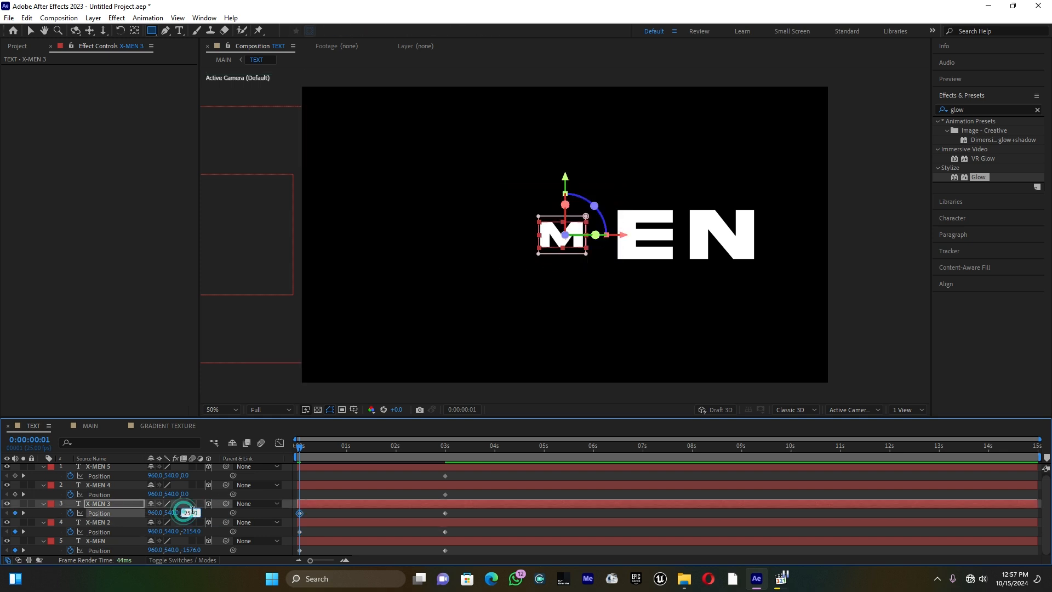
pyautogui.write('-')
pyautogui.press('Return')
pyautogui.moveTo(193, 513); pyautogui.dragTo(192, 509)
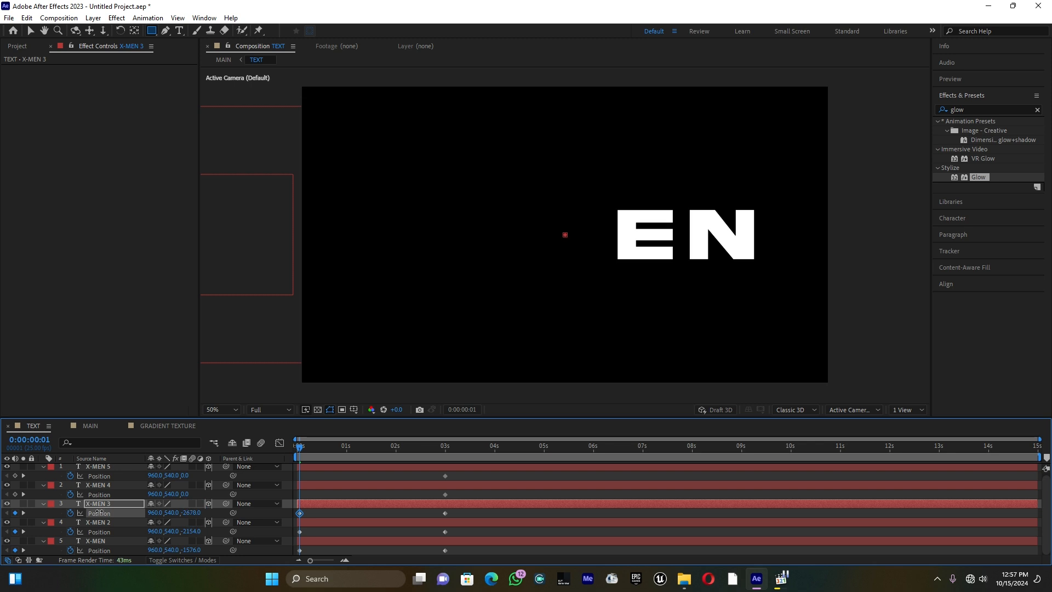
pyautogui.click(300, 498)
# Step: Keyframe the Z position of X-MEN 4 at about -2152 and of X-MEN 5 at about -1476
pyautogui.click(187, 493)
pyautogui.write('-2500')
pyautogui.press('Return')
pyautogui.moveTo(191, 494); pyautogui.dragTo(365, 472)
pyautogui.moveTo(190, 475); pyautogui.dragTo(102, 477)
pyautogui.click(483, 475)
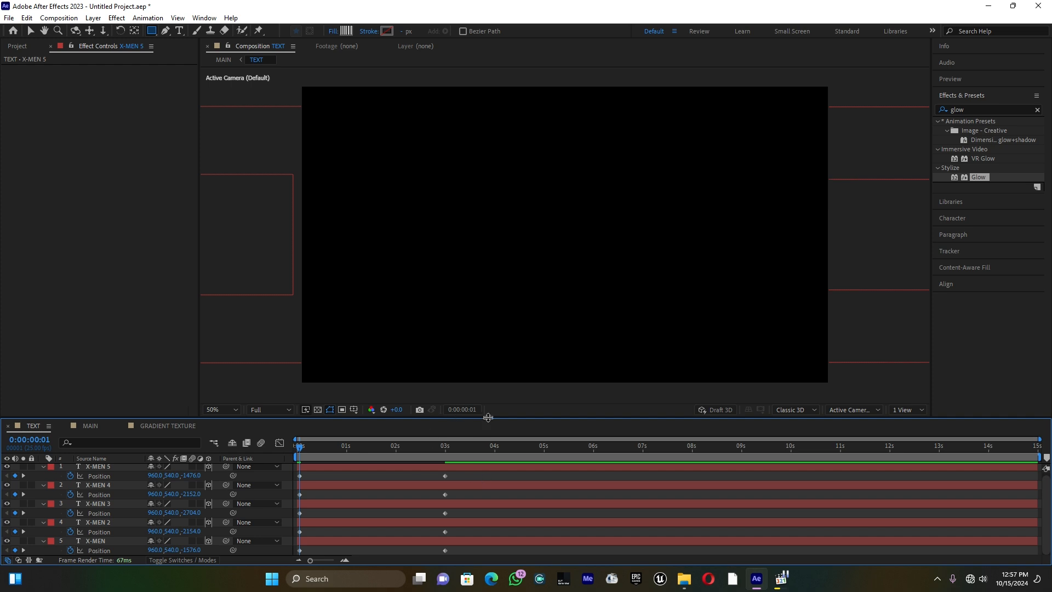
# Step: Enlarge the timeline area and apply Easy Ease to all Position keyframes of the five letter layers
pyautogui.moveTo(488, 417); pyautogui.dragTo(486, 400)
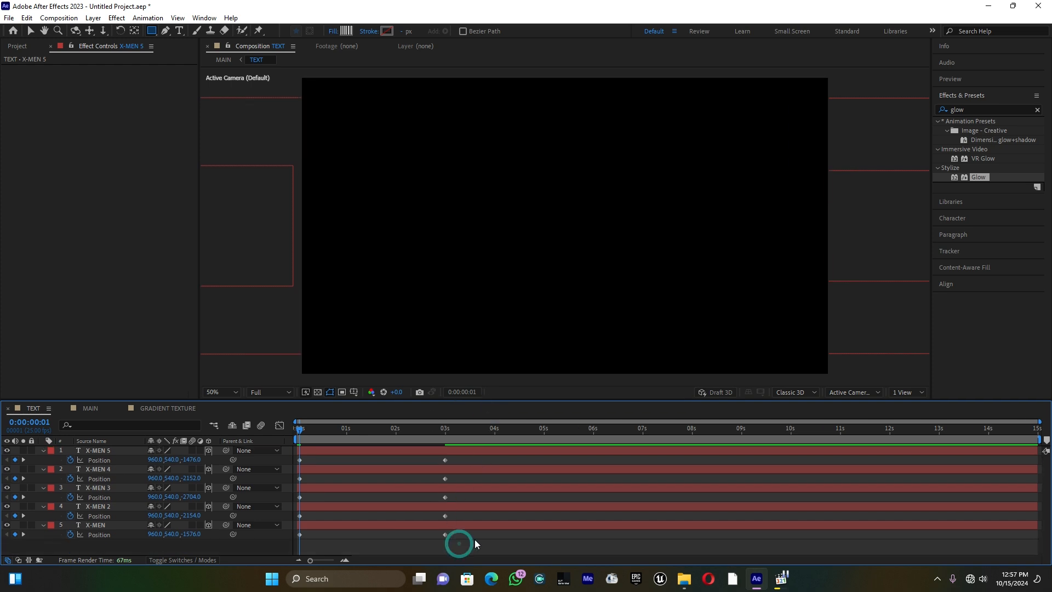
pyautogui.moveTo(483, 540); pyautogui.dragTo(299, 459)
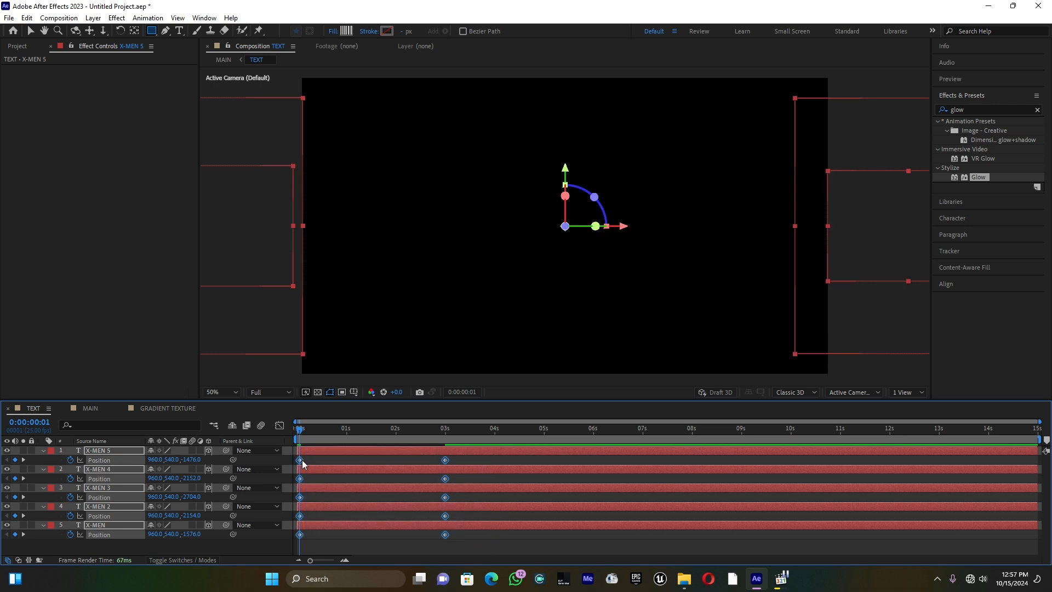
pyautogui.rightClick(300, 459)
pyautogui.moveTo(324, 456)
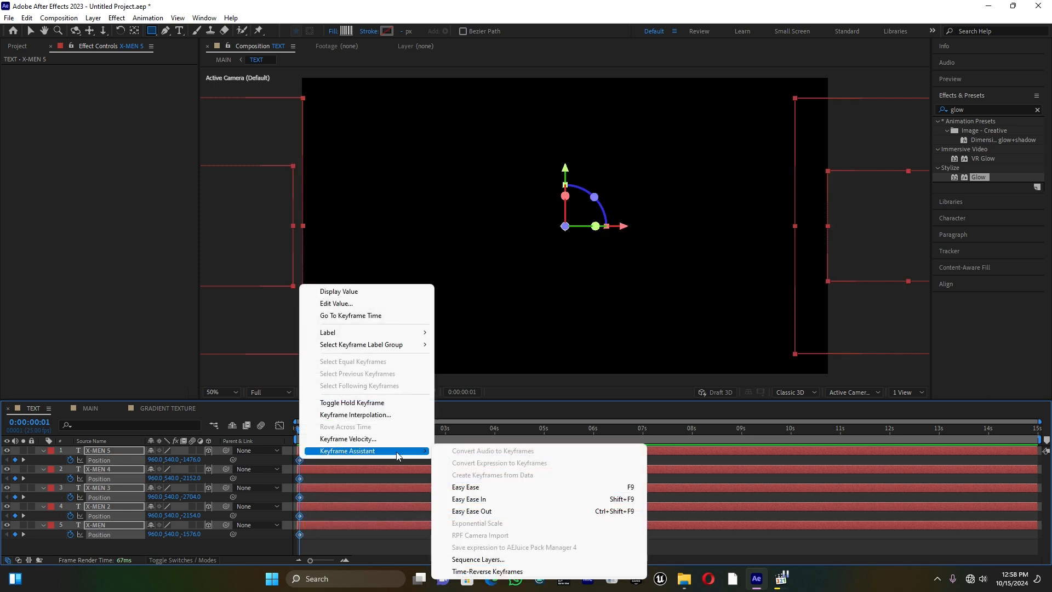
pyautogui.click(479, 486)
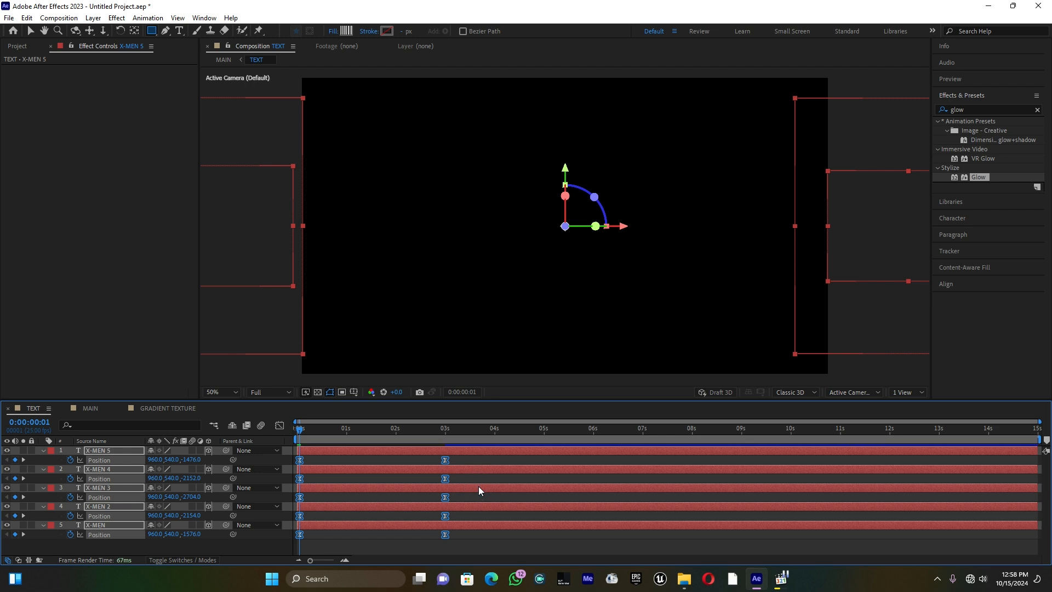
# Step: Reshape the Position speed graph so the letters' motion peaks near the start and slows gradually, and preview the animation
pyautogui.click(280, 426)
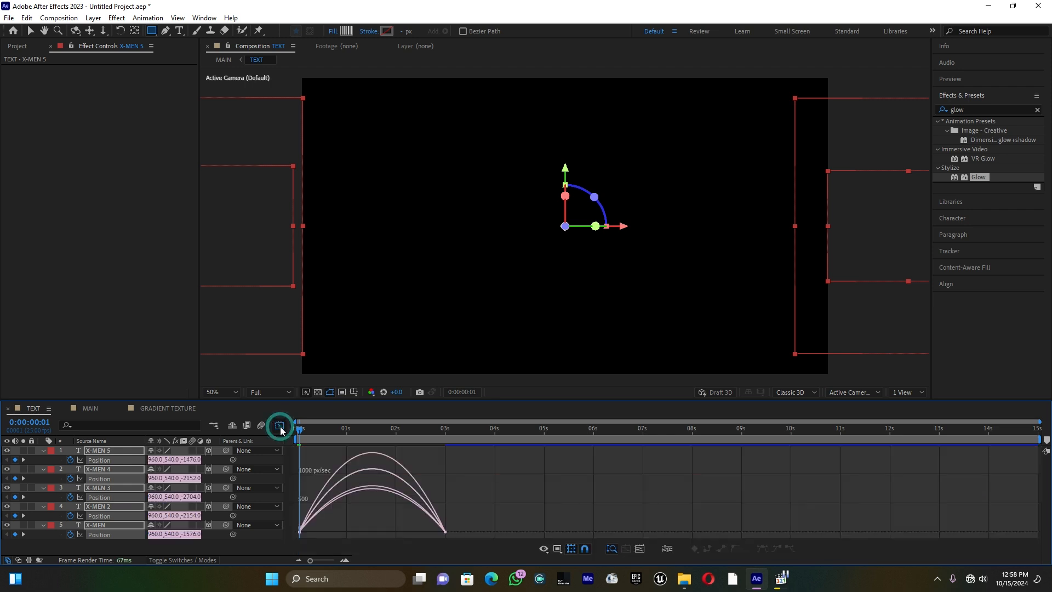
pyautogui.click(556, 550)
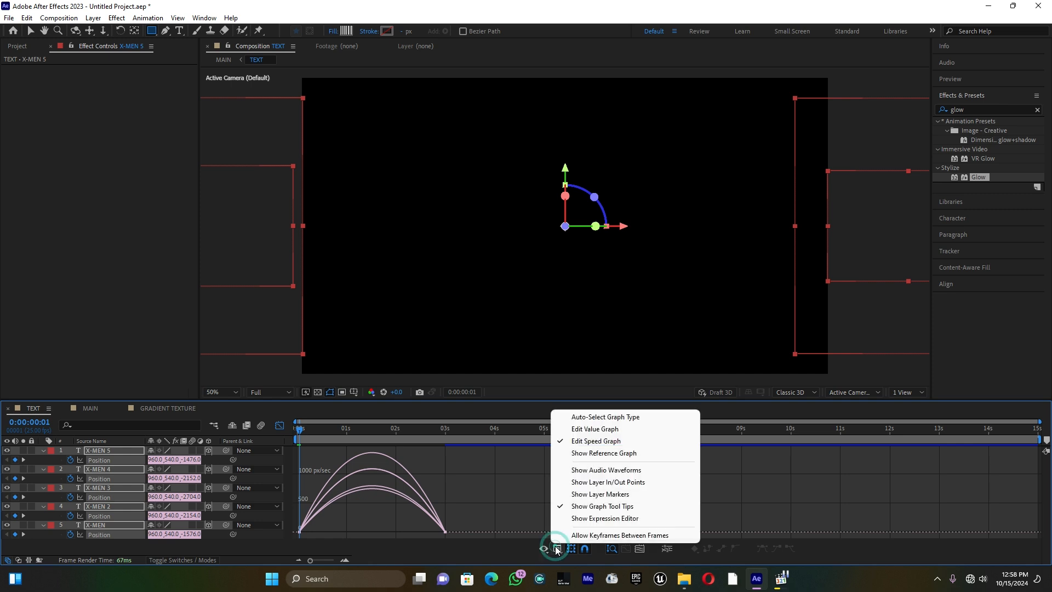
pyautogui.click(579, 442)
pyautogui.moveTo(484, 519); pyautogui.dragTo(315, 529)
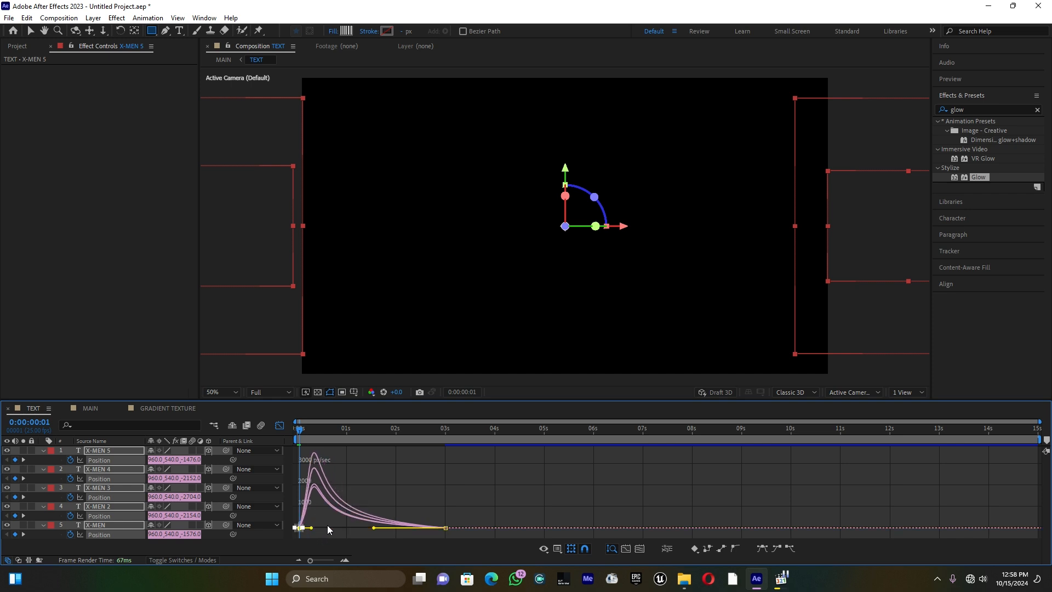
pyautogui.click(279, 425)
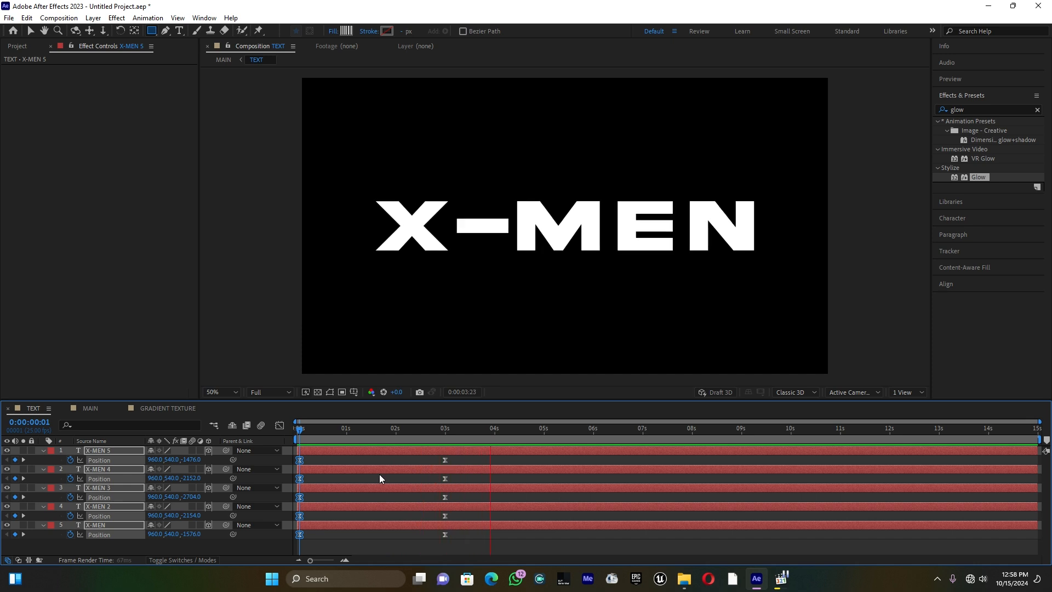
pyautogui.moveTo(327, 429); pyautogui.dragTo(290, 434)
pyautogui.press('space')
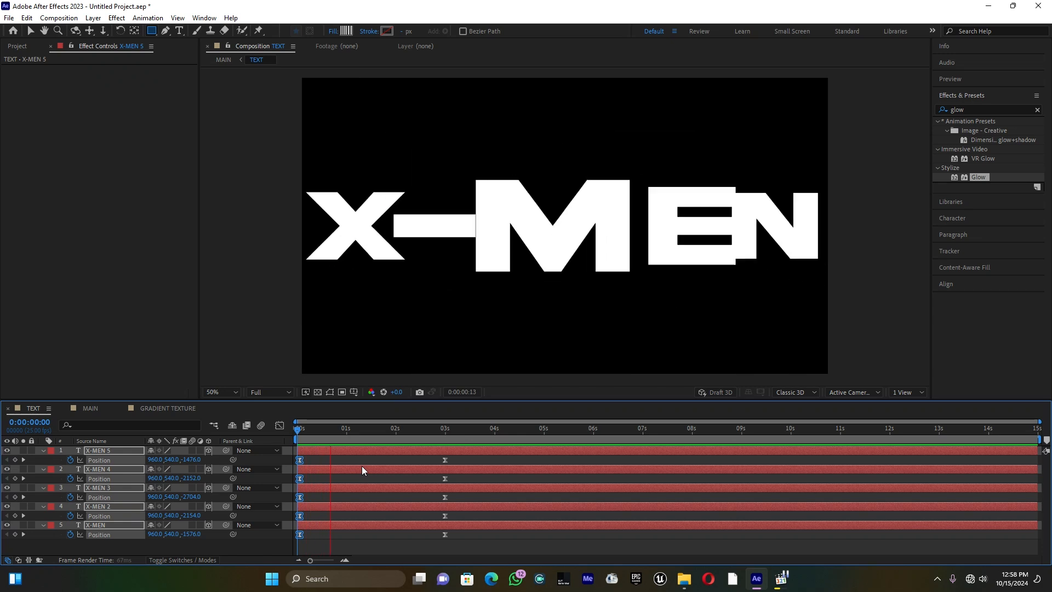
pyautogui.press('space')
pyautogui.press('space')
pyautogui.press('space')
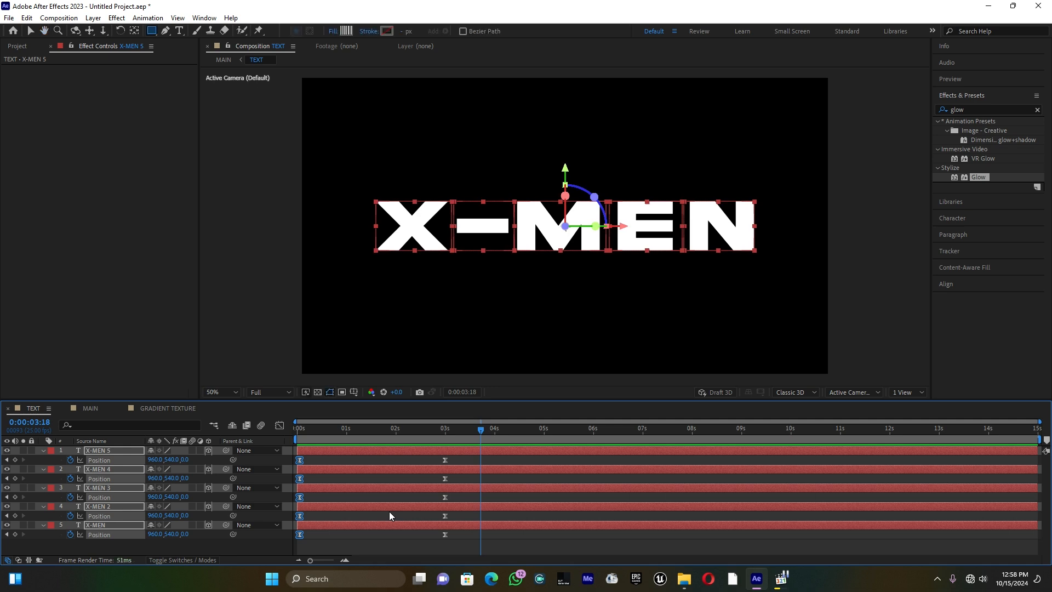
# Step: Shift the starting Position keyframes of all five layers to about 0.5 seconds and preview the animation
pyautogui.moveTo(463, 549); pyautogui.dragTo(285, 448)
pyautogui.click(280, 426)
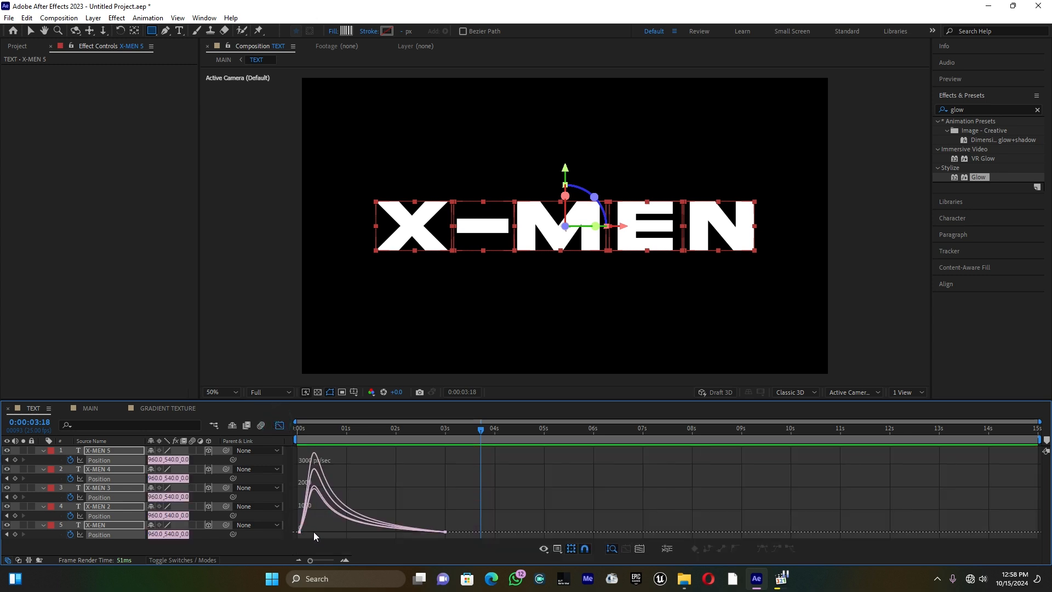
pyautogui.moveTo(283, 520); pyautogui.dragTo(324, 529)
pyautogui.press('j')
pyautogui.press('j')
pyautogui.click(280, 426)
pyautogui.moveTo(485, 458); pyautogui.dragTo(321, 464)
pyautogui.click(355, 536)
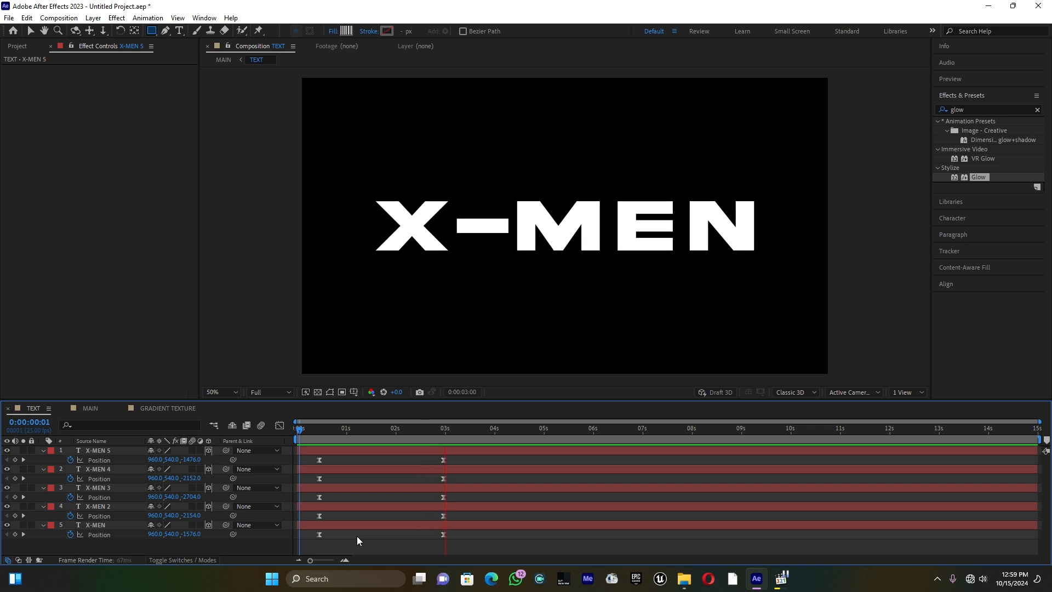
pyautogui.press('space')
pyautogui.click(360, 537)
# Step: Stagger layers X-MEN 2 through X-MEN 5 in time, each starting about 0.25 seconds after the layer below, and preview the result
pyautogui.click(329, 507)
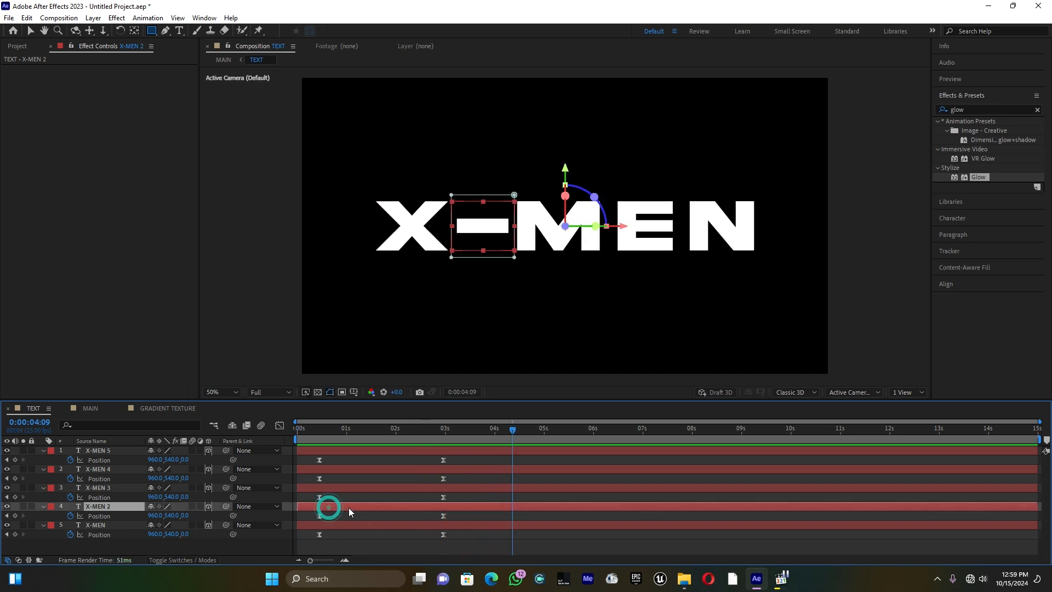
pyautogui.moveTo(328, 505); pyautogui.dragTo(403, 455)
pyautogui.click(338, 487)
pyautogui.click(336, 468)
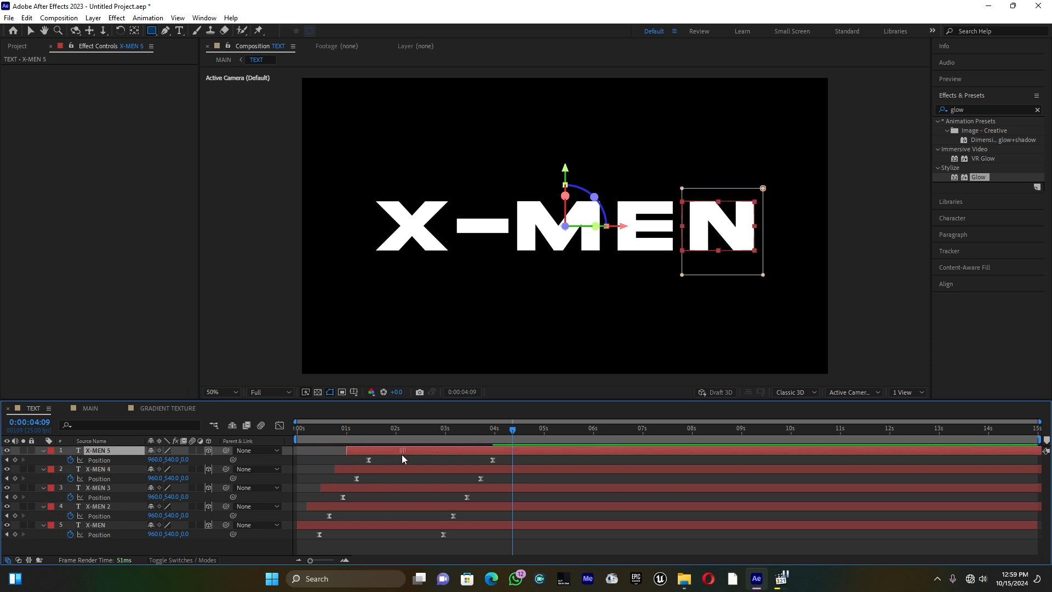
pyautogui.press('space')
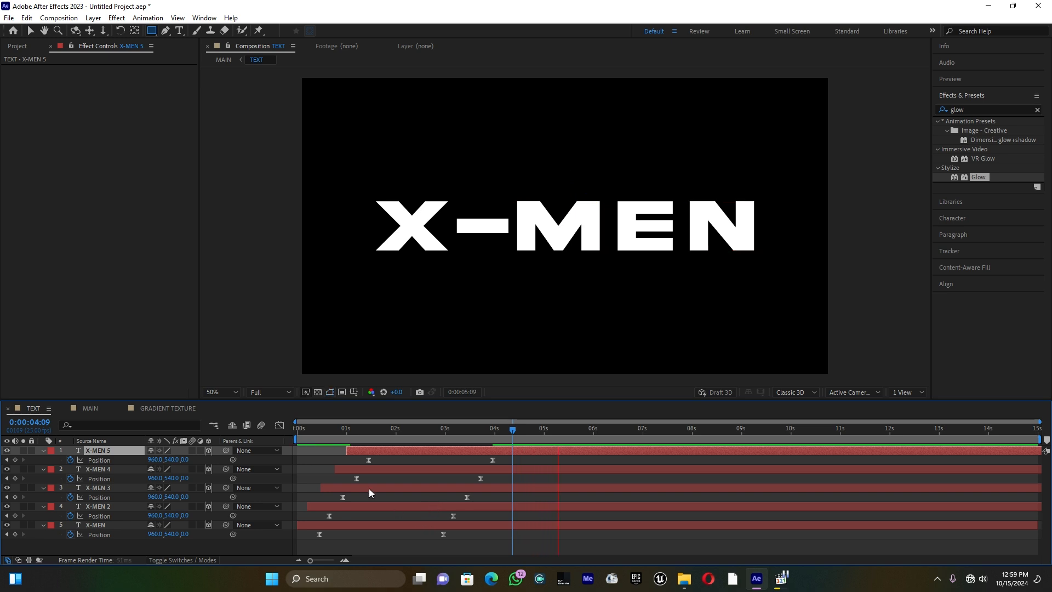
# Step: Move the ending Position keyframes of all five letter layers earlier, staggered from about 2.5 to 3.1 seconds, and preview the animation
pyautogui.moveTo(331, 432); pyautogui.dragTo(285, 439)
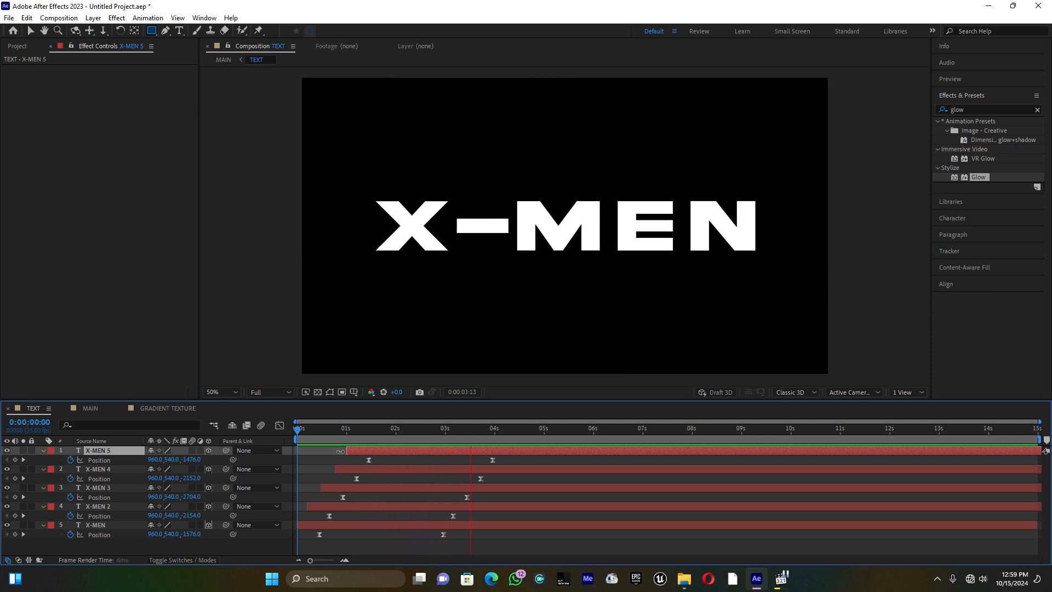
pyautogui.click(313, 429)
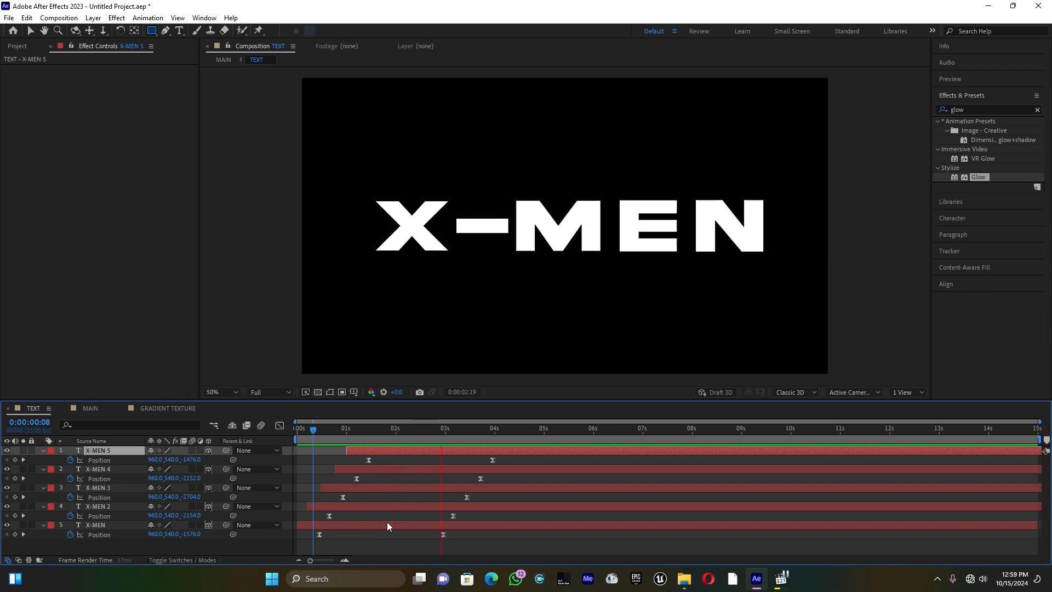
pyautogui.press('space')
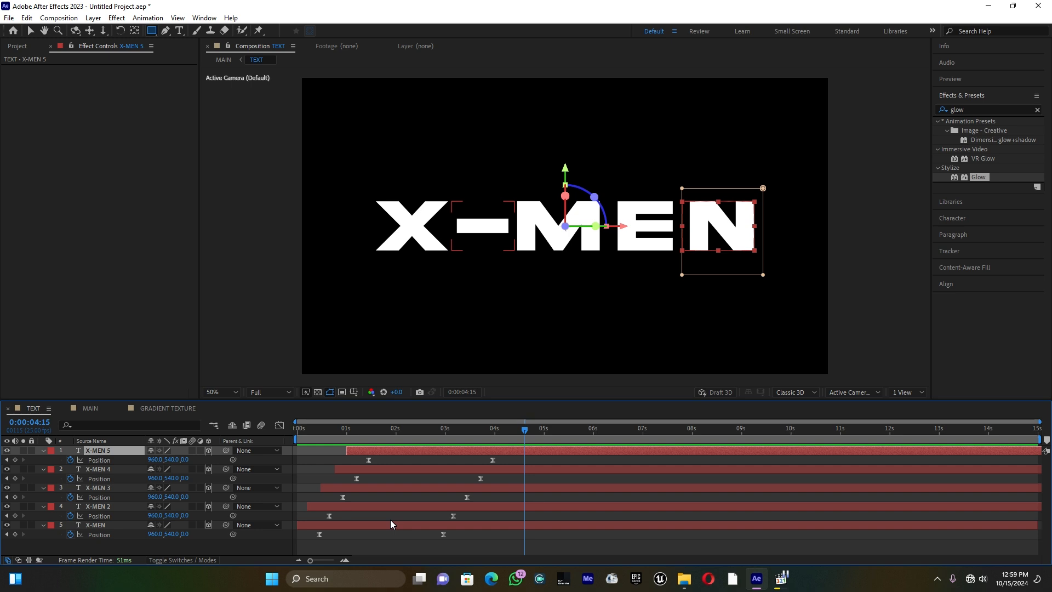
pyautogui.moveTo(443, 535); pyautogui.dragTo(444, 478)
pyautogui.moveTo(493, 459); pyautogui.dragTo(451, 459)
pyautogui.click(299, 431)
pyautogui.press('space')
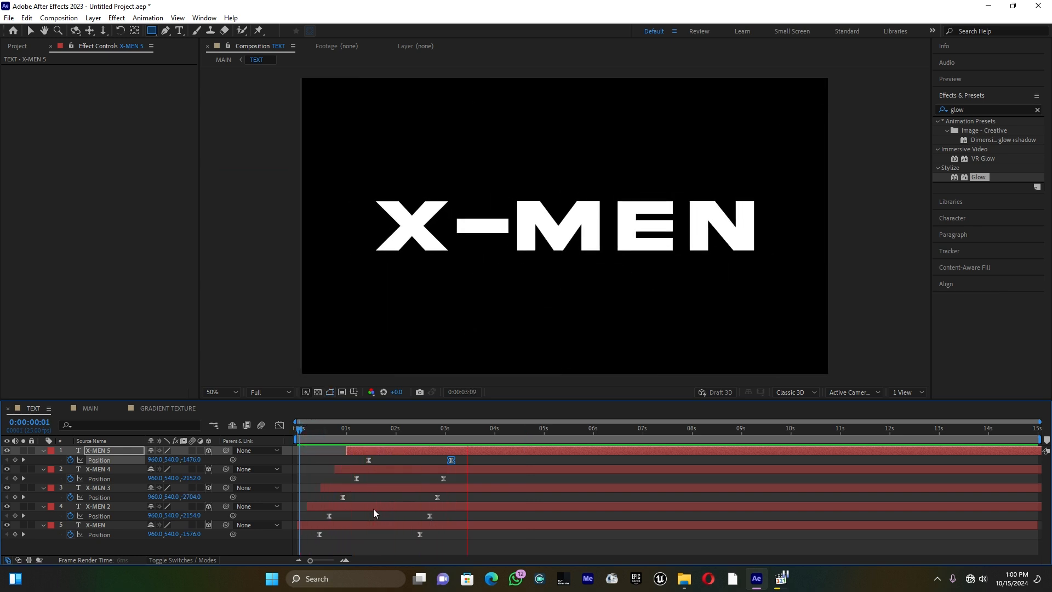
pyautogui.press('space')
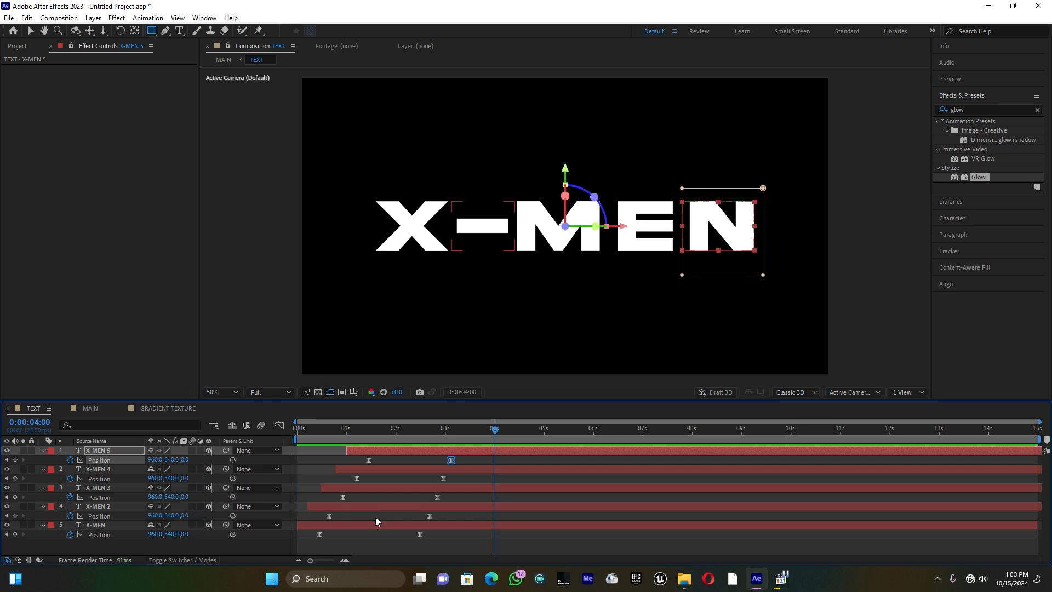
# Step: Collapse the revealed Position properties of the five letter layers in the timeline
pyautogui.click(43, 450)
pyautogui.click(42, 459)
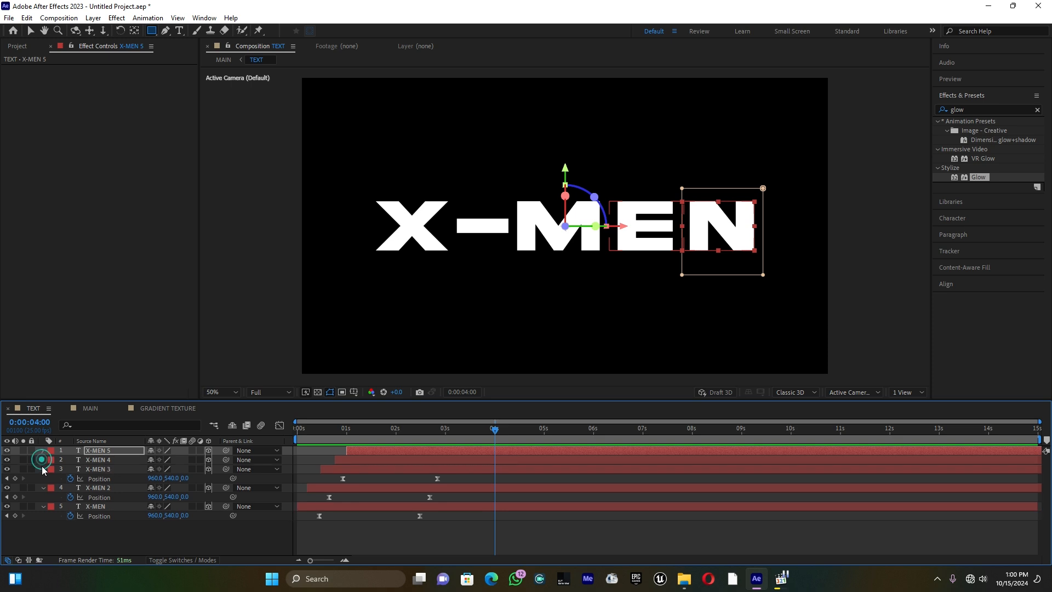
pyautogui.click(43, 469)
pyautogui.click(42, 478)
pyautogui.click(44, 489)
# Step: Add a null object to the TEXT composition and parent all five letter layers to it
pyautogui.click(108, 535)
pyautogui.rightClick(121, 527)
pyautogui.moveTo(157, 390)
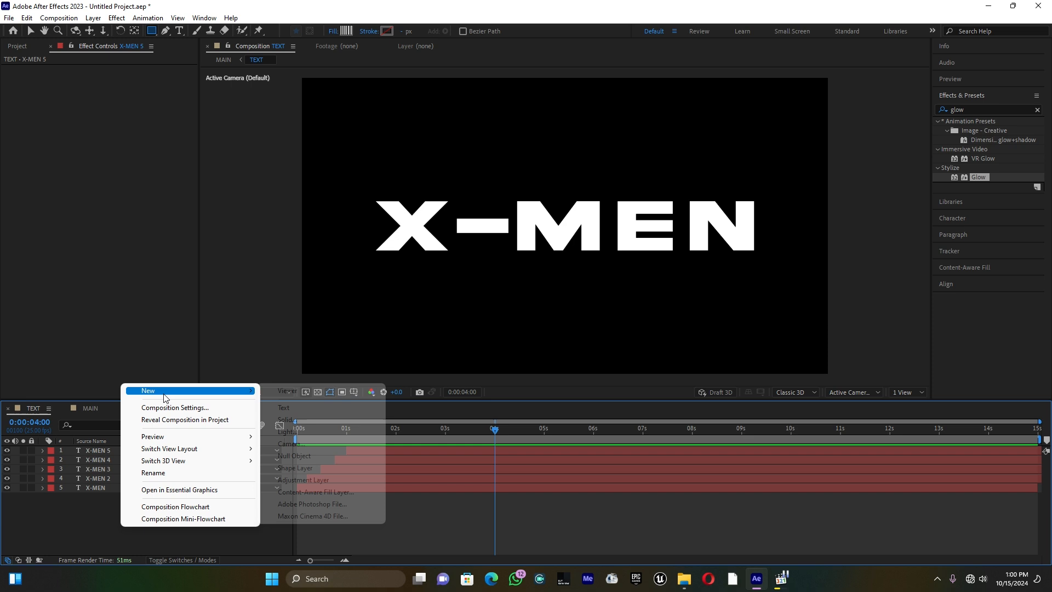
pyautogui.click(311, 456)
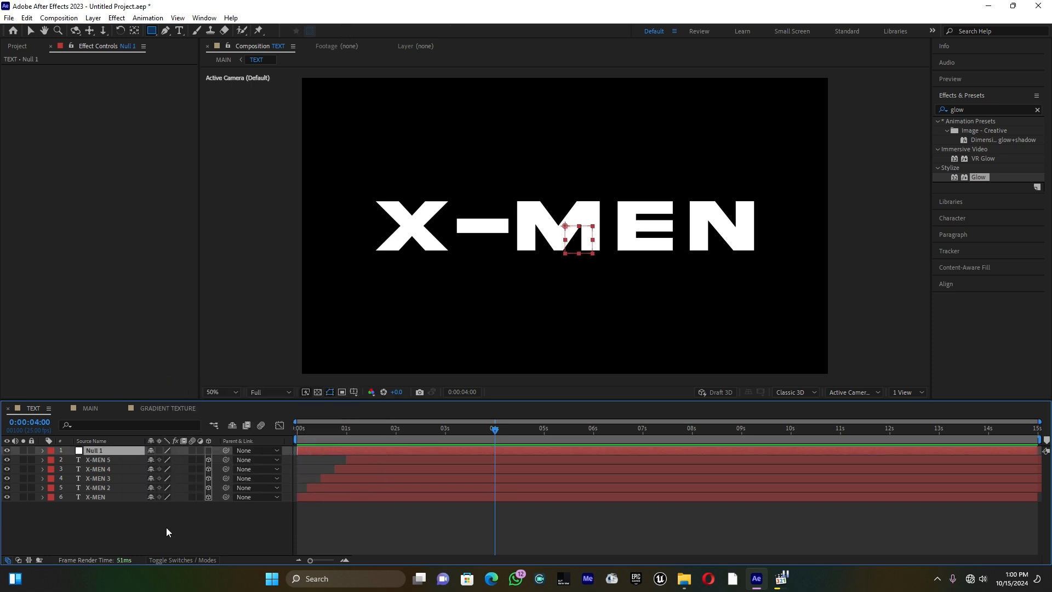
pyautogui.moveTo(155, 528); pyautogui.dragTo(87, 458)
pyautogui.moveTo(226, 461); pyautogui.dragTo(100, 449)
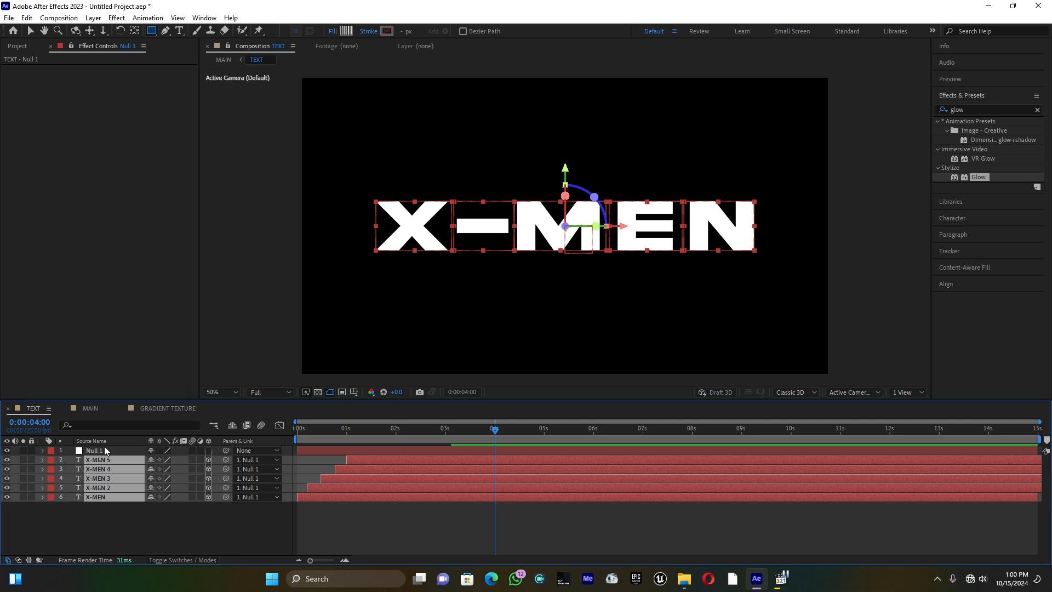
# Step: Keyframe the null's Rotation from -16° at about 0.65 seconds to 0° at 0:00:02:04
pyautogui.click(101, 452)
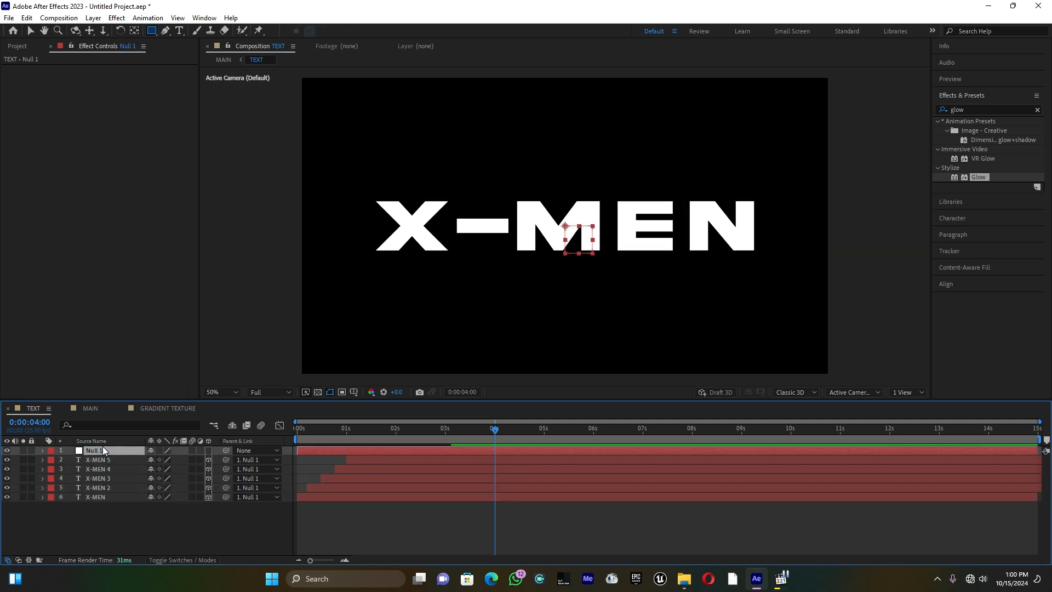
pyautogui.press('r')
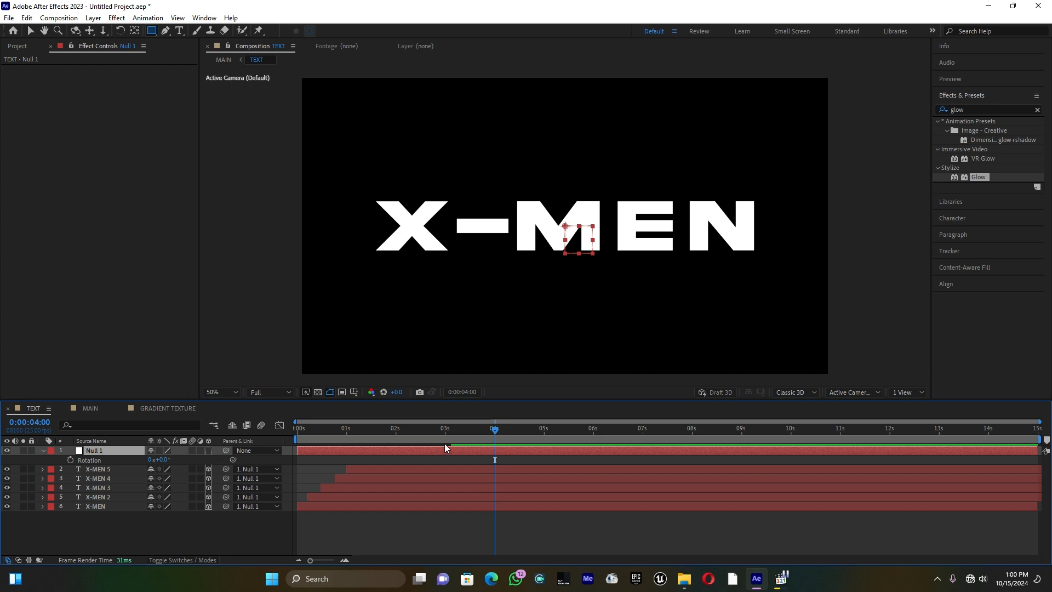
pyautogui.moveTo(494, 434); pyautogui.dragTo(406, 447)
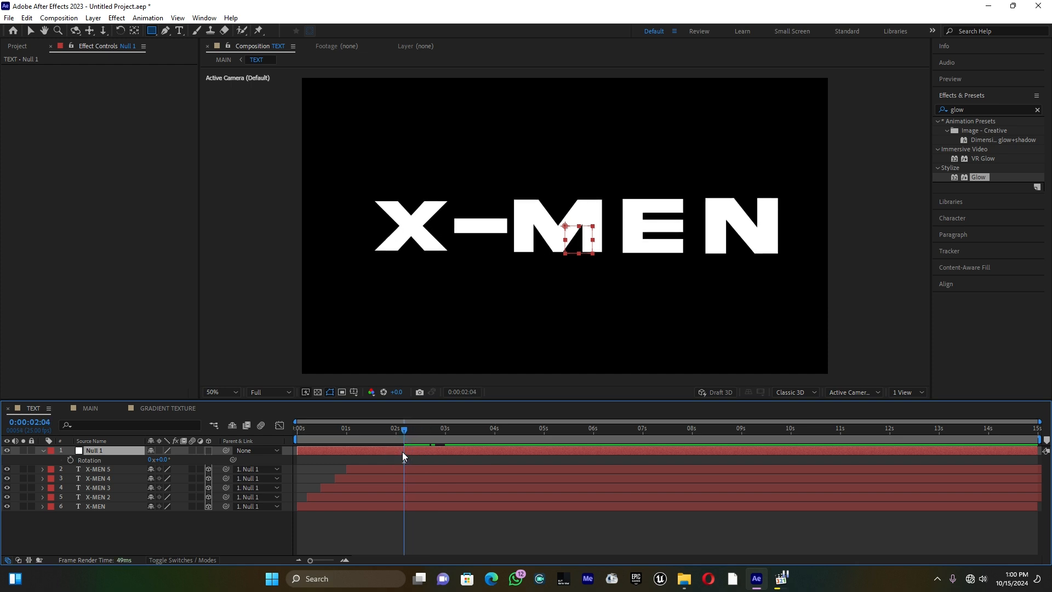
pyautogui.click(70, 460)
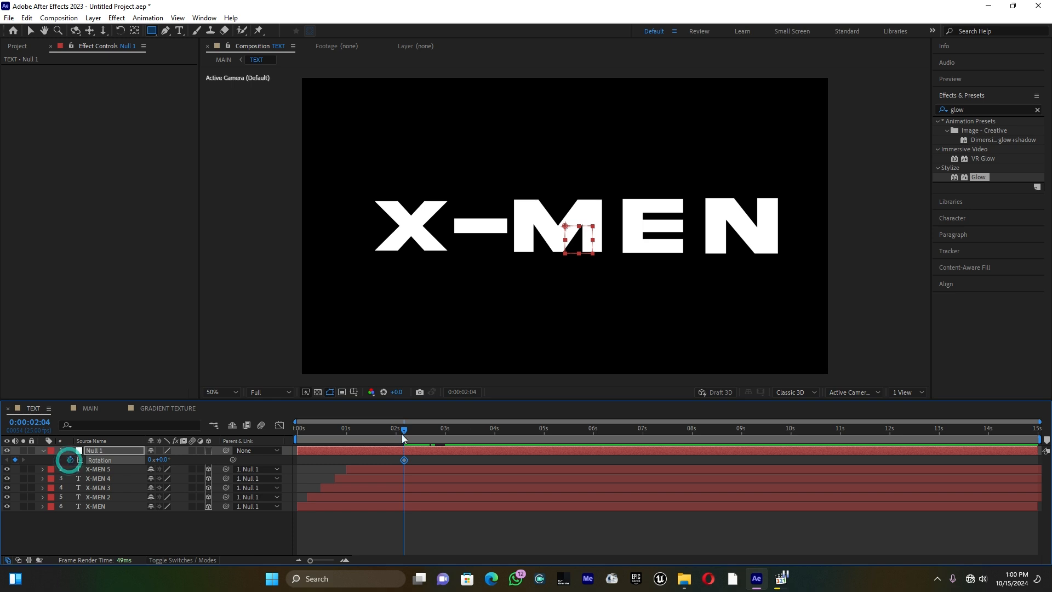
pyautogui.moveTo(404, 433); pyautogui.dragTo(363, 434)
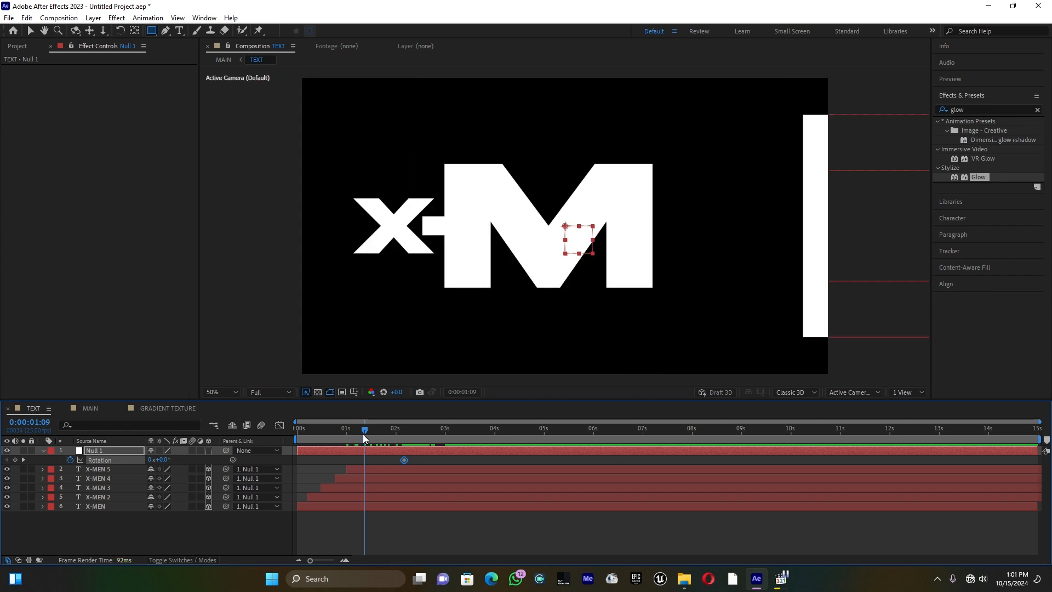
pyautogui.moveTo(159, 460)
pyautogui.mouseDown()
pyautogui.moveTo(168, 460)
pyautogui.moveTo(155, 459)
pyautogui.mouseUp()
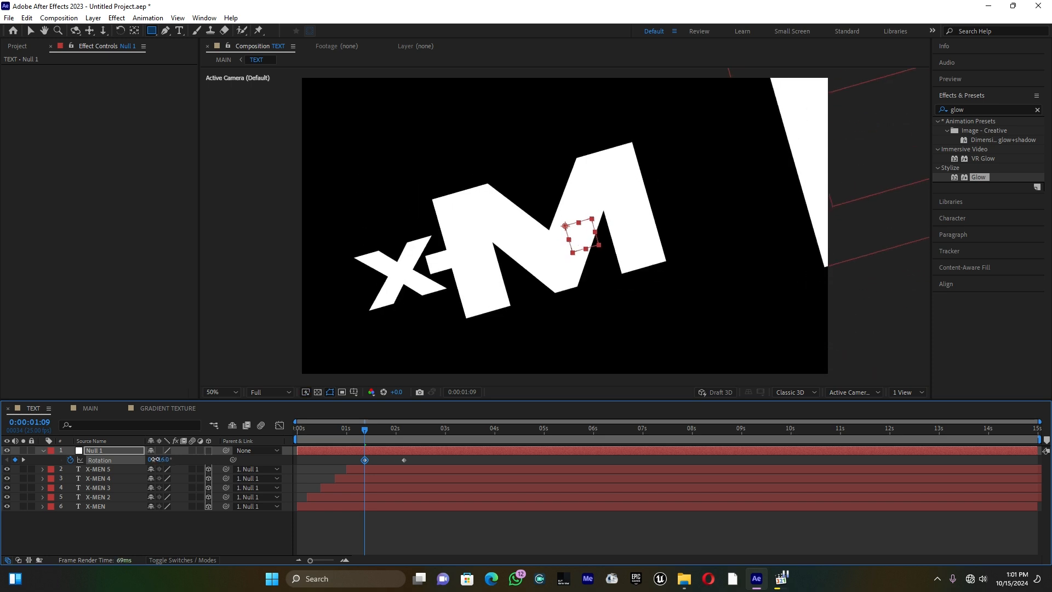
pyautogui.moveTo(362, 460); pyautogui.dragTo(337, 461)
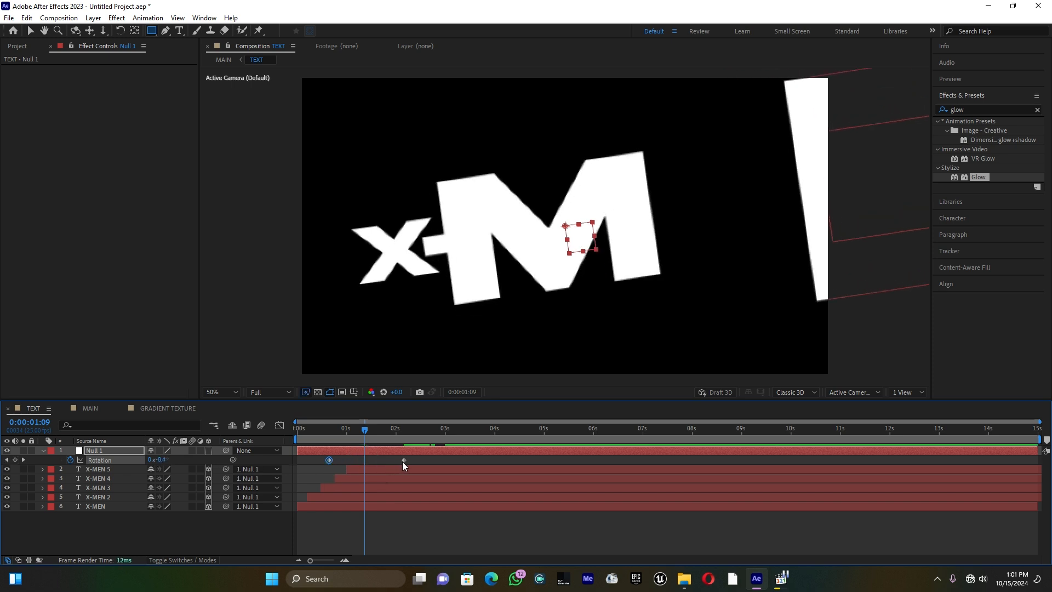
pyautogui.moveTo(327, 435)
pyautogui.mouseDown()
pyautogui.moveTo(315, 433)
pyautogui.moveTo(337, 431)
pyautogui.moveTo(322, 437)
pyautogui.mouseUp()
# Step: Apply Easy Ease to both Rotation keyframes of the null
pyautogui.moveTo(408, 458); pyautogui.dragTo(326, 461)
pyautogui.rightClick(328, 458)
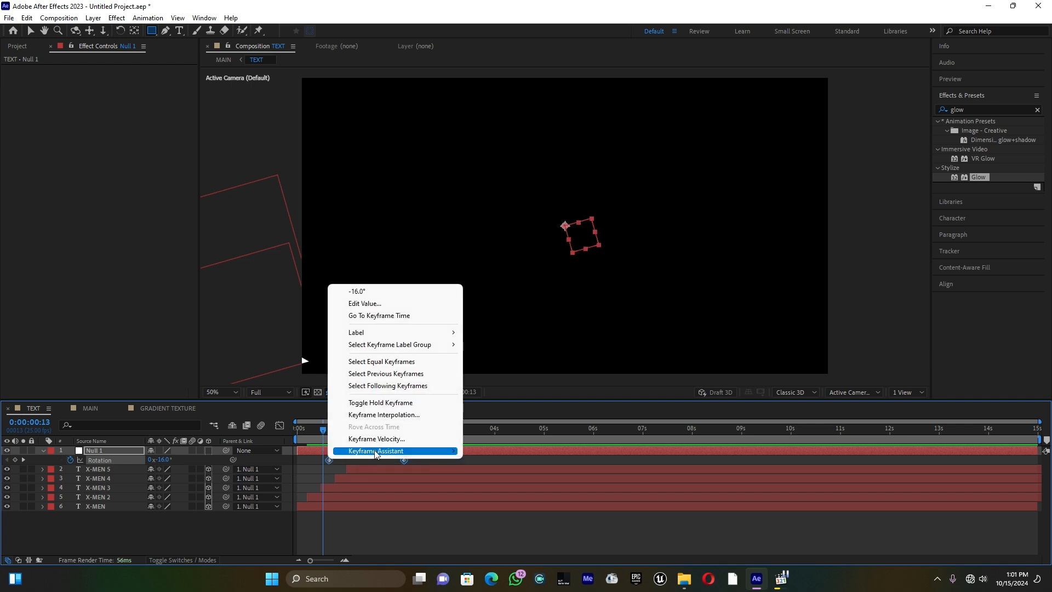
pyautogui.moveTo(375, 454)
pyautogui.click(498, 484)
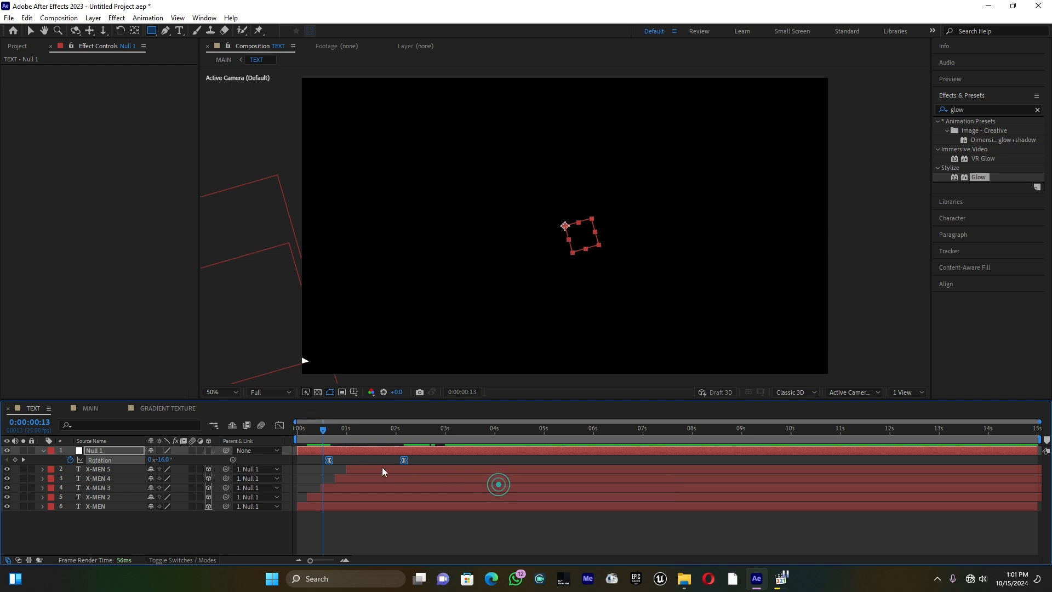
# Step: Reshape the null's Rotation speed graph so the turn peaks early and slows gradually, and preview the animation
pyautogui.click(279, 426)
pyautogui.moveTo(392, 527); pyautogui.dragTo(314, 535)
pyautogui.moveTo(391, 529); pyautogui.dragTo(369, 525)
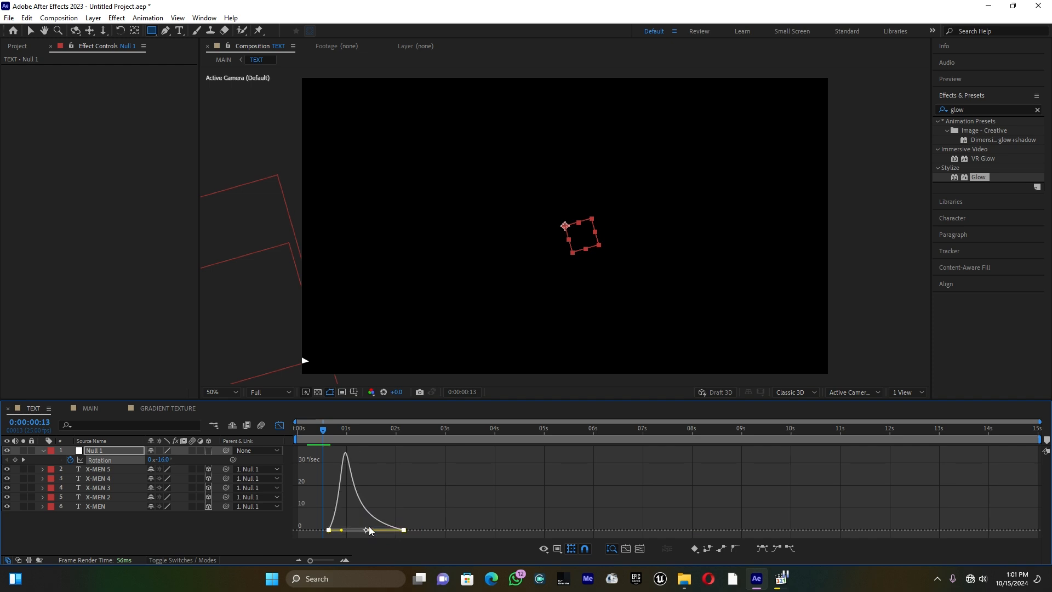
pyautogui.click(279, 426)
pyautogui.press('space')
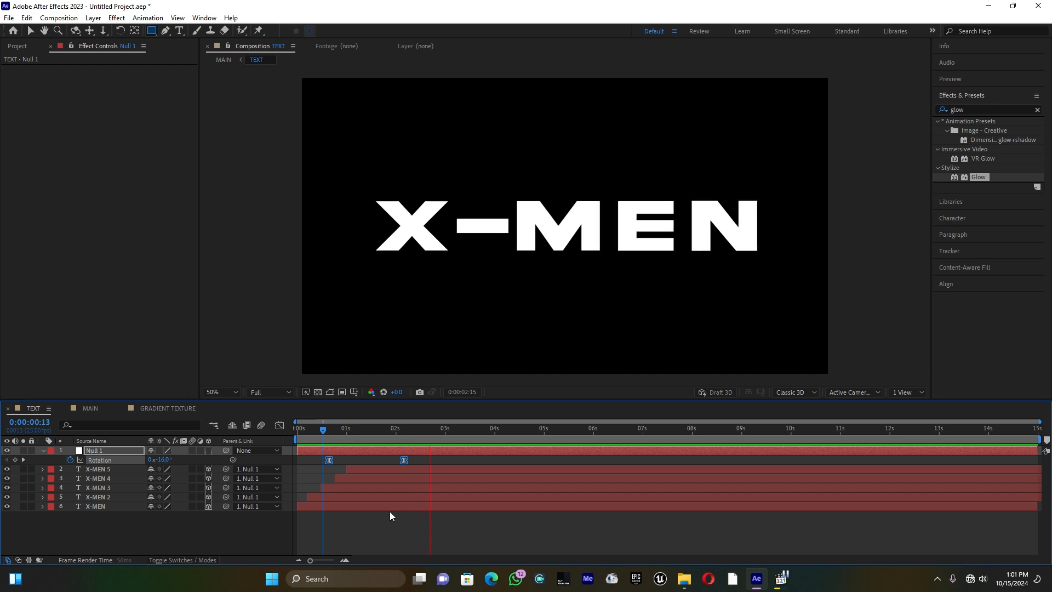
pyautogui.click(302, 431)
pyautogui.press('space')
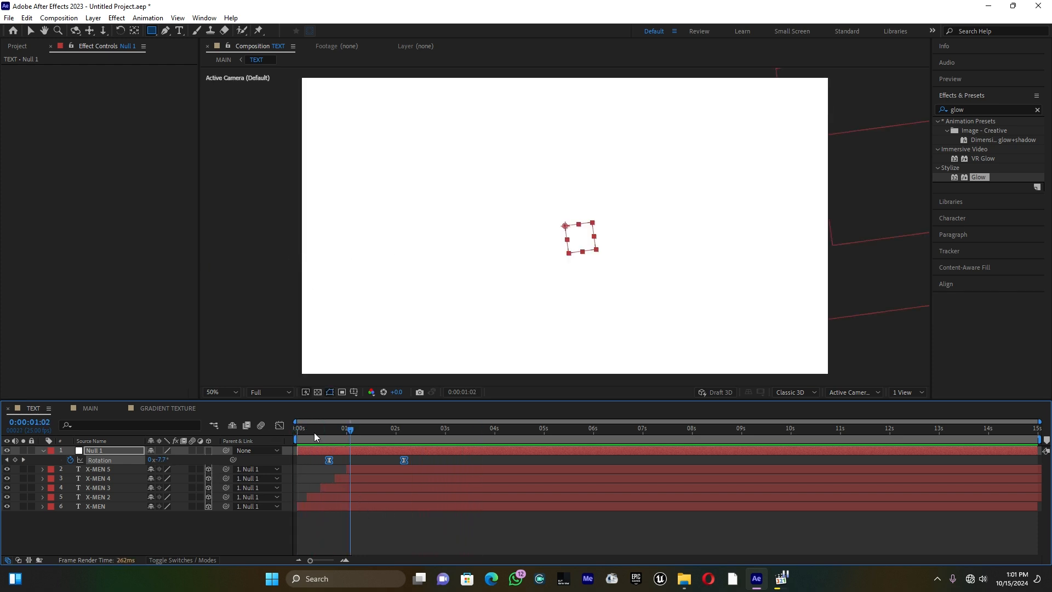
pyautogui.moveTo(314, 432); pyautogui.dragTo(281, 431)
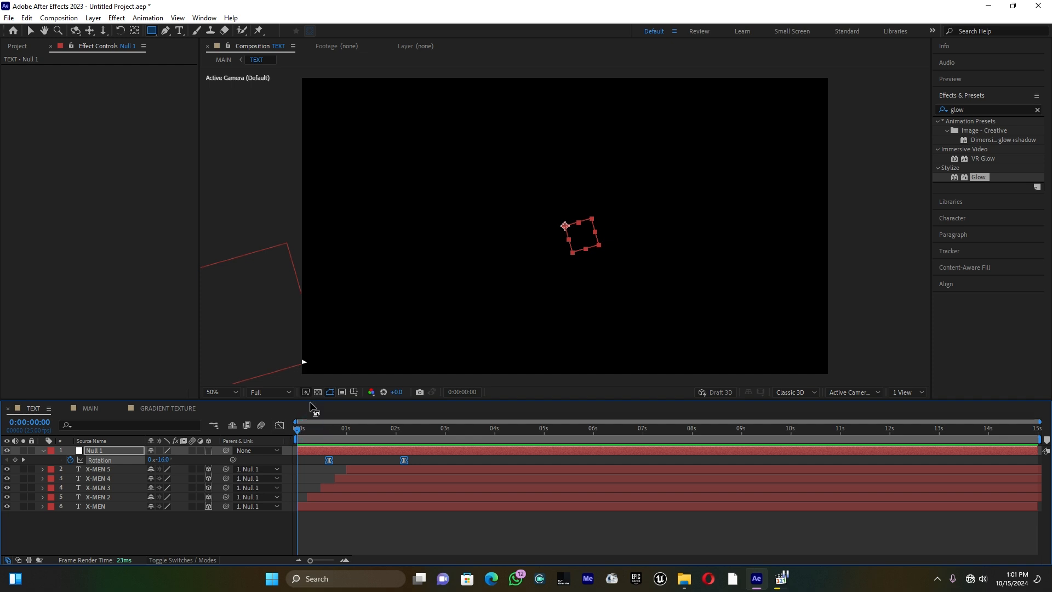
# Step: Set the X-MEN layer's starting Position keyframe at 0:00:00:11 to a Z value of -1609, preview the animation, and collapse the layer
pyautogui.click(313, 504)
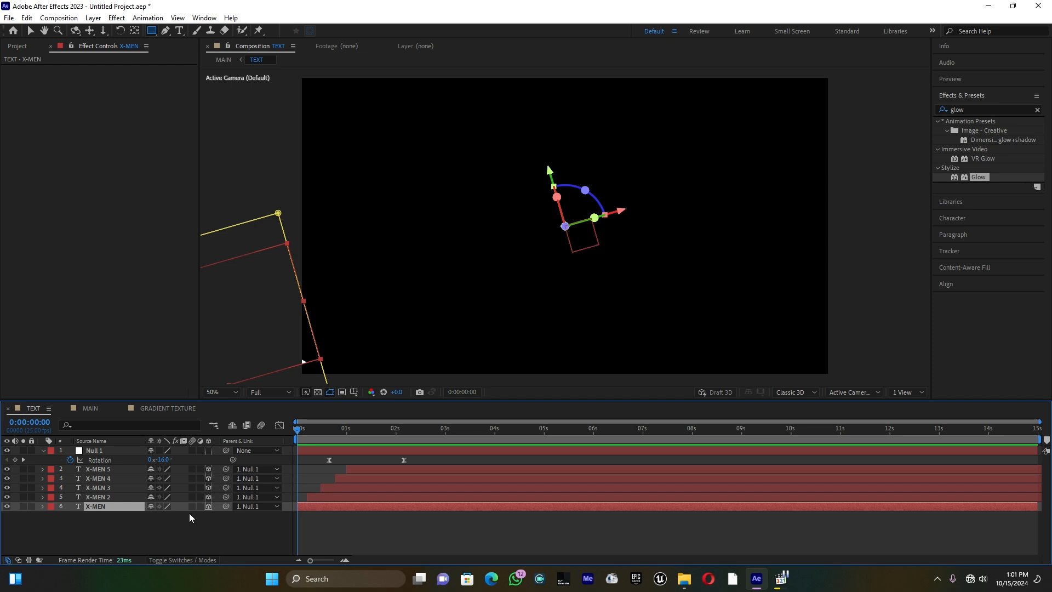
pyautogui.press('p')
pyautogui.moveTo(323, 433); pyautogui.dragTo(320, 432)
pyautogui.click(320, 516)
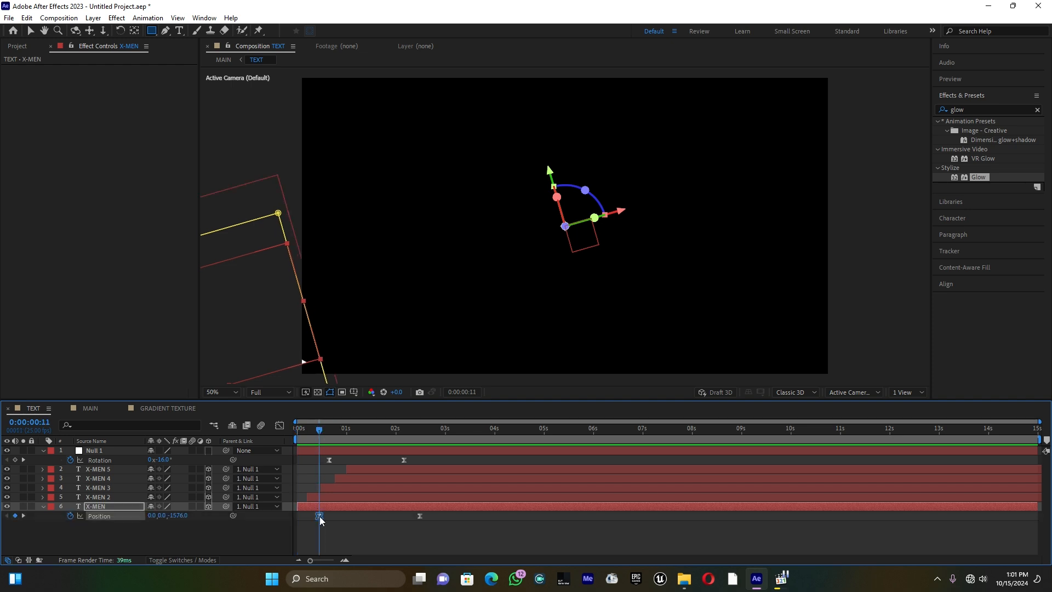
pyautogui.moveTo(176, 516); pyautogui.dragTo(170, 518)
pyautogui.click(374, 528)
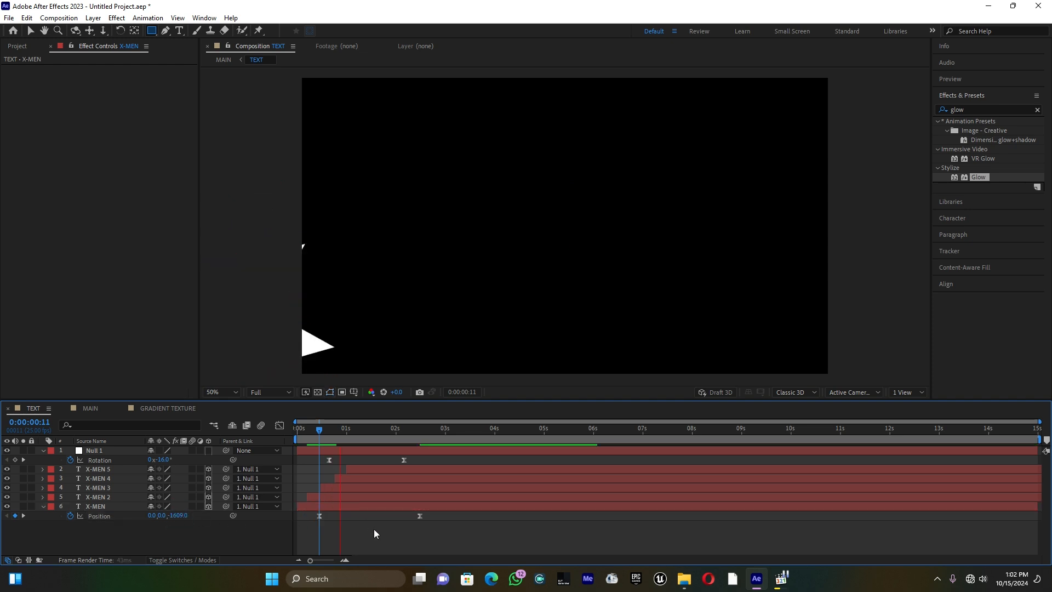
pyautogui.press('space')
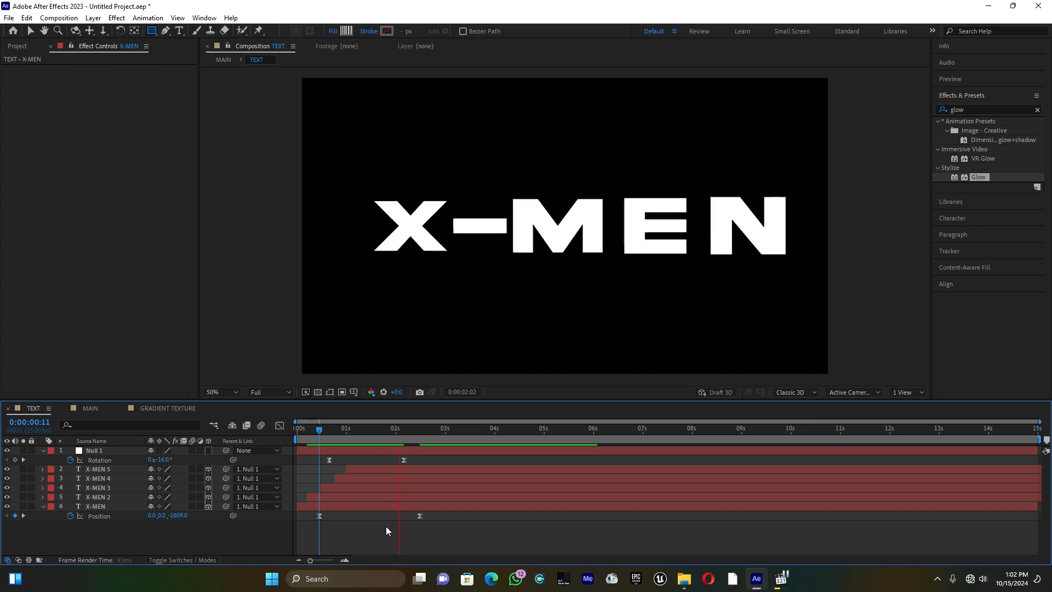
pyautogui.press('space')
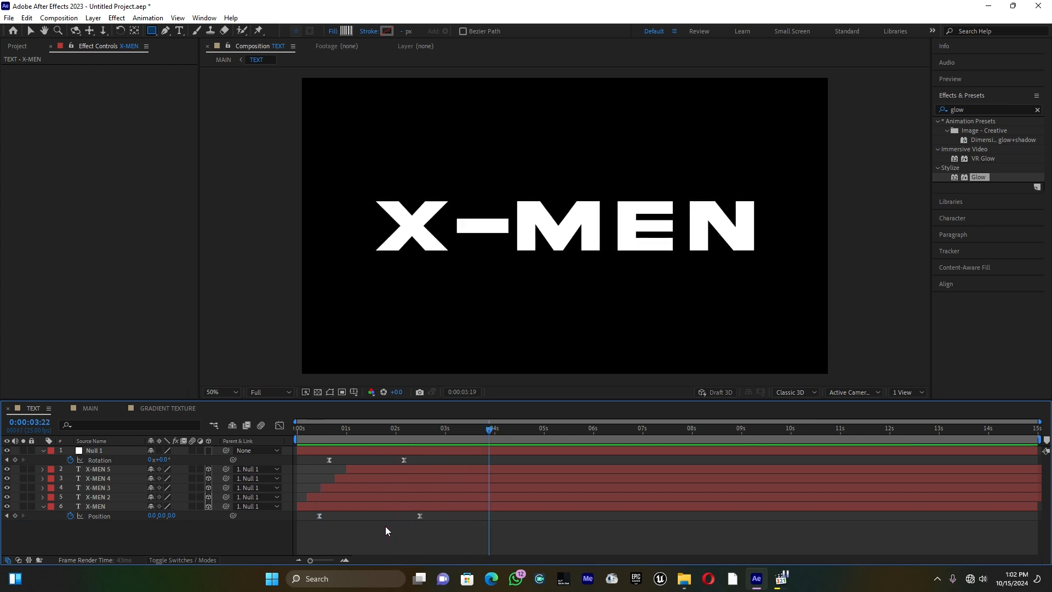
pyautogui.click(355, 505)
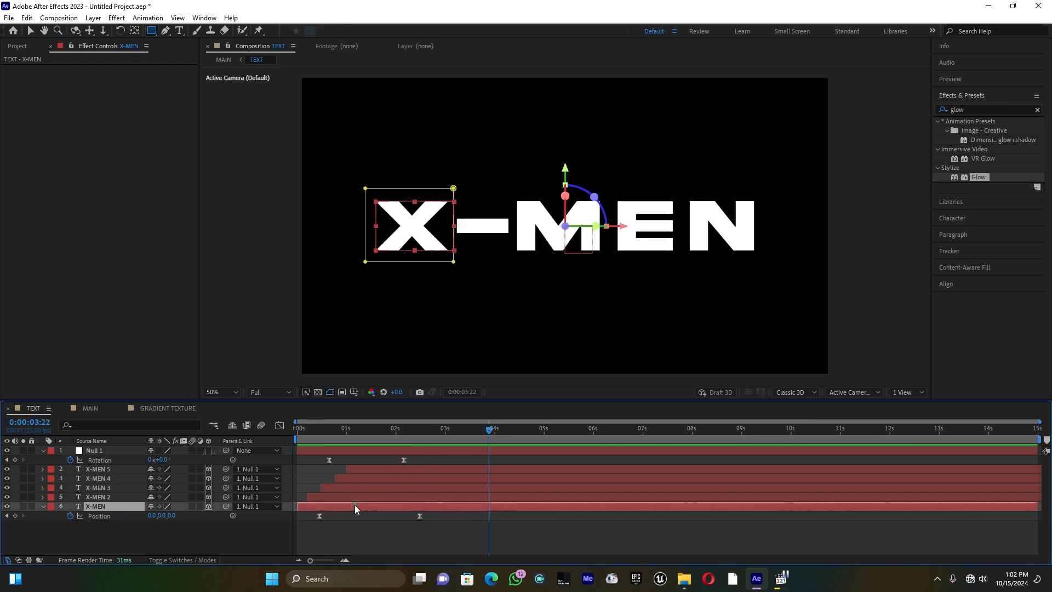
pyautogui.press('u')
# Step: Switch to the MAIN composition and preview the glowing metallic title animation from the start
pyautogui.moveTo(338, 428); pyautogui.dragTo(298, 432)
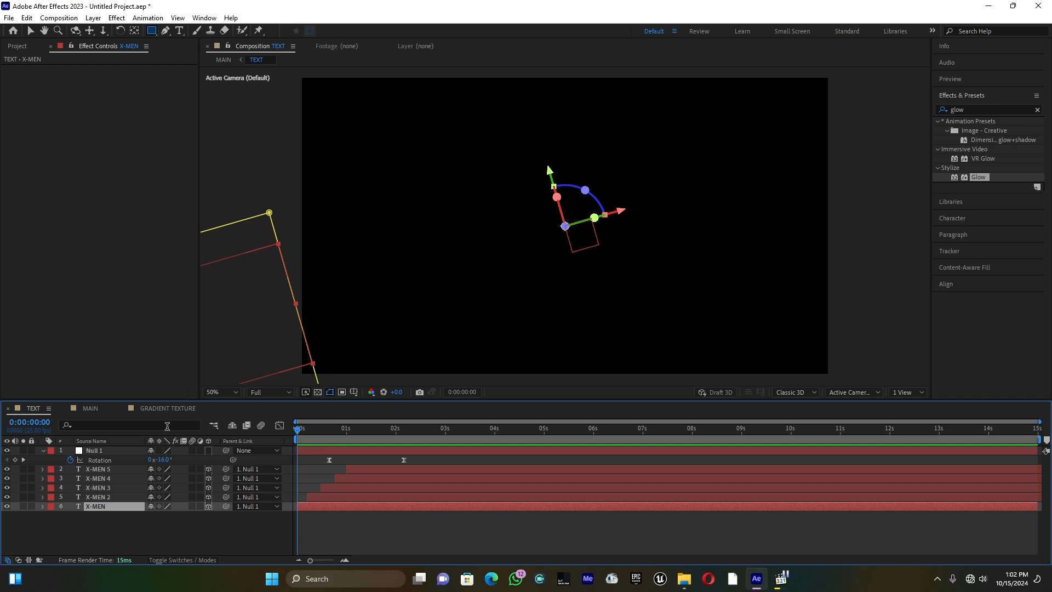
pyautogui.click(91, 411)
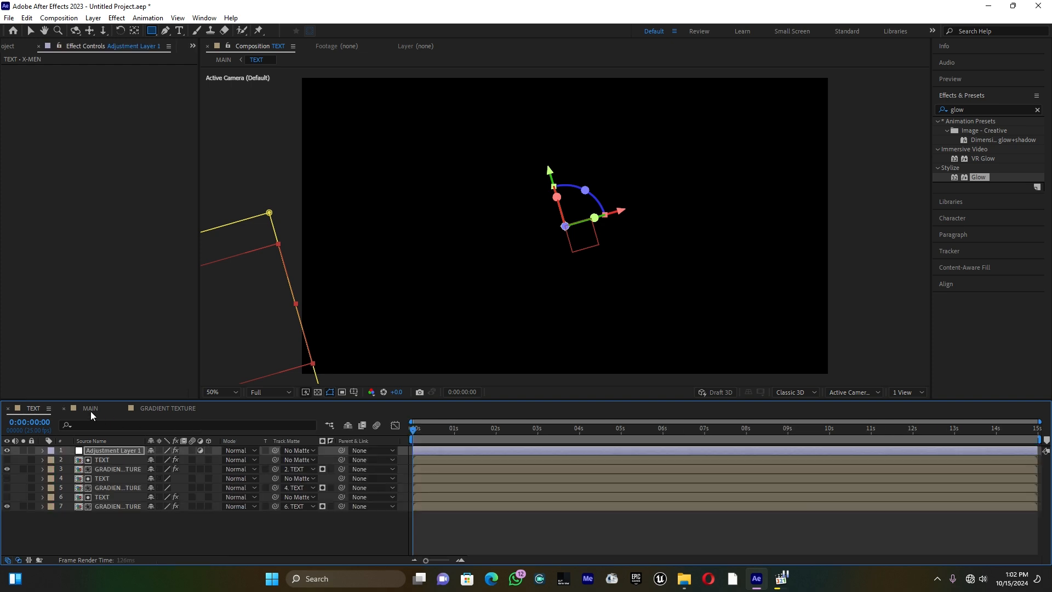
pyautogui.press('space')
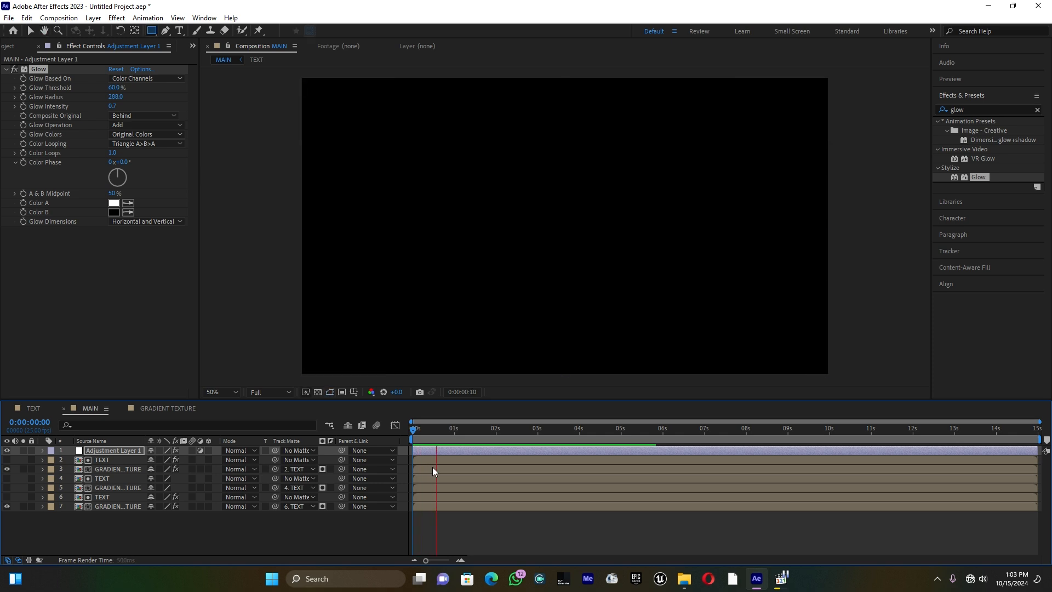
pyautogui.press('space')
pyautogui.press('space')
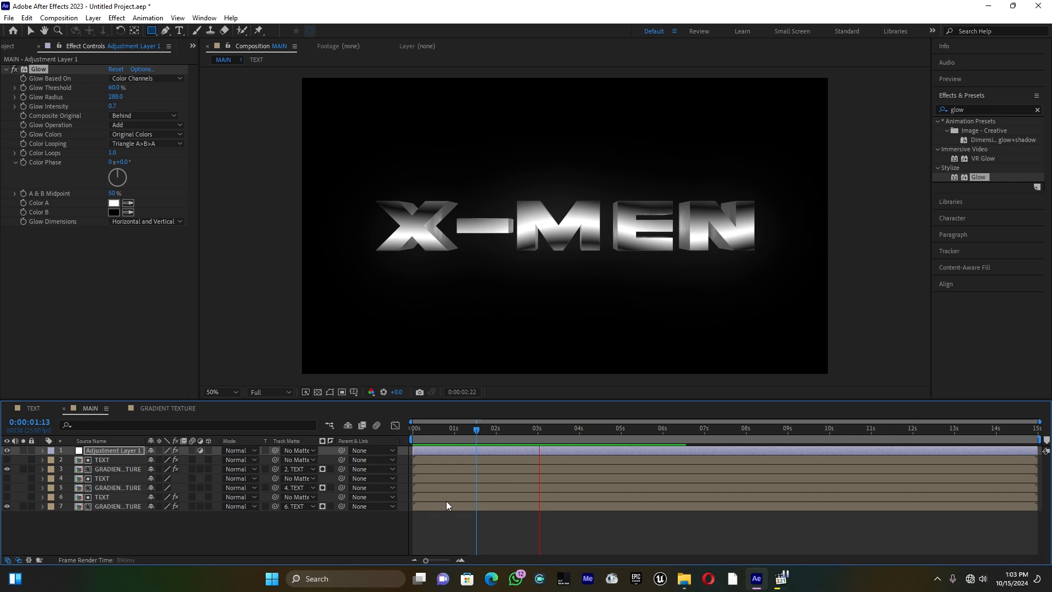
pyautogui.press('space')
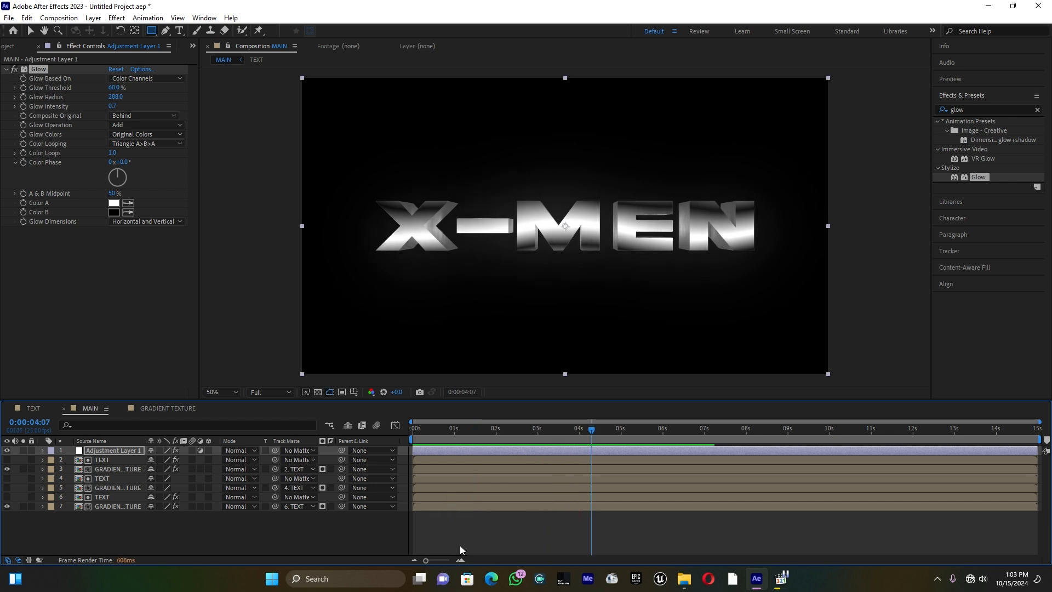